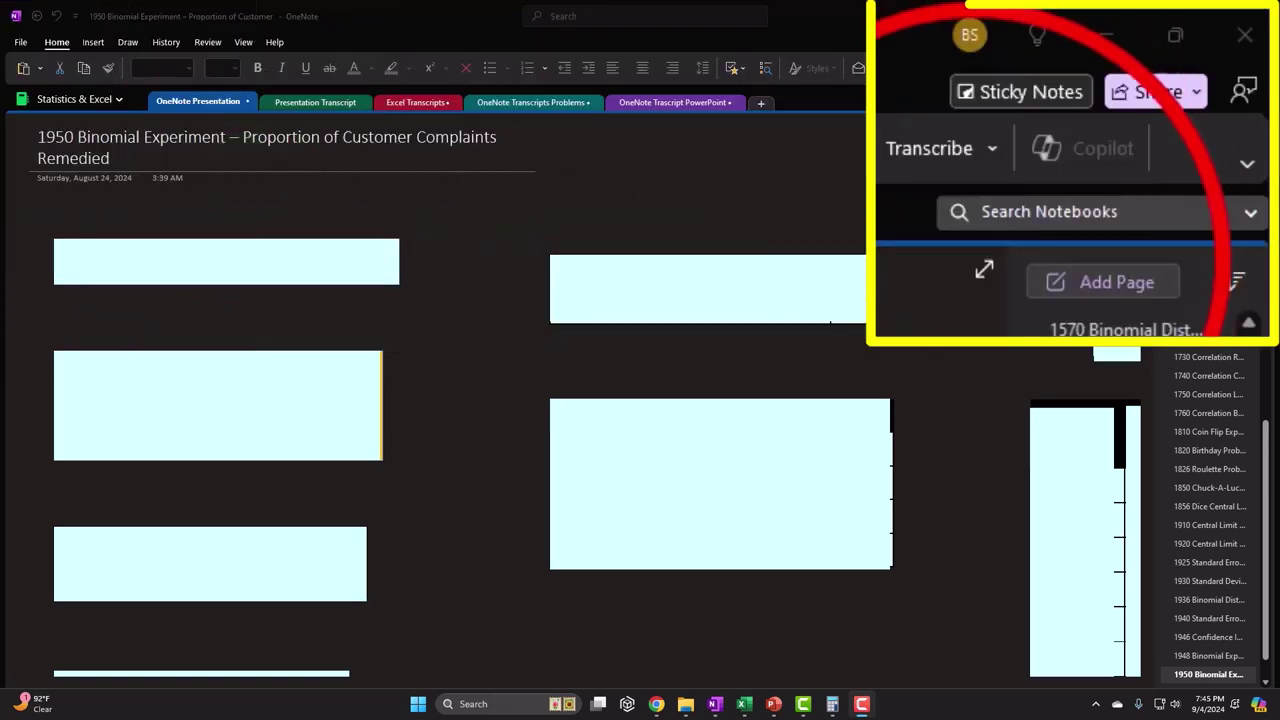
Switch the binomial experiment page to full page view and pan across it.
{"action": "left_click", "coordinate": [1122, 128]}
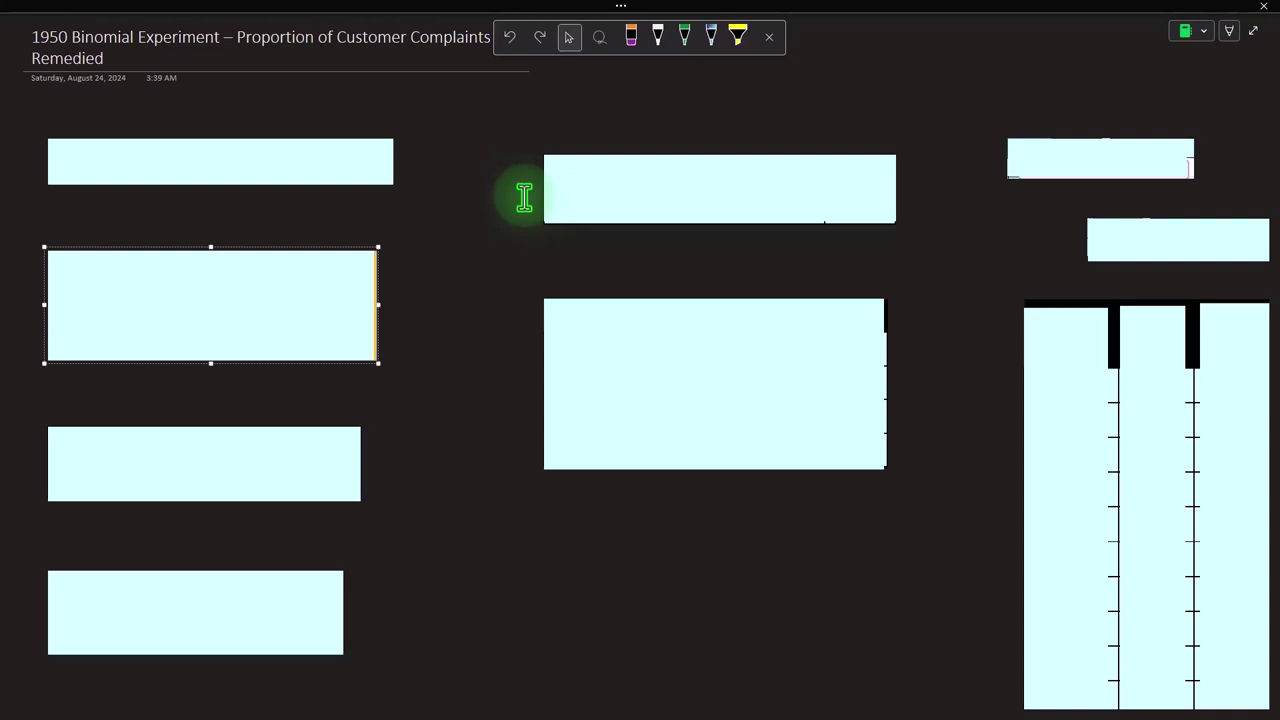
{"action": "left_click", "coordinate": [493, 507]}
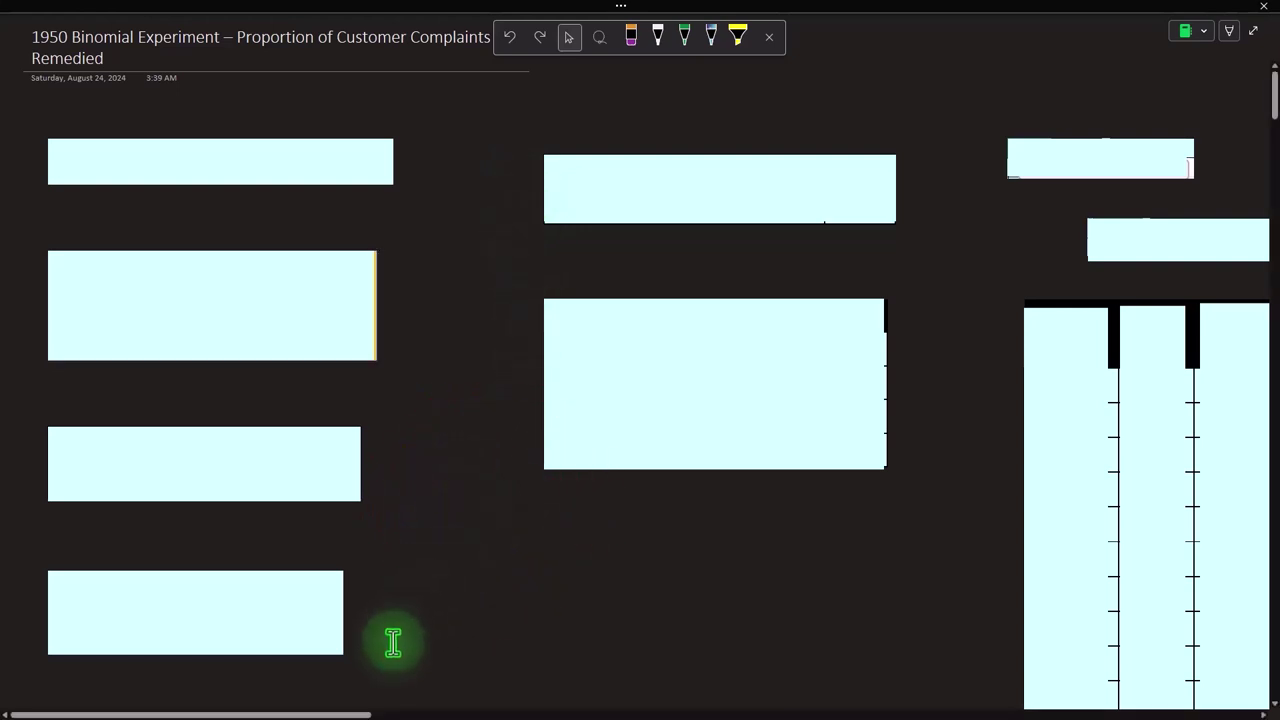
{"action": "left_click", "coordinate": [343, 706]}
{"action": "left_click_drag", "start_coordinate": [343, 706], "coordinate": [1231, 706]}
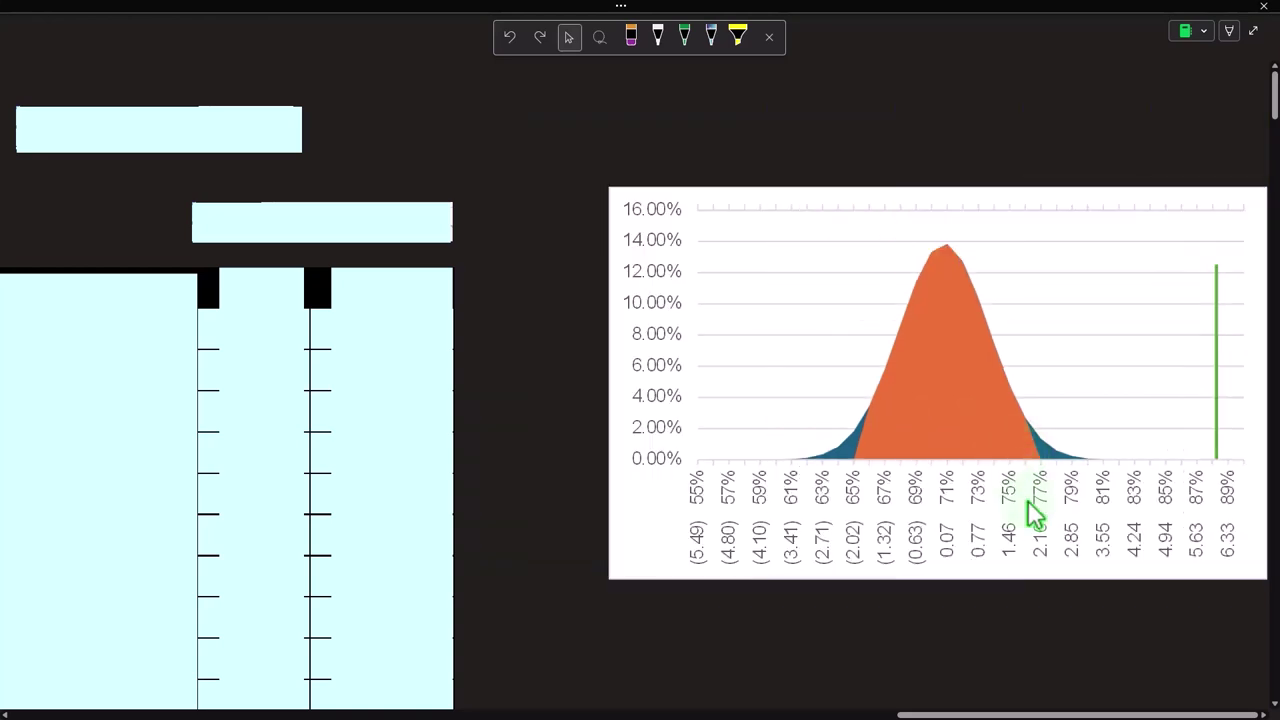
Pan back to the left edge and select the top cover box.
{"action": "left_click", "coordinate": [990, 712]}
{"action": "left_click_drag", "start_coordinate": [990, 712], "coordinate": [75, 706]}
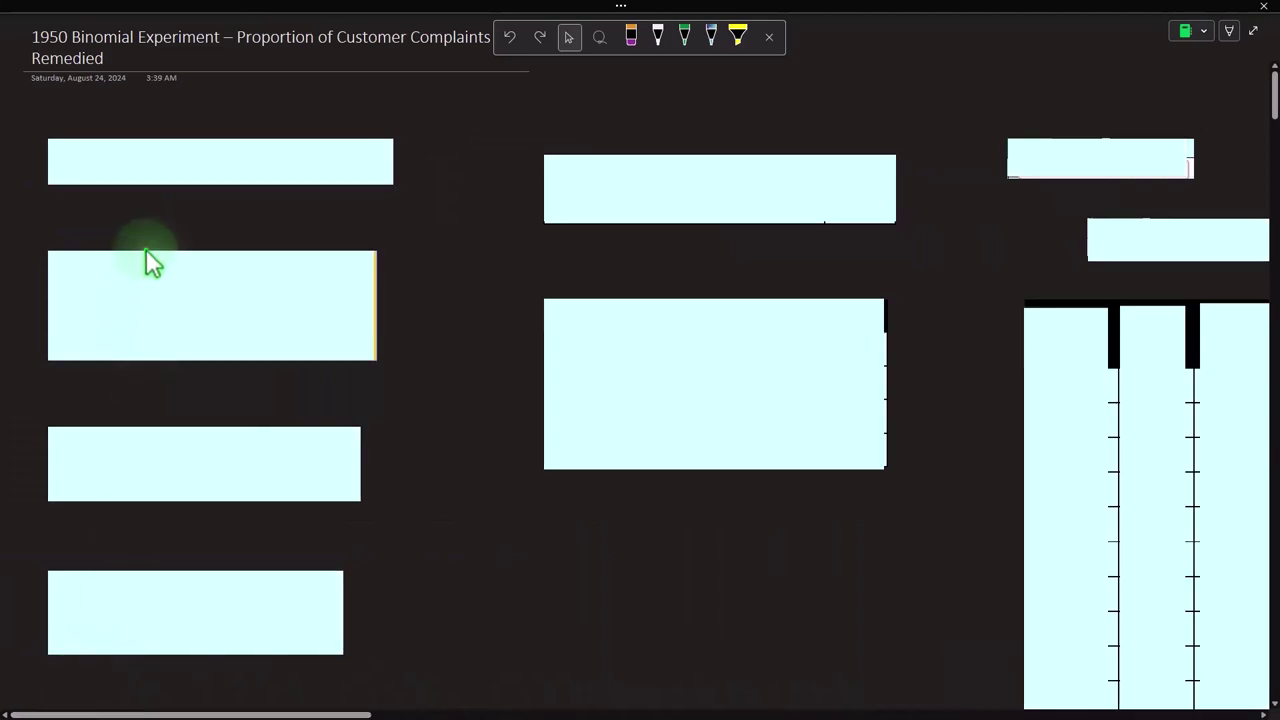
{"action": "left_click", "coordinate": [157, 120]}
{"action": "left_click", "coordinate": [163, 158]}
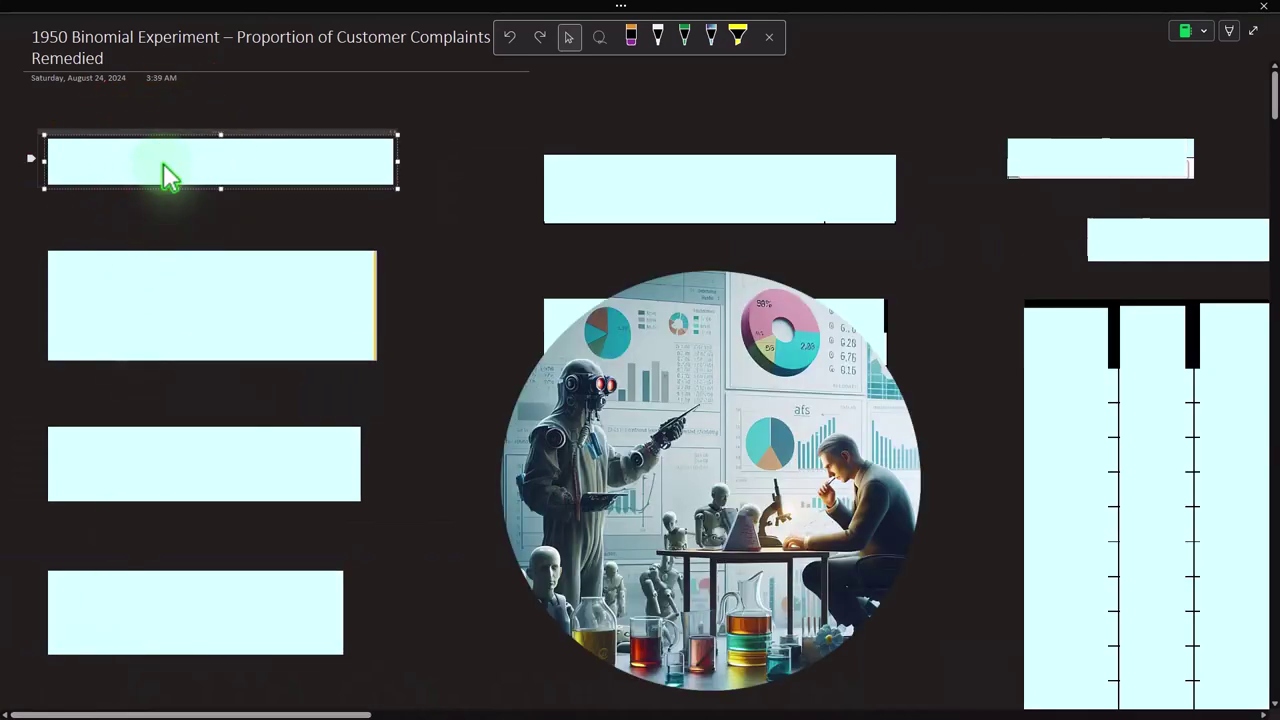
Select the cover box hiding the definition of P.
{"action": "left_click", "coordinate": [172, 288]}
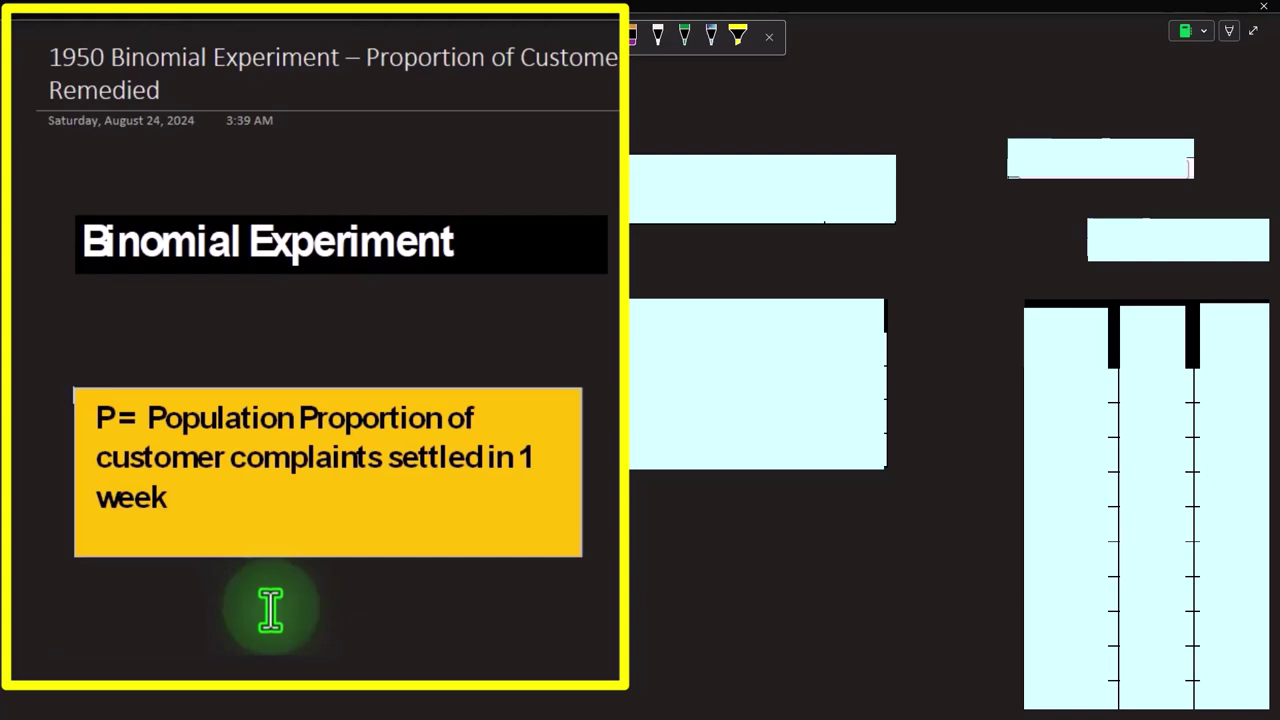
{"action": "left_click", "coordinate": [298, 610]}
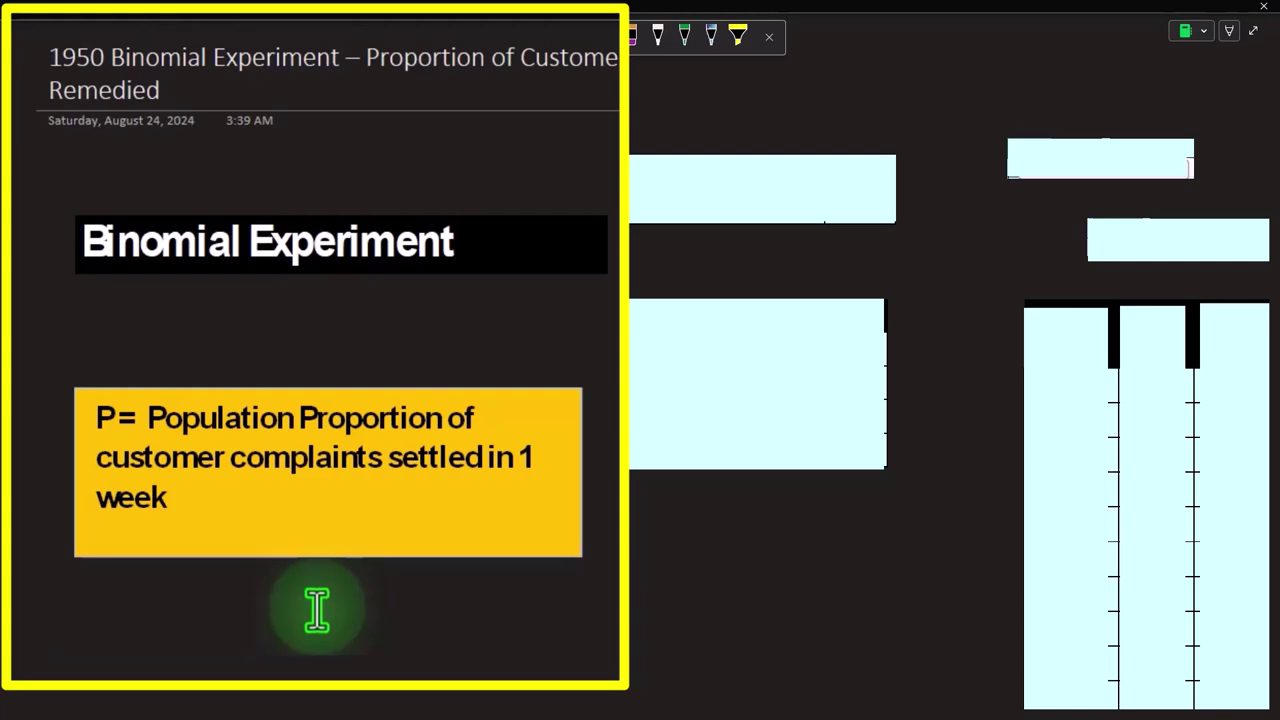
{"action": "left_click", "coordinate": [317, 610]}
{"action": "scroll", "coordinate": [317, 610], "scroll_direction": "down", "scroll_amount": 2}
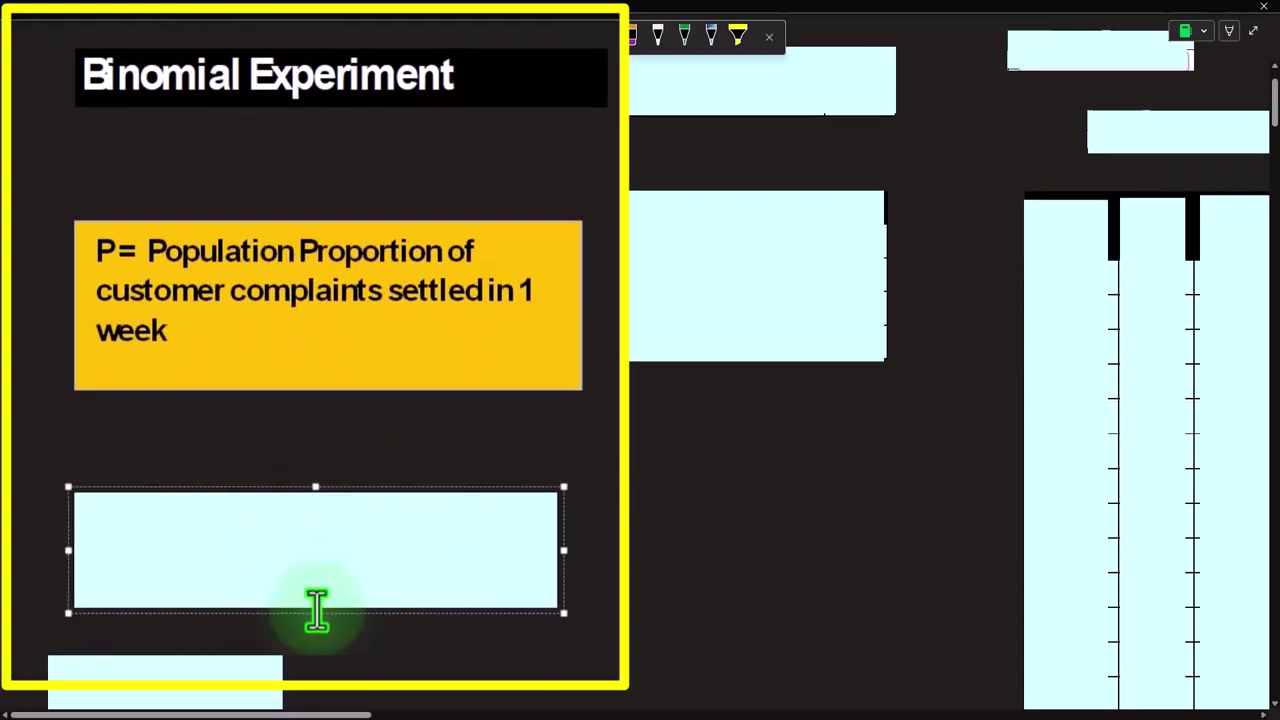
Delete the covers over the population 40,000 / sample 250 table and both standard-error formulas.
{"action": "key", "text": "Delete"}
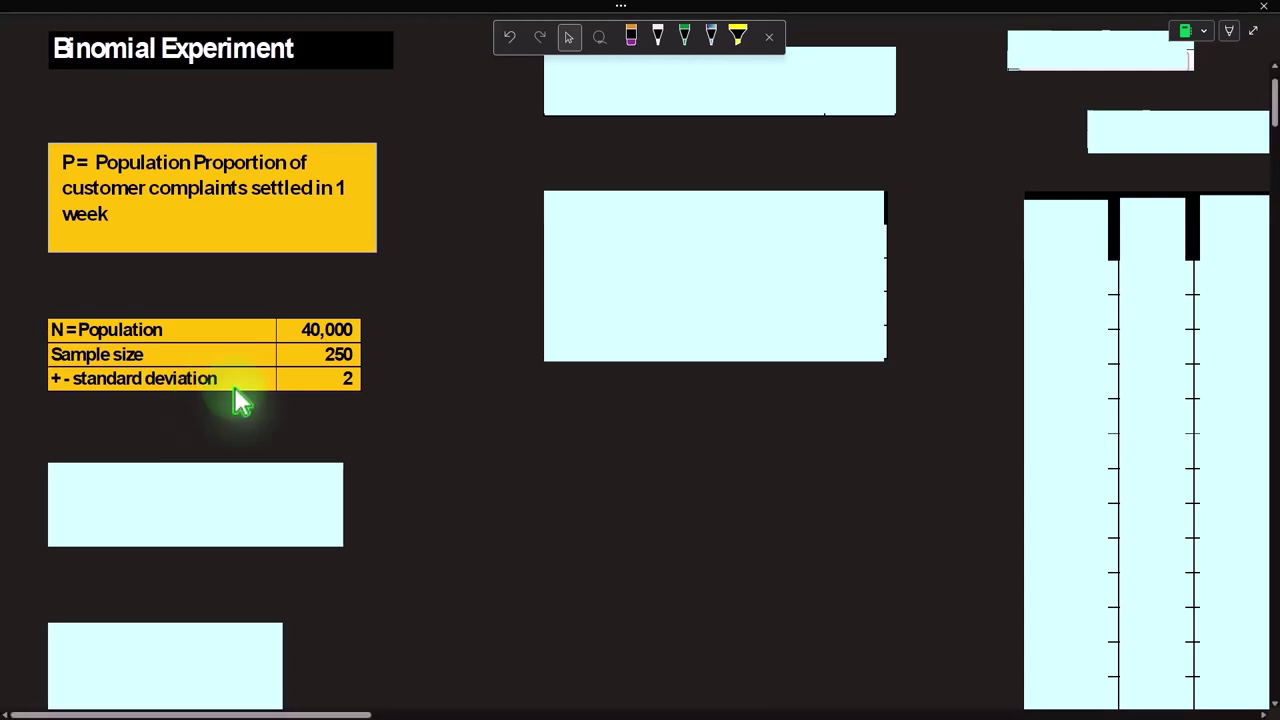
{"action": "left_click", "coordinate": [124, 524]}
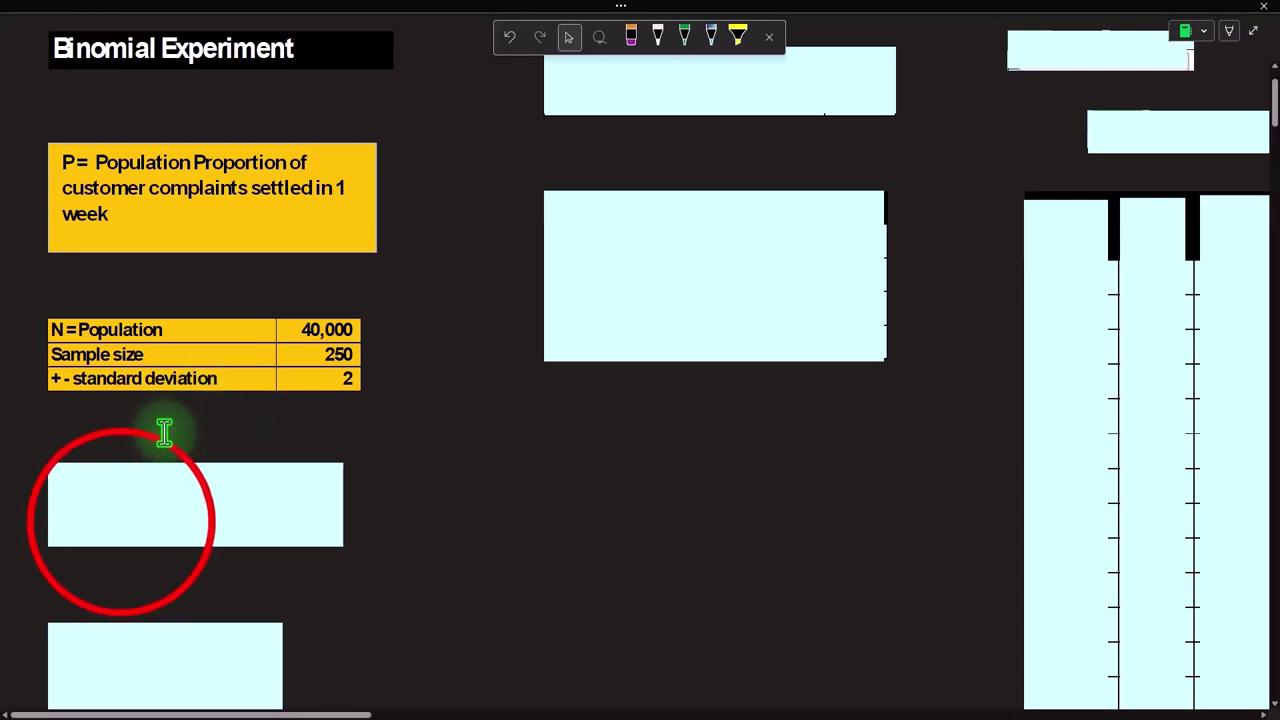
{"action": "left_click", "coordinate": [120, 524]}
{"action": "scroll", "coordinate": [125, 540], "scroll_direction": "down", "scroll_amount": 1}
{"action": "left_click", "coordinate": [134, 554]}
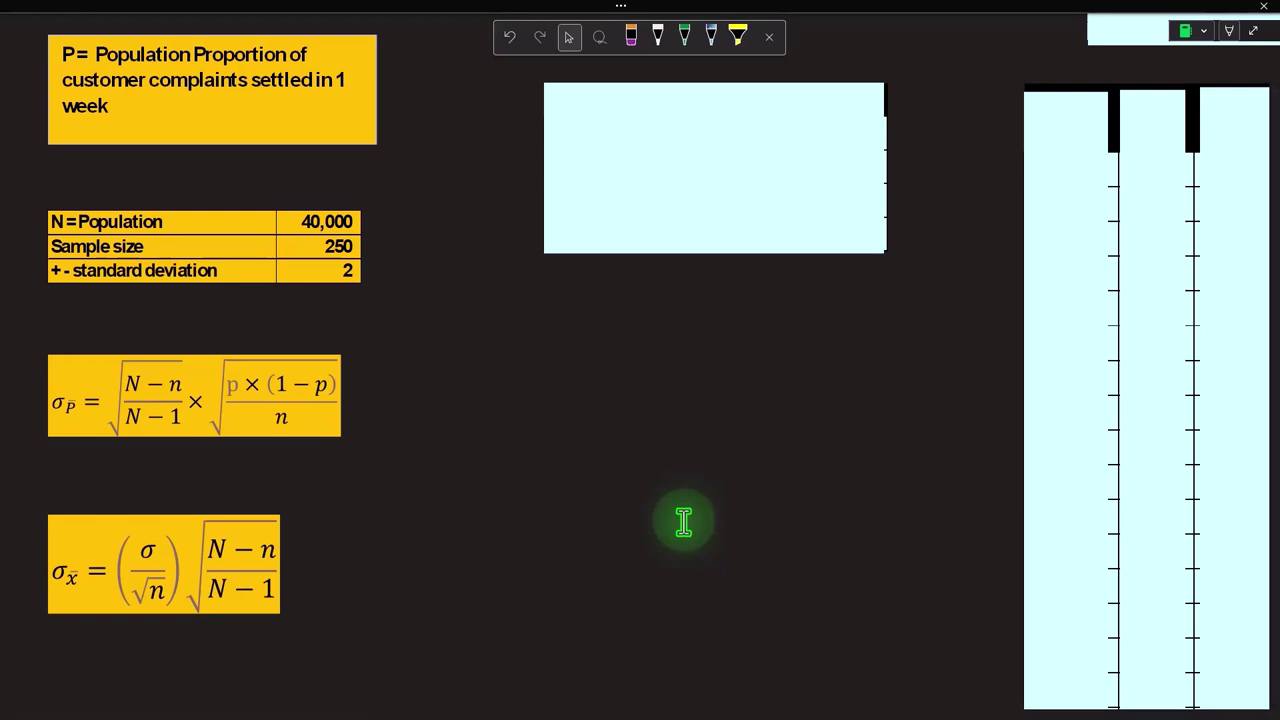
Scroll right to the bar chart showing counts 73 and 177.
{"action": "scroll", "coordinate": [683, 521], "scroll_direction": "right", "scroll_amount": 10}
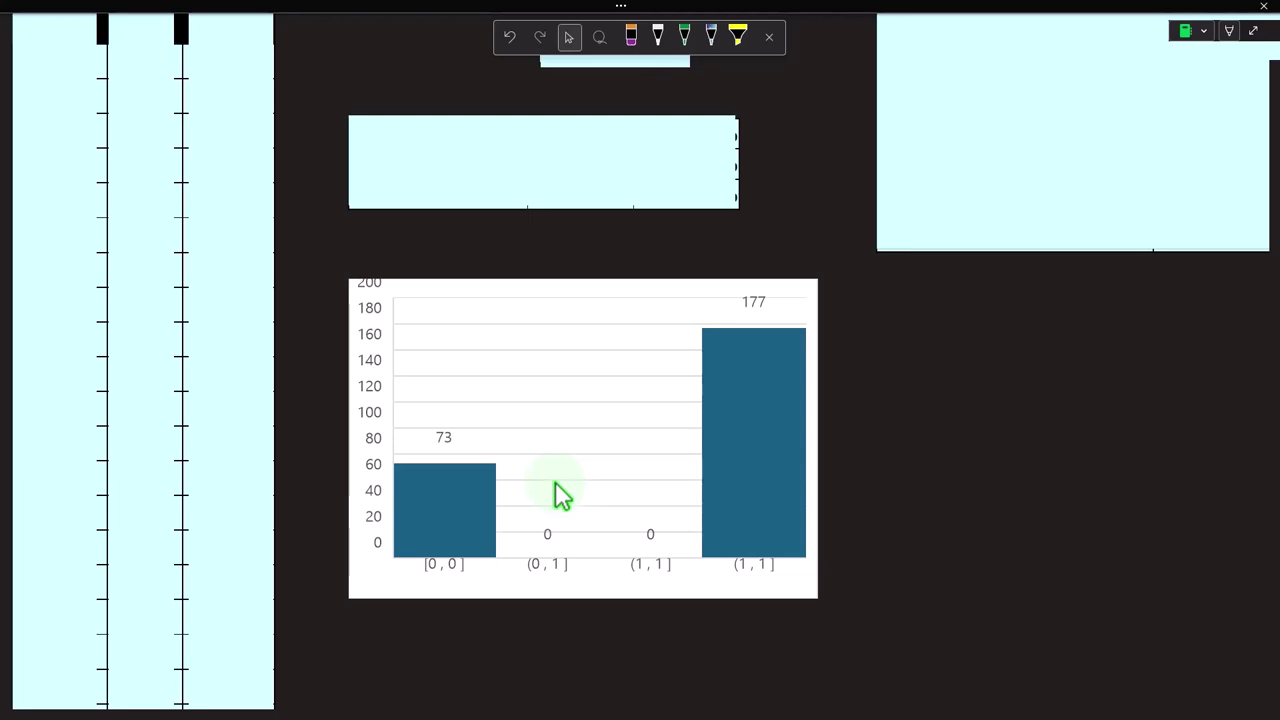
Scroll back left and up to the population table and the yellow standard-error formula boxes.
{"action": "left_click", "coordinate": [668, 617]}
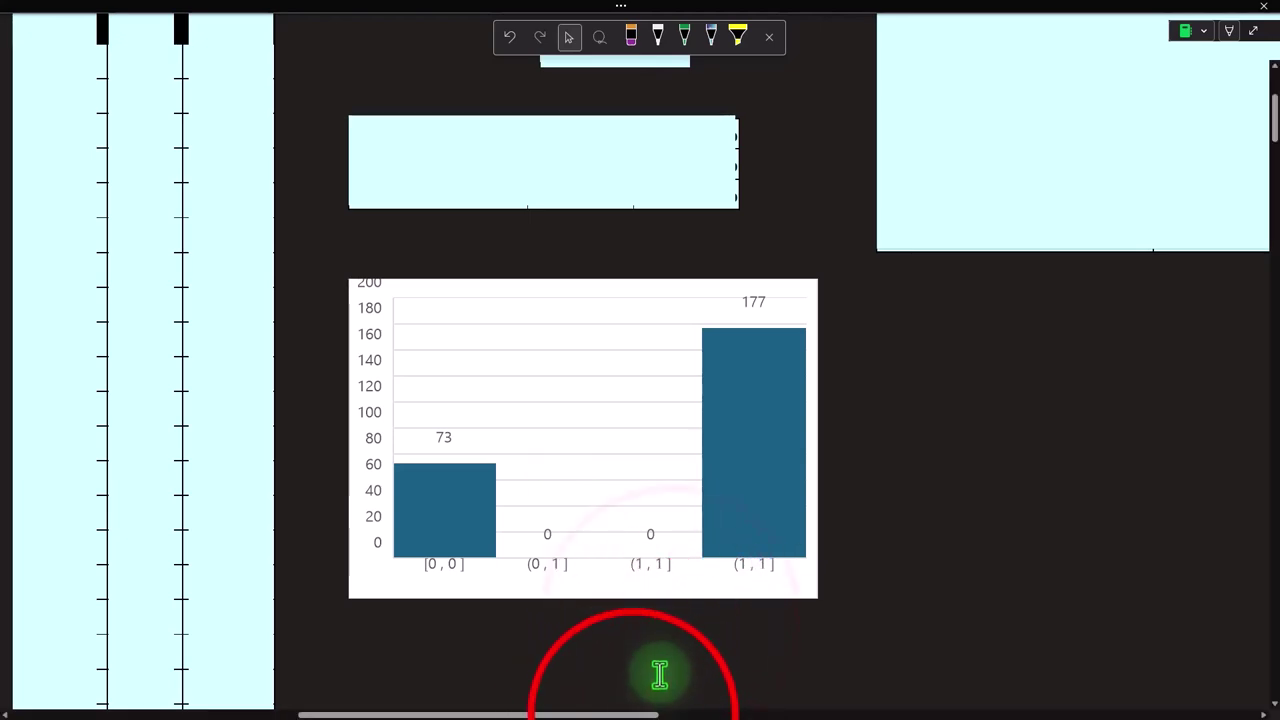
{"action": "left_click_drag", "start_coordinate": [633, 713], "coordinate": [323, 691]}
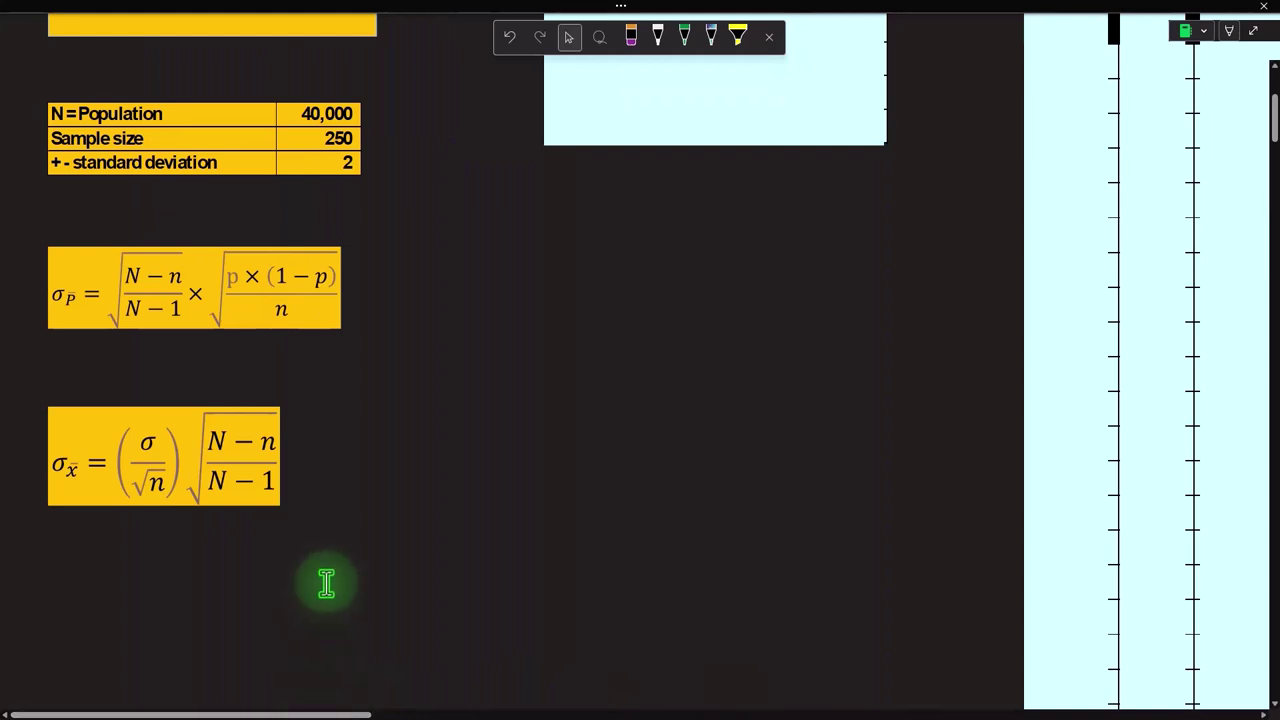
{"action": "scroll", "coordinate": [323, 580], "scroll_direction": "up", "scroll_amount": 3}
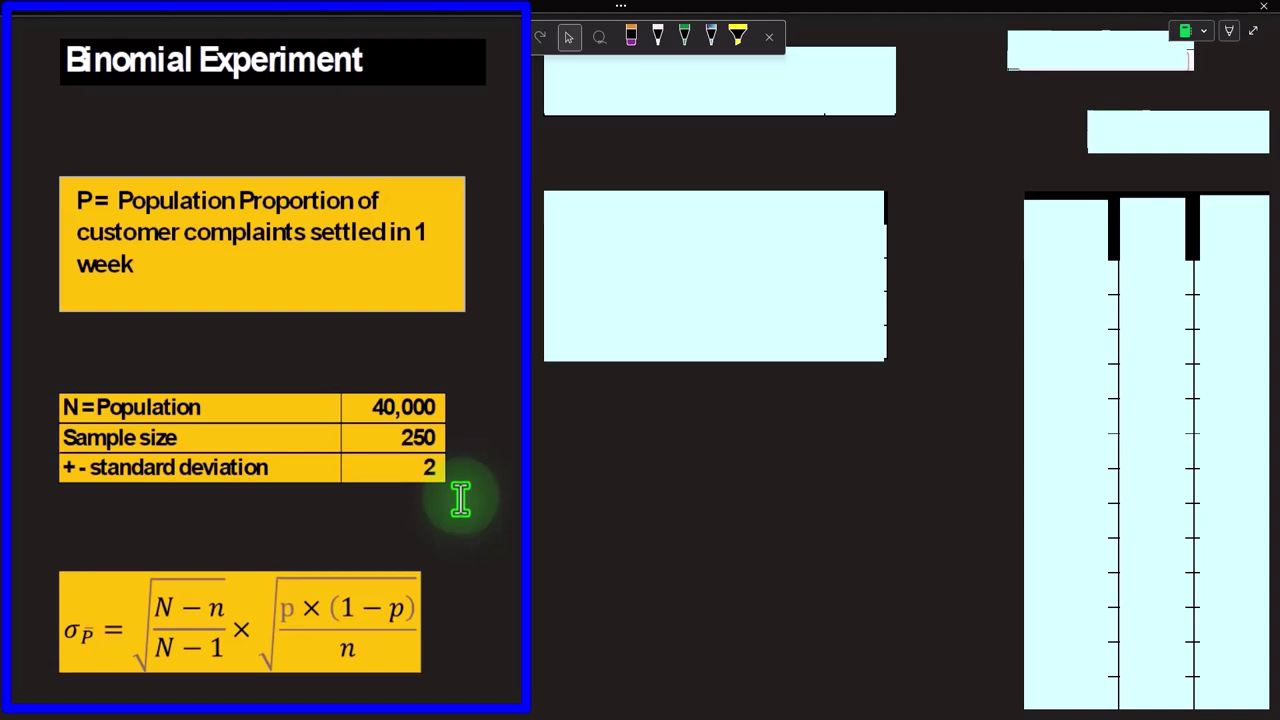
{"action": "left_click", "coordinate": [414, 594]}
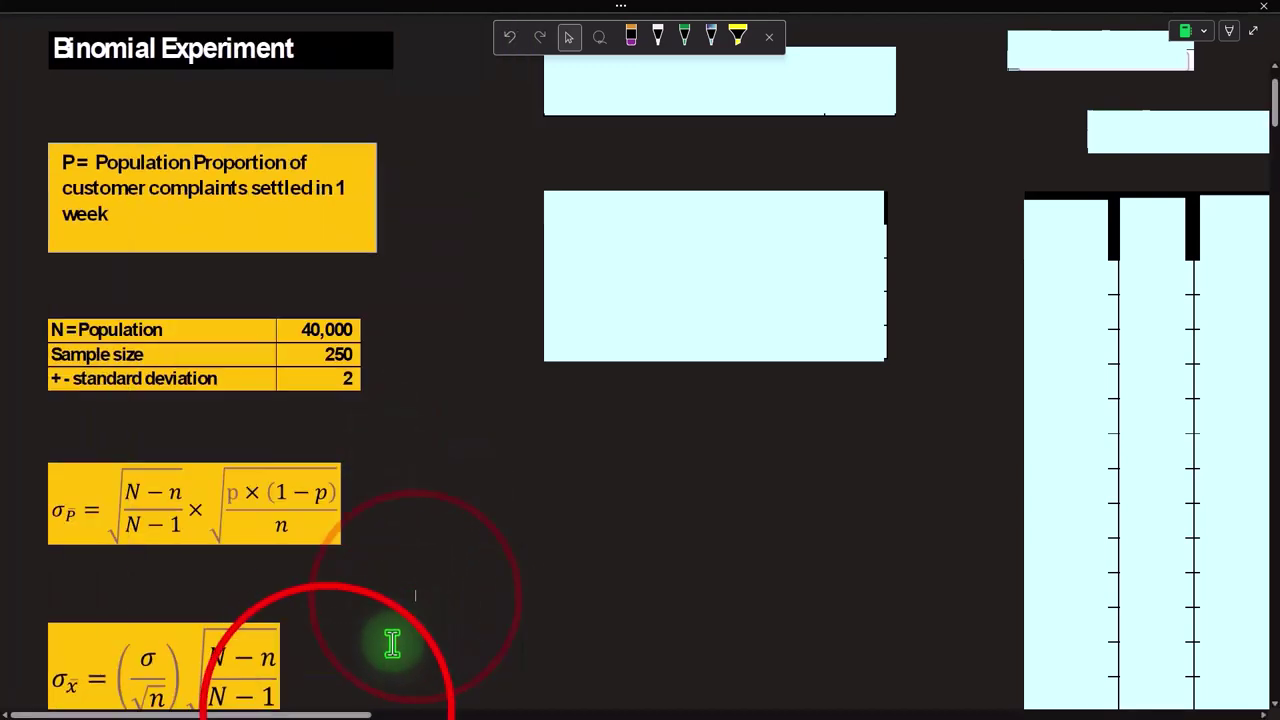
{"action": "left_click_drag", "start_coordinate": [332, 705], "coordinate": [580, 705]}
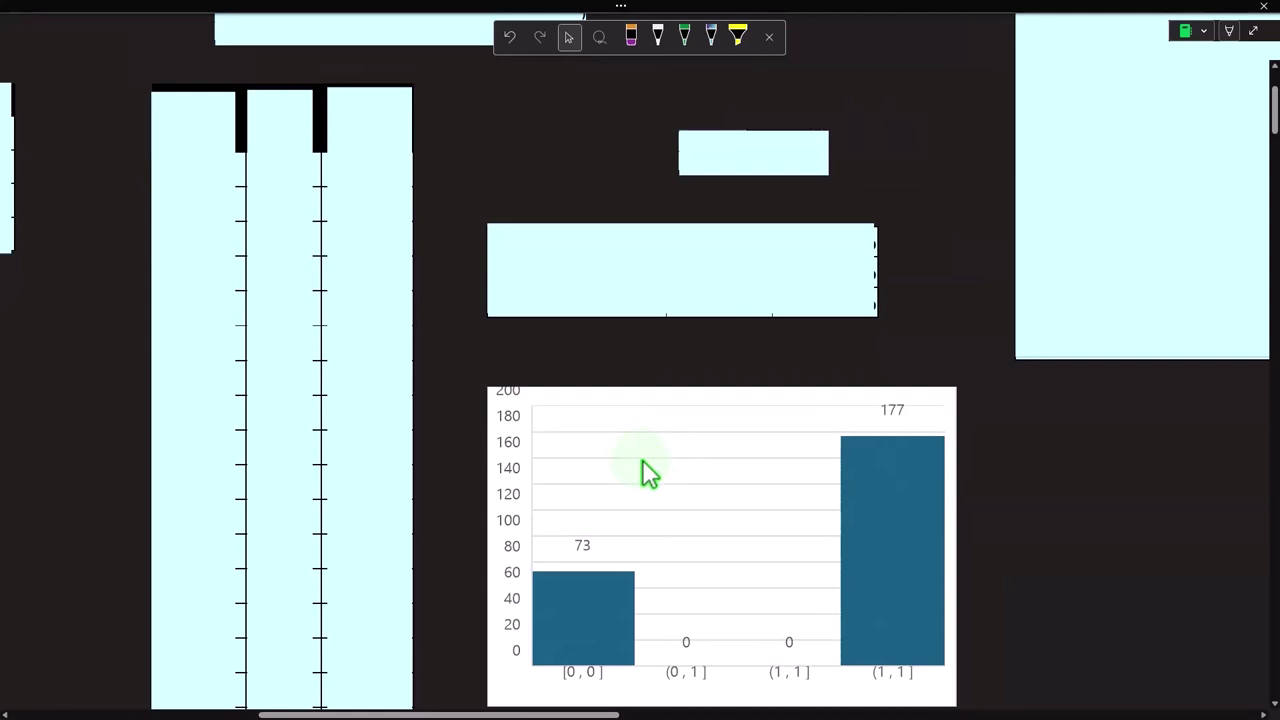
{"action": "left_click", "coordinate": [574, 714]}
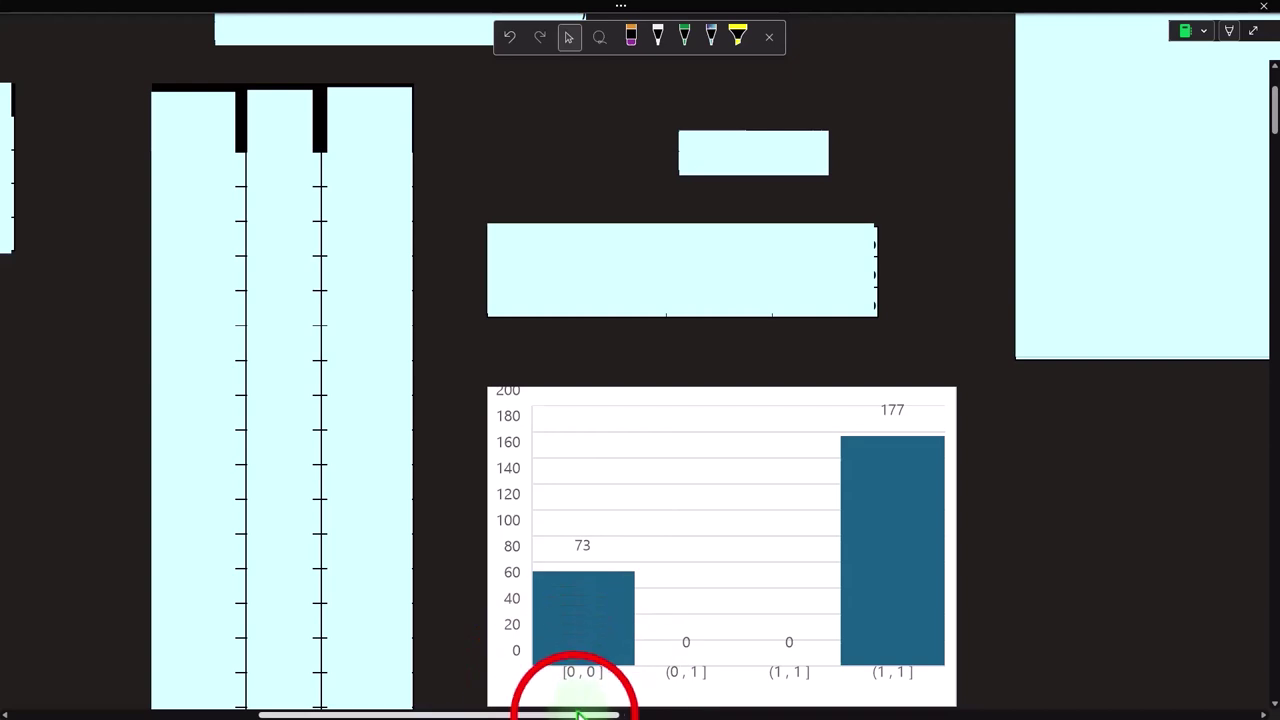
{"action": "left_click_drag", "start_coordinate": [574, 714], "coordinate": [280, 712]}
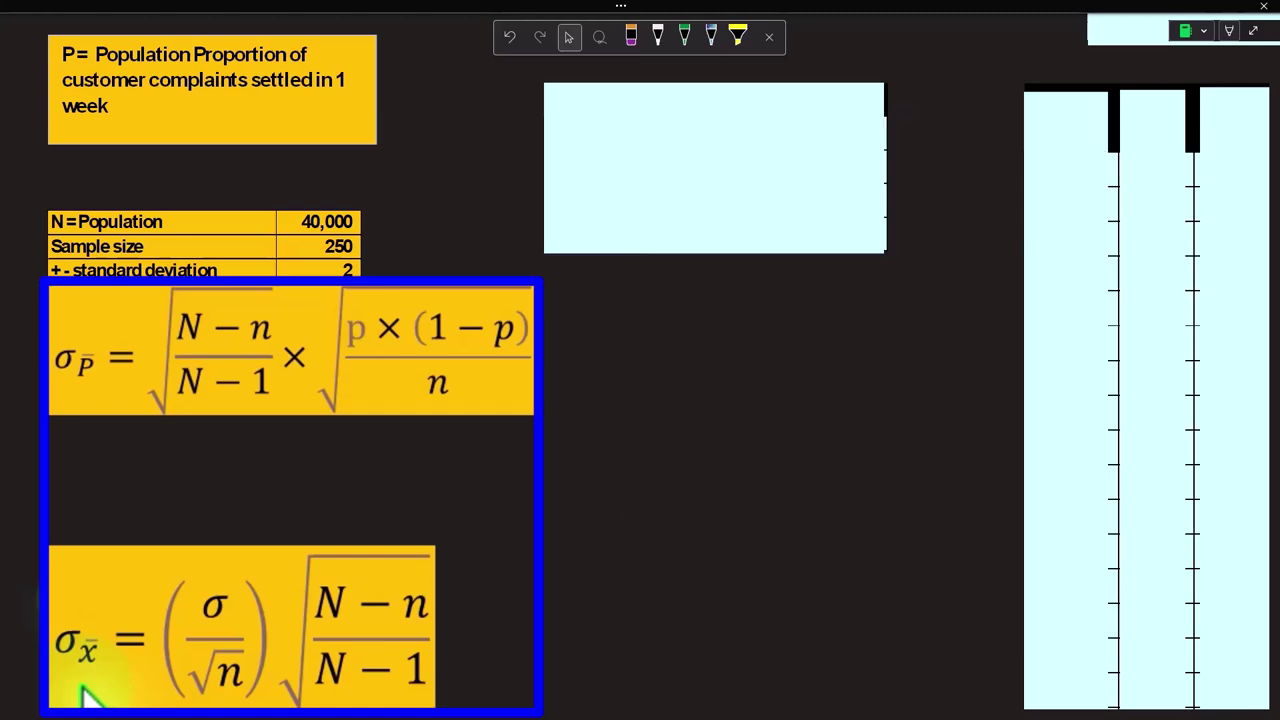
{"action": "left_click", "coordinate": [158, 690]}
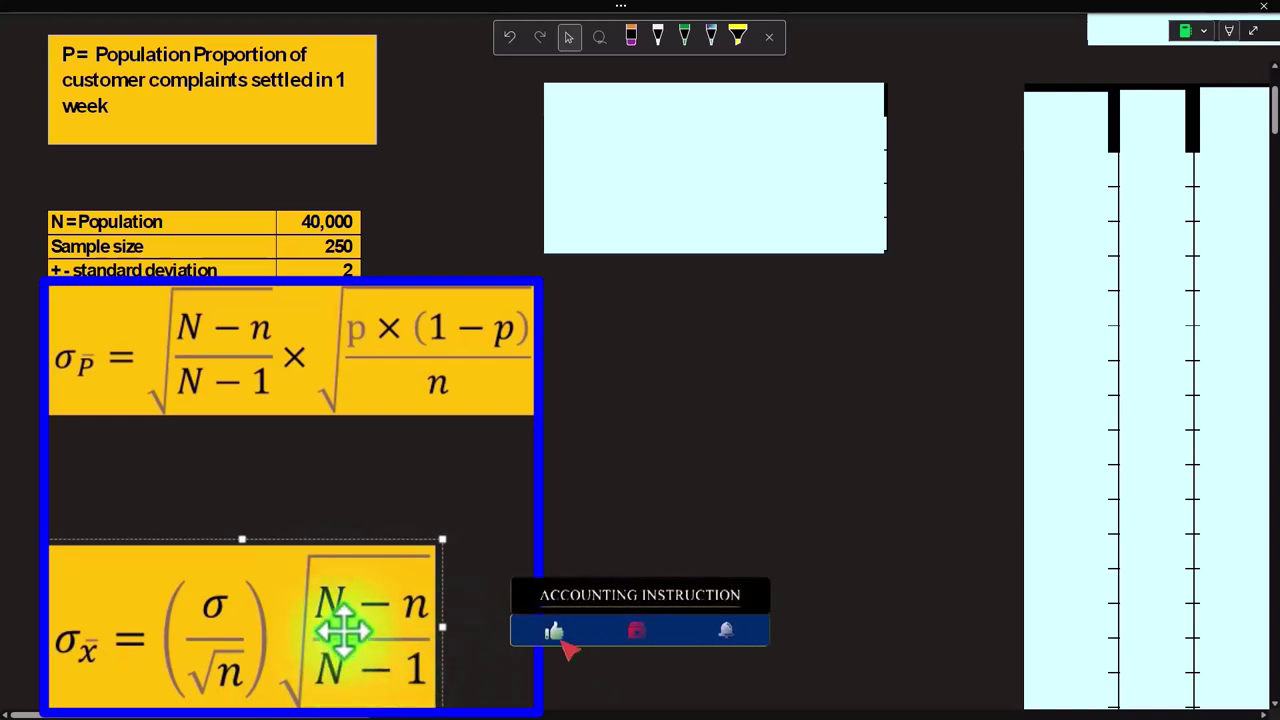
{"action": "left_click", "coordinate": [135, 398]}
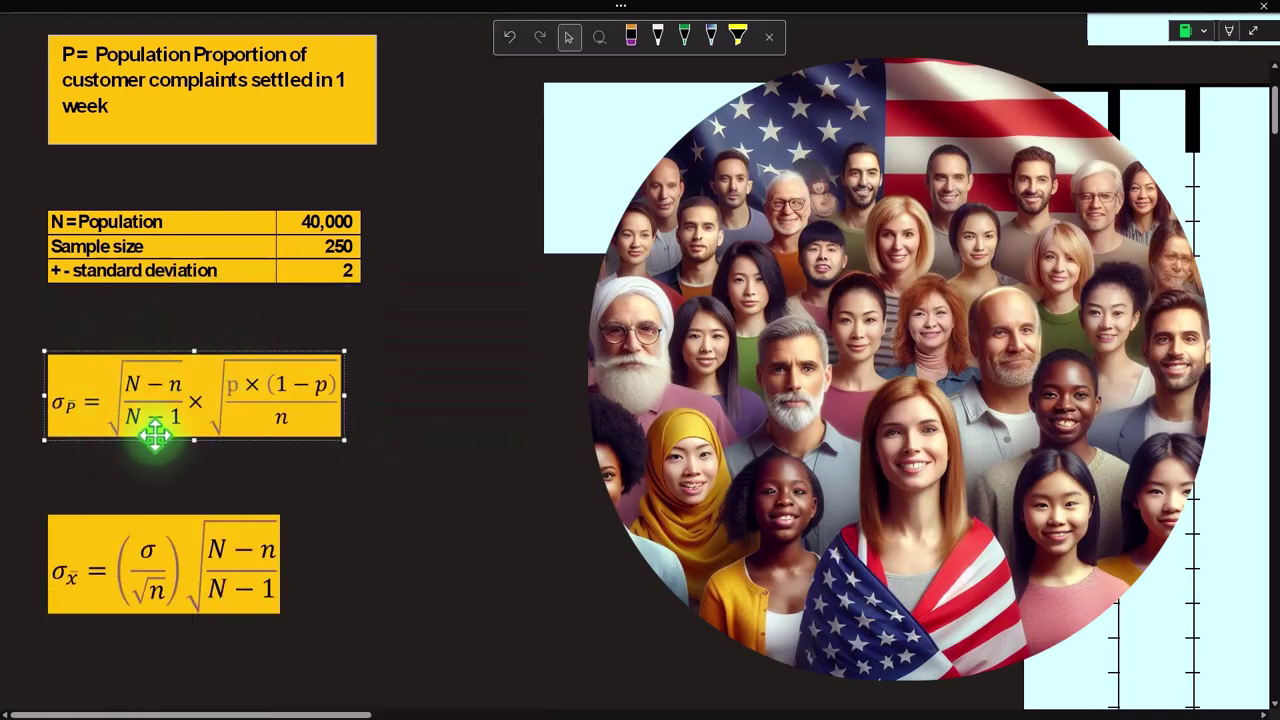
Delete the light-blue cover over the Resolved 1 / Not resolved 0 table, then select the box below.
{"action": "scroll", "coordinate": [557, 508], "scroll_direction": "up", "scroll_amount": 2}
{"action": "left_click", "coordinate": [345, 668]}
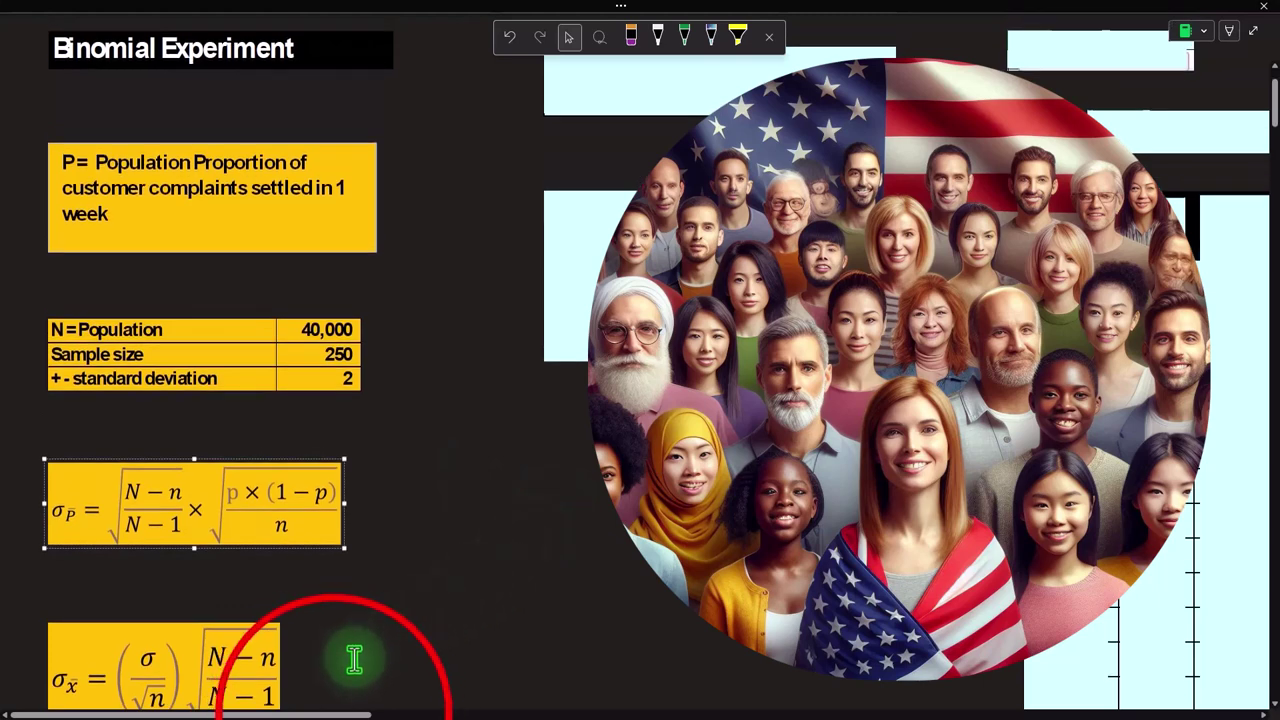
{"action": "left_click_drag", "start_coordinate": [335, 710], "coordinate": [414, 651]}
{"action": "scroll", "coordinate": [414, 651], "scroll_direction": "up", "scroll_amount": 2}
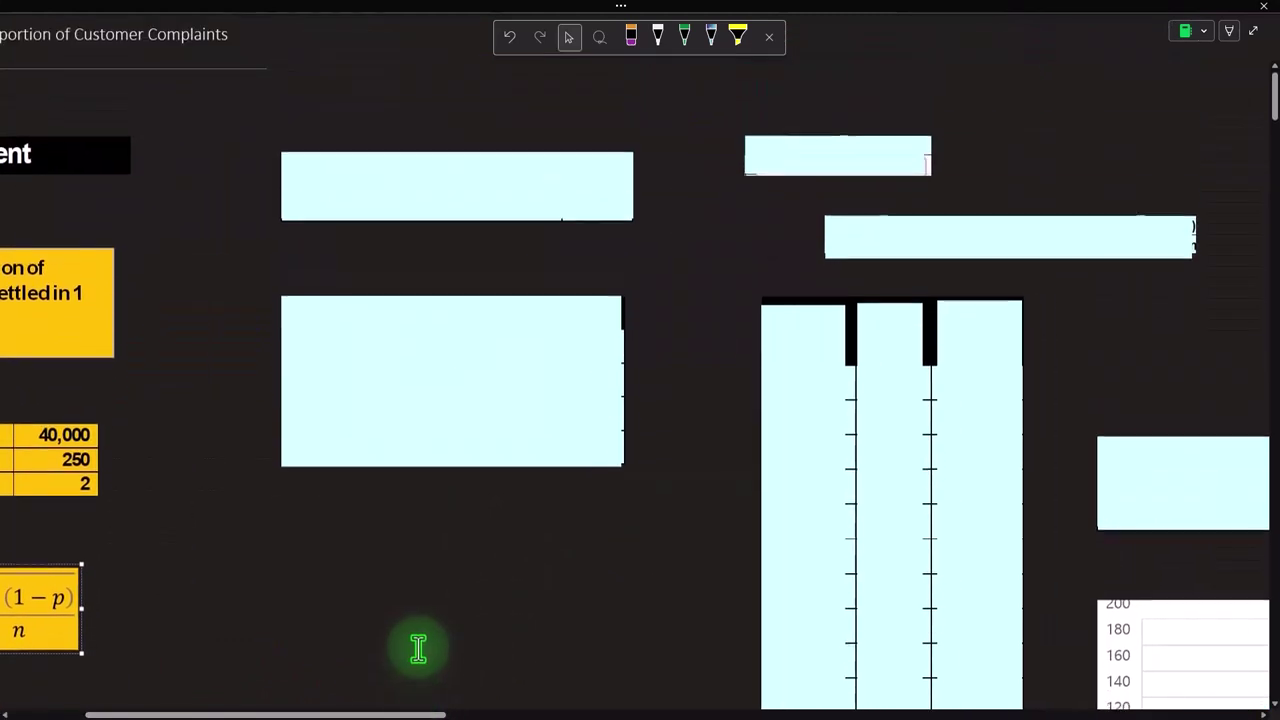
{"action": "left_click", "coordinate": [515, 183]}
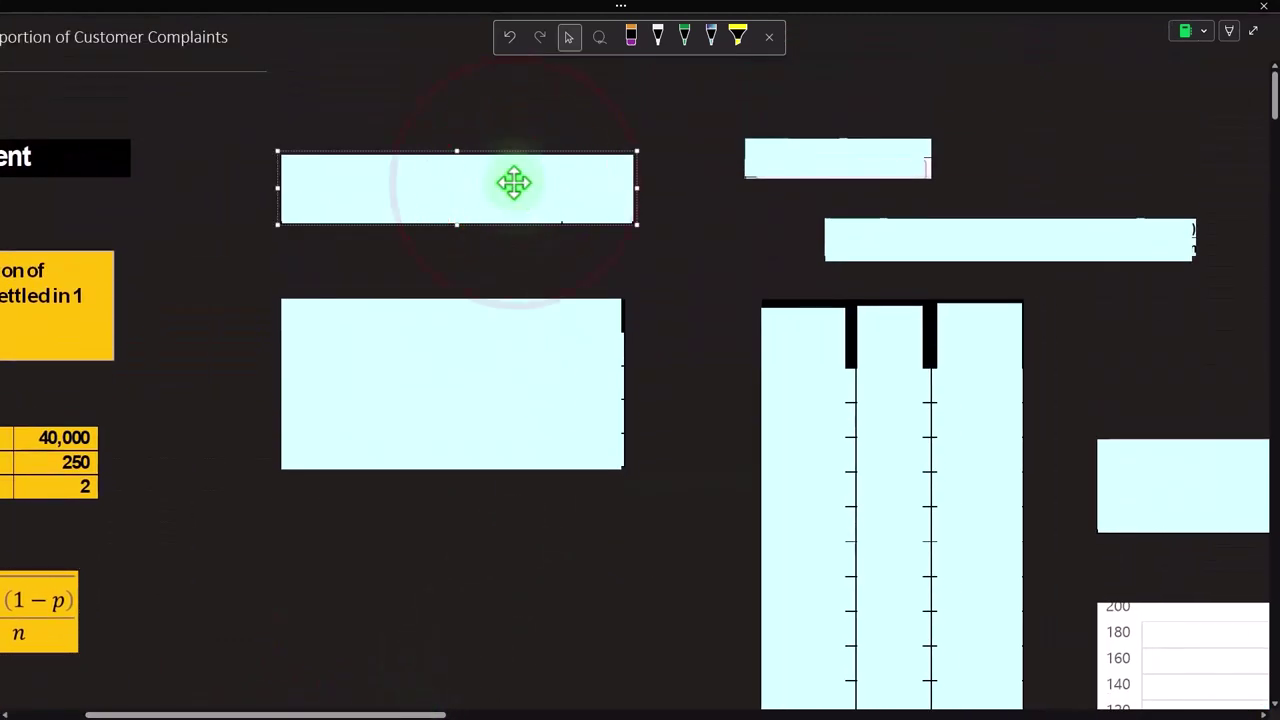
{"action": "key", "text": "Delete"}
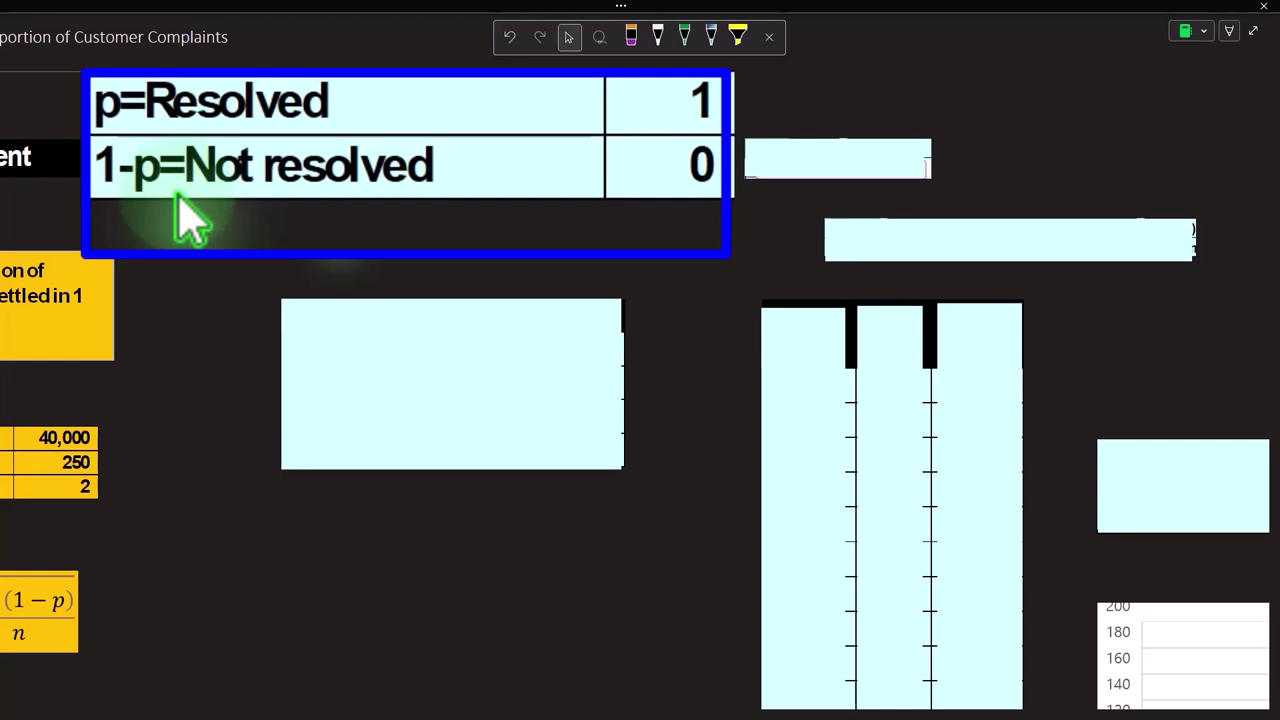
{"action": "left_click", "coordinate": [250, 168]}
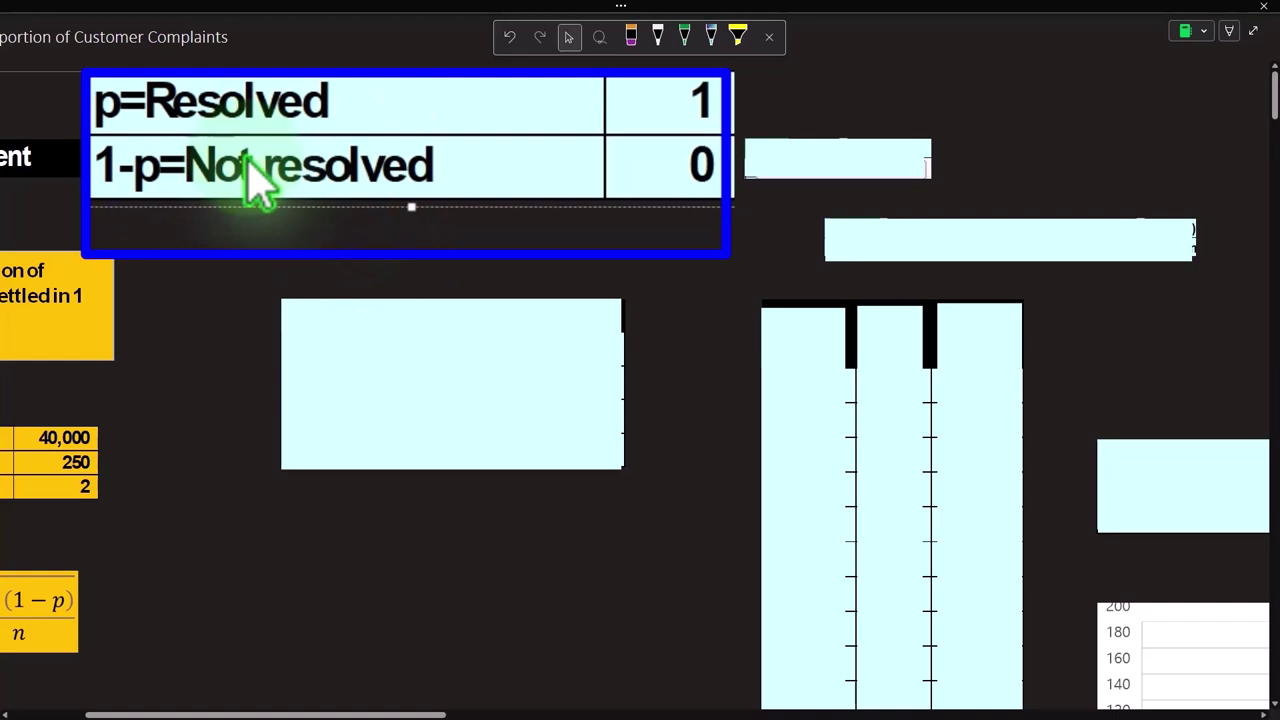
{"action": "left_click", "coordinate": [387, 341]}
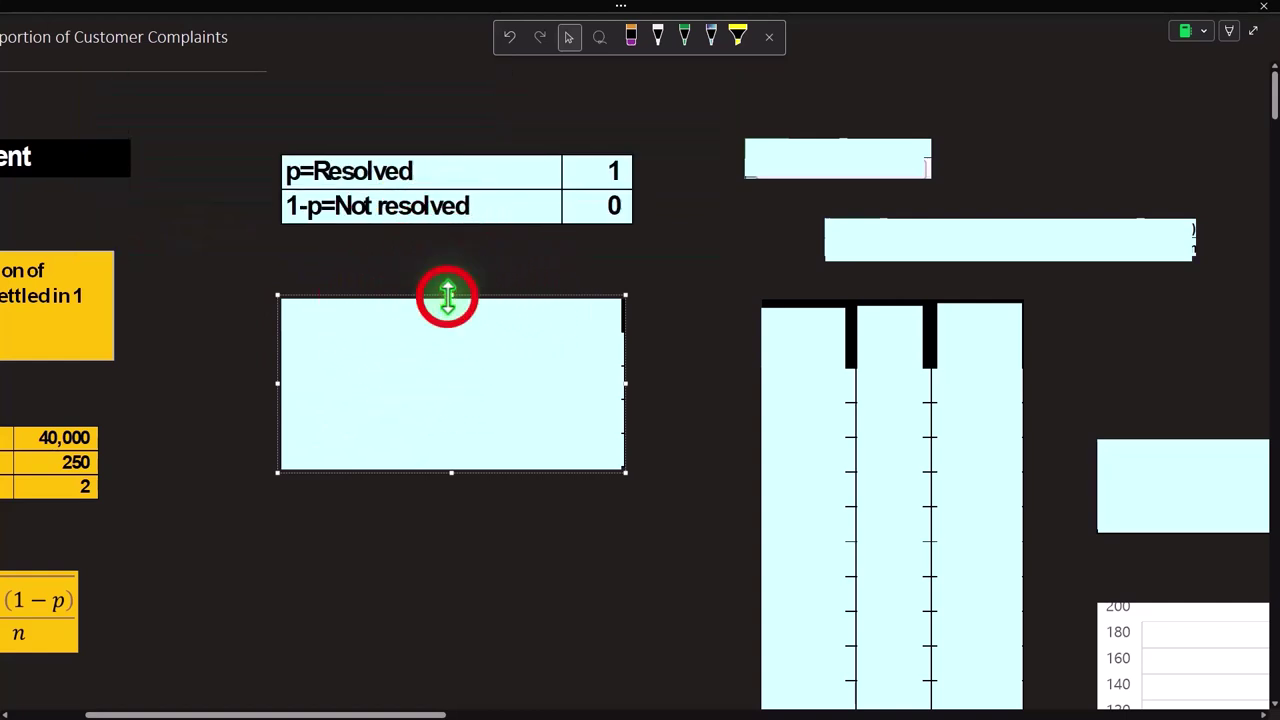
Shrink and delete the cyan cover over the Random Generation Format table (Resolved 0, Not resolved 3).
{"action": "left_click_drag", "start_coordinate": [449, 296], "coordinate": [450, 362]}
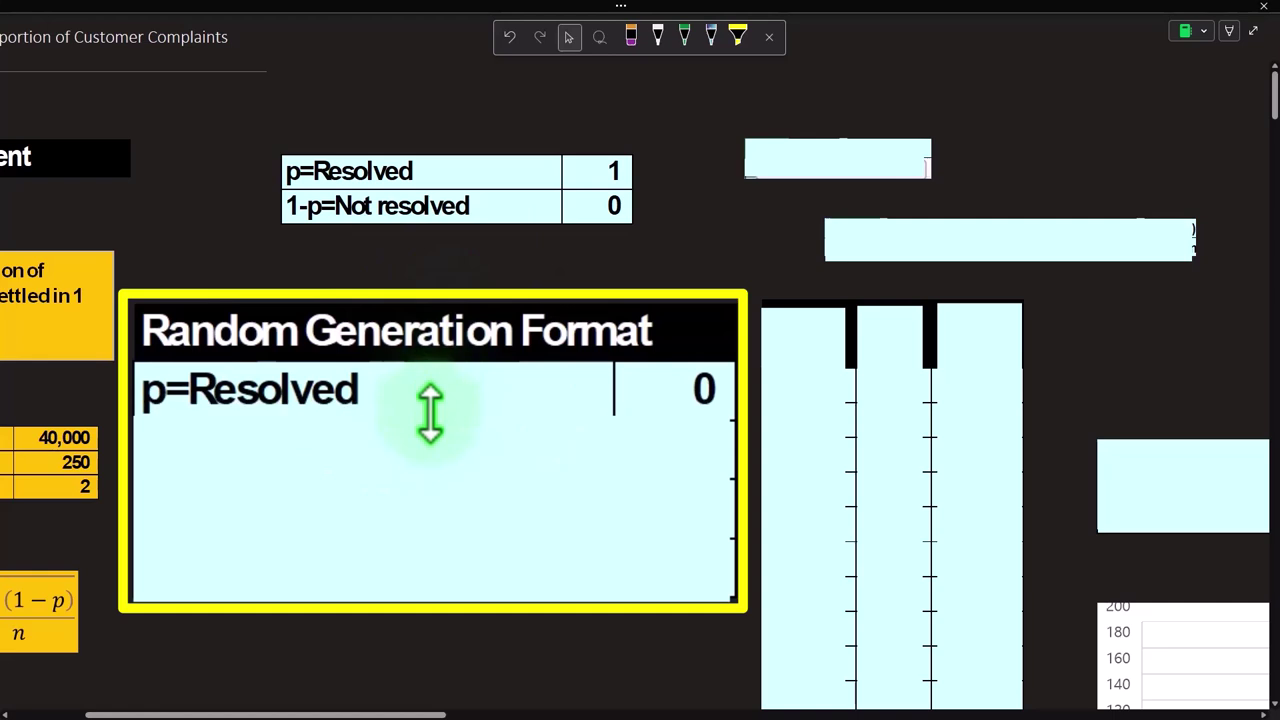
{"action": "left_click_drag", "start_coordinate": [430, 412], "coordinate": [453, 482]}
{"action": "key", "text": "Delete"}
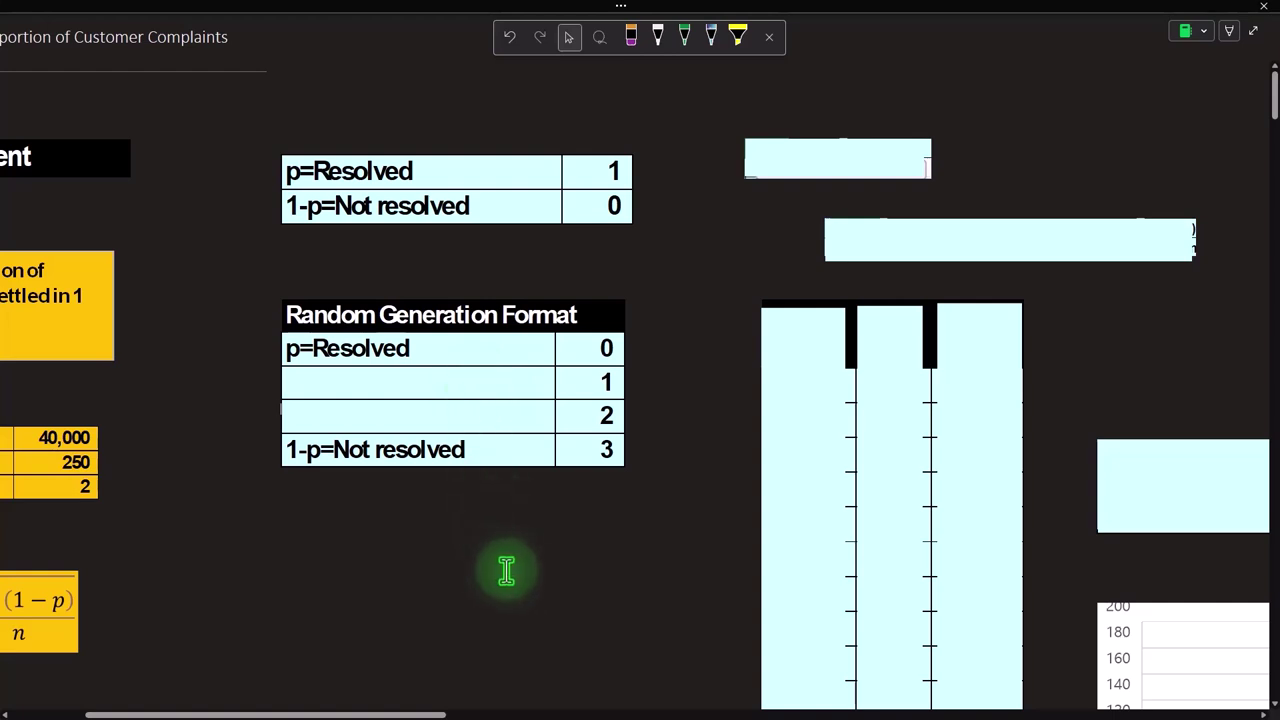
{"action": "left_click_drag", "start_coordinate": [384, 714], "coordinate": [440, 714]}
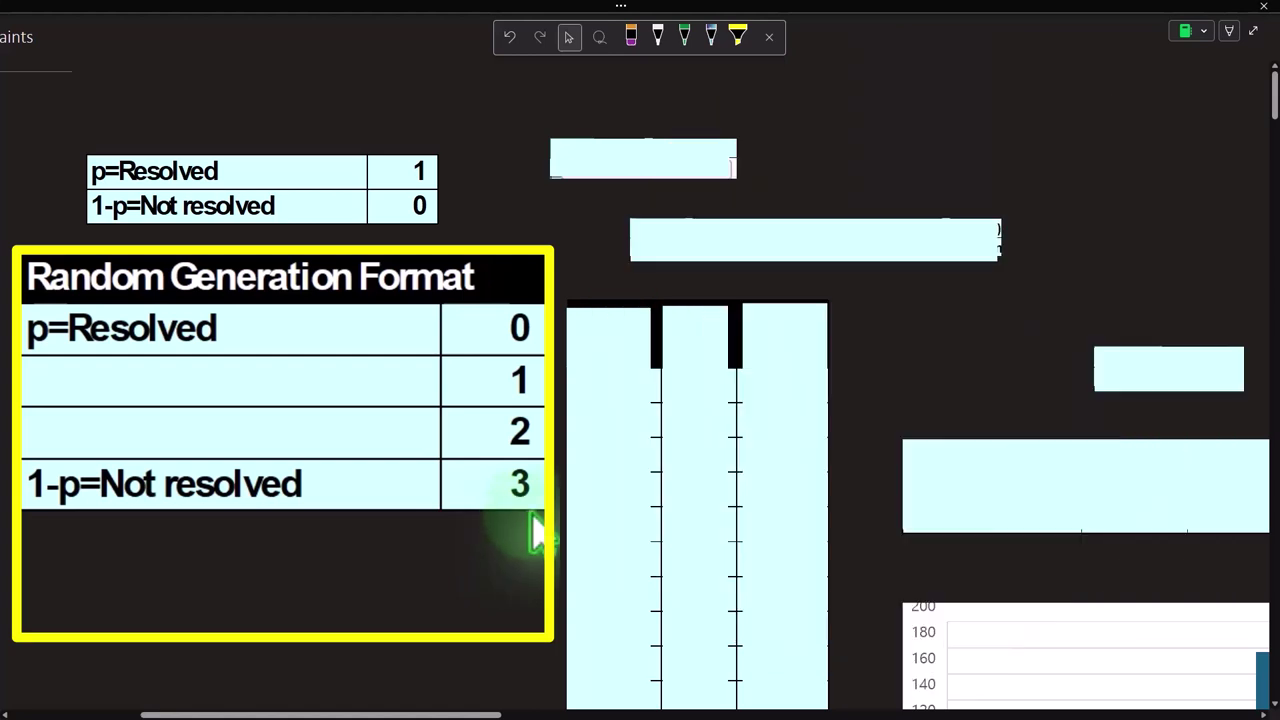
{"action": "left_click_drag", "start_coordinate": [410, 714], "coordinate": [430, 714]}
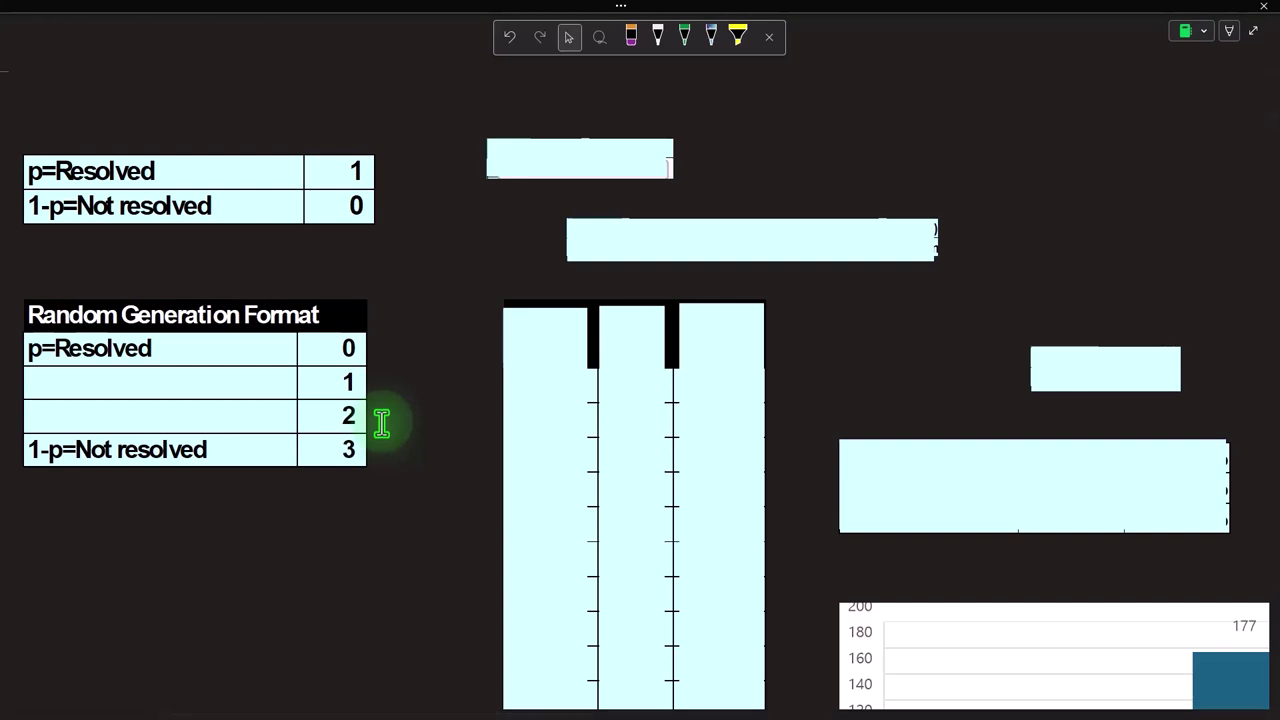
Remove the covers over the =RANDBETWEEN(0,3) formula, the Count and Data columns, and the Count 0, 1, 2 column.
{"action": "left_click", "coordinate": [549, 385]}
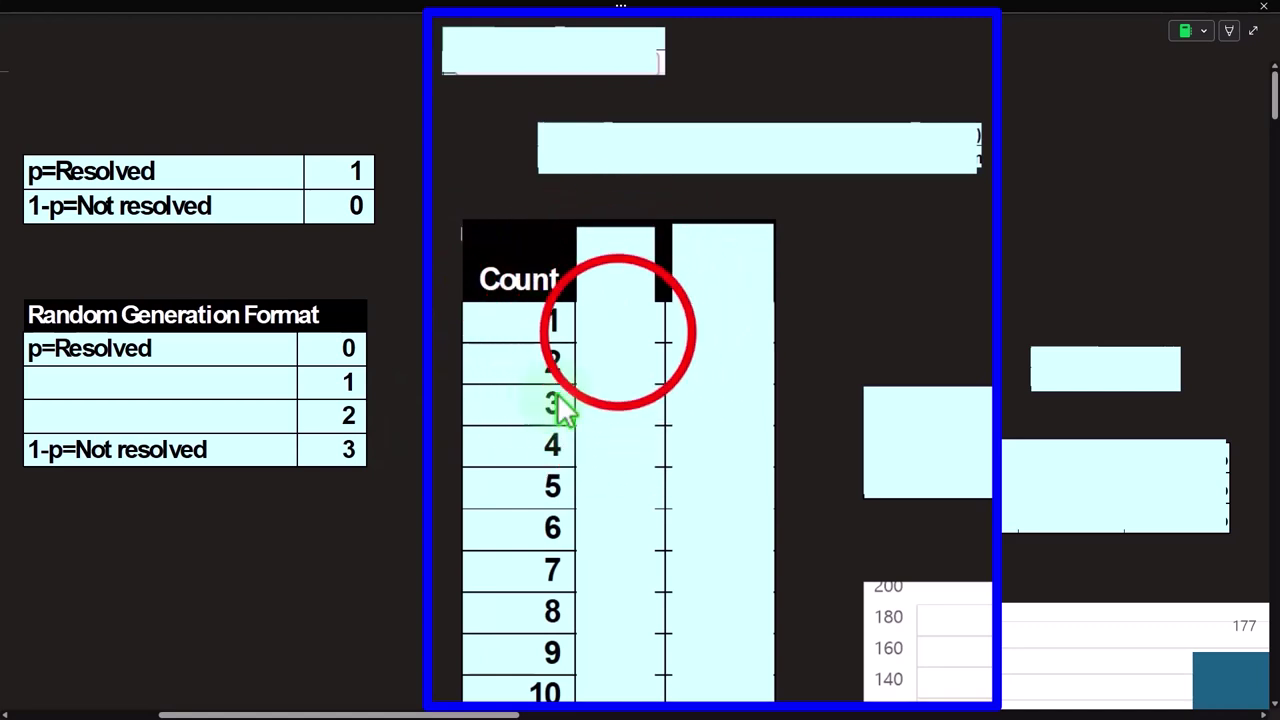
{"action": "left_click", "coordinate": [590, 45]}
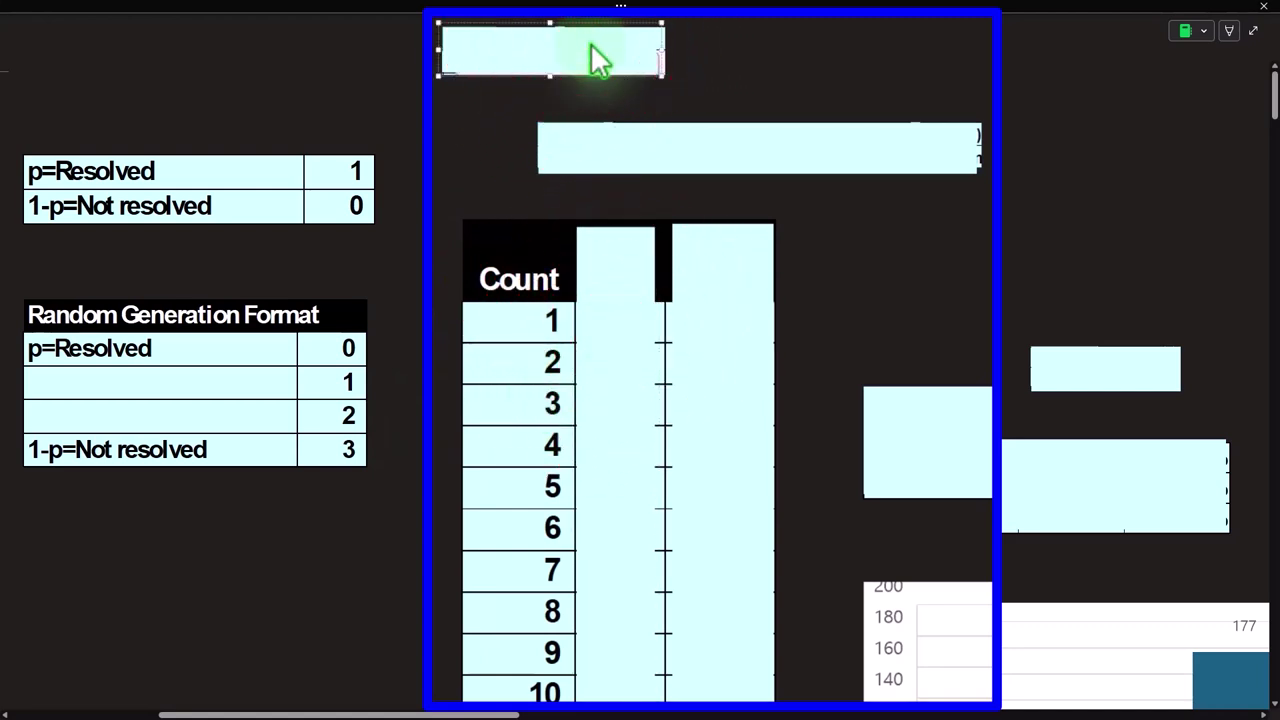
{"action": "left_click", "coordinate": [609, 255]}
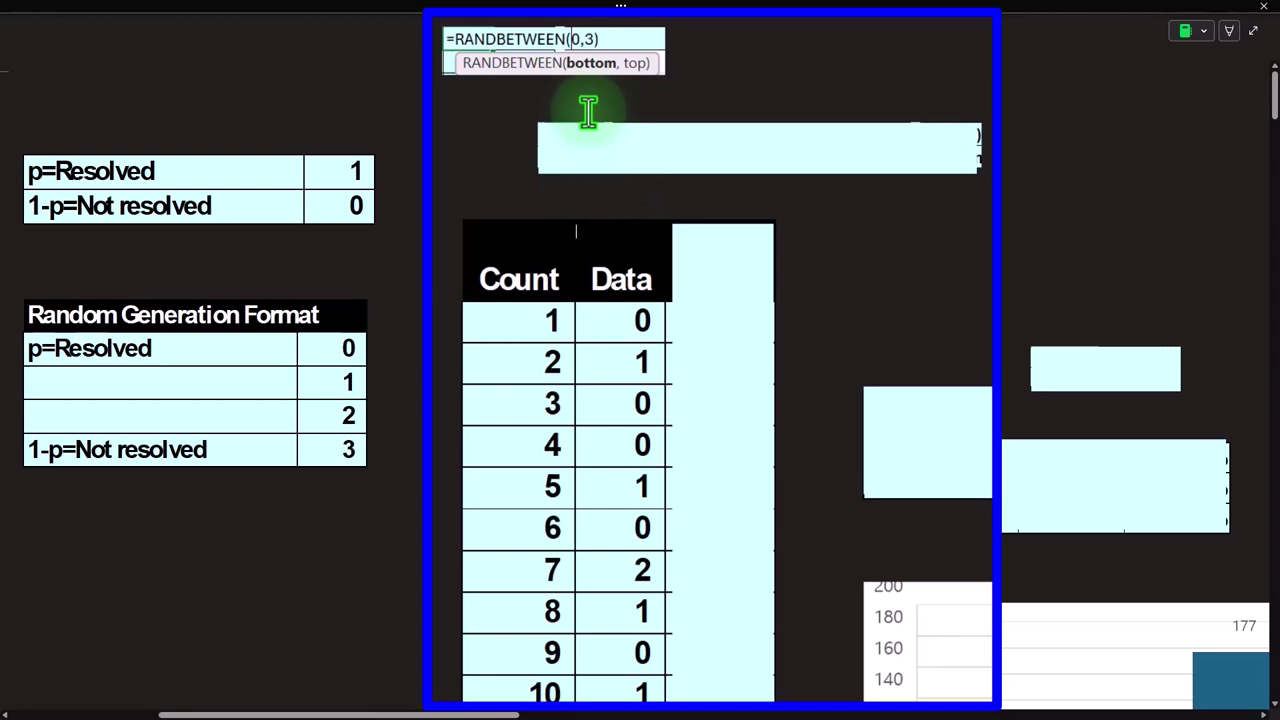
{"action": "left_click", "coordinate": [712, 307]}
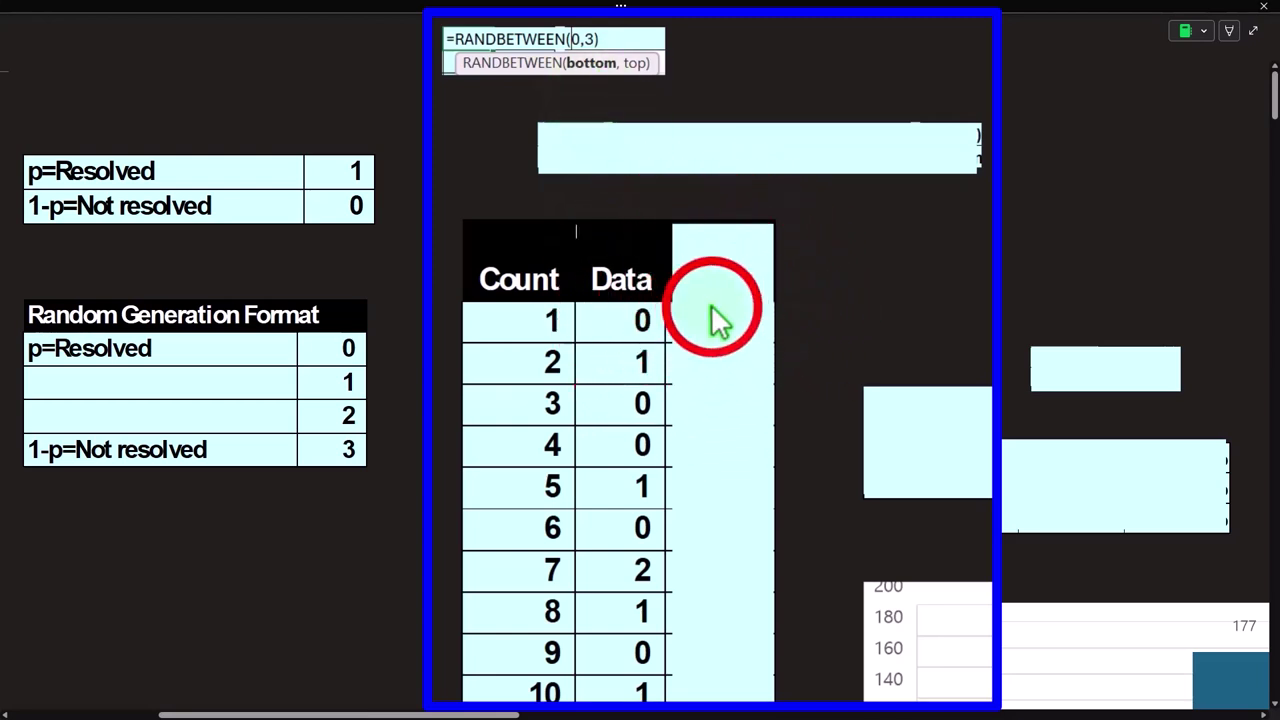
{"action": "key", "text": "Delete"}
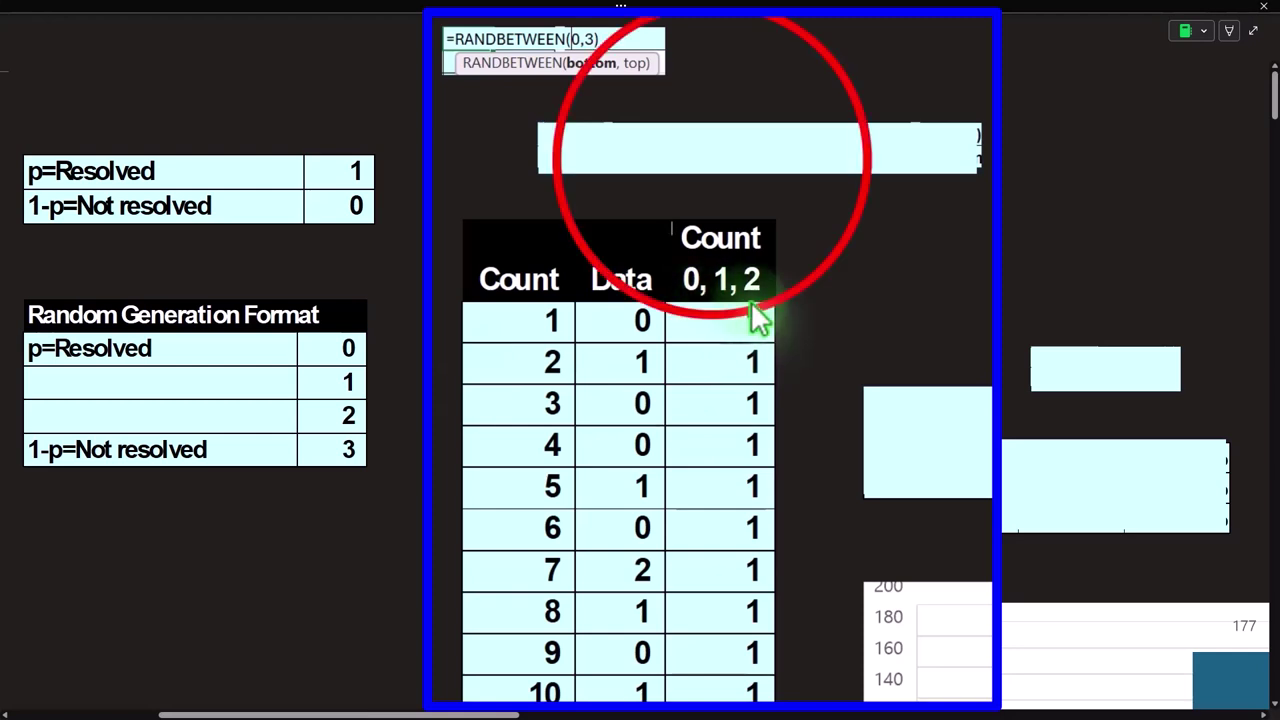
Delete the rectangle over the second formula box to show the COUNTIF formula, then scroll through the table.
{"action": "left_click", "coordinate": [702, 122]}
{"action": "key", "text": "Delete"}
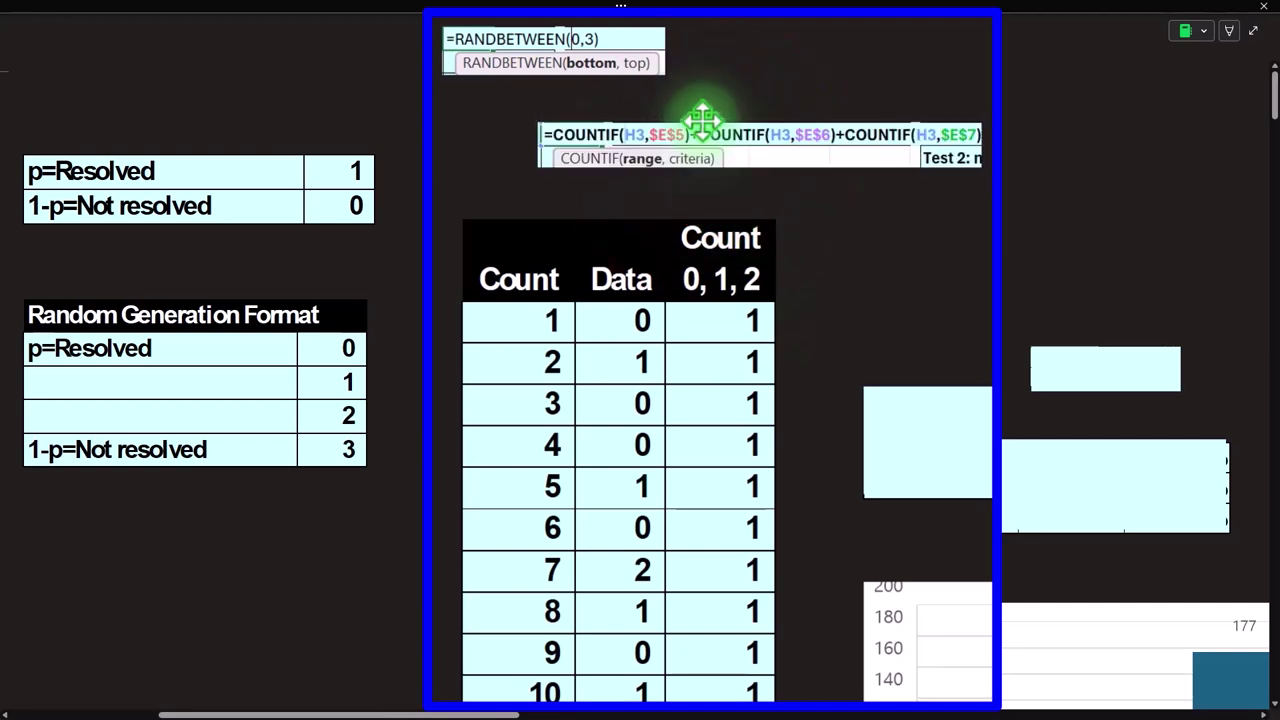
{"action": "key", "text": "Escape"}
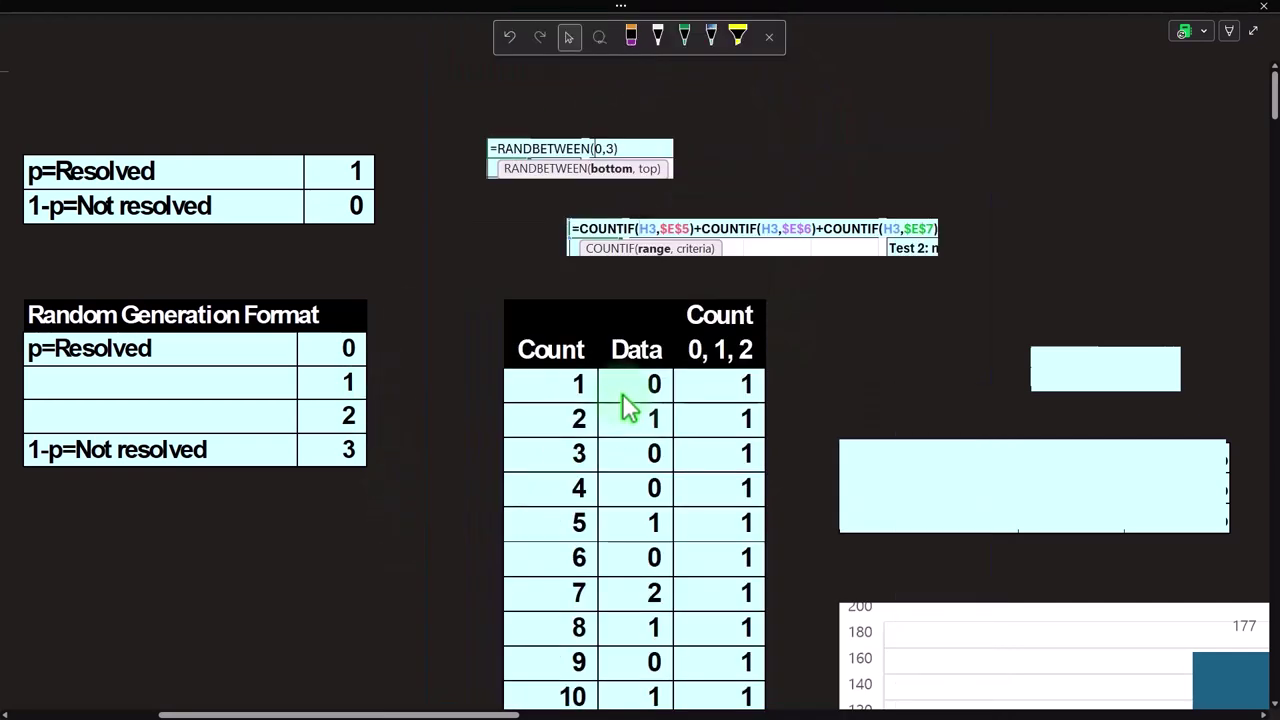
{"action": "scroll", "coordinate": [647, 520], "scroll_direction": "down", "scroll_amount": 1}
{"action": "scroll", "coordinate": [647, 530], "scroll_direction": "down", "scroll_amount": 4}
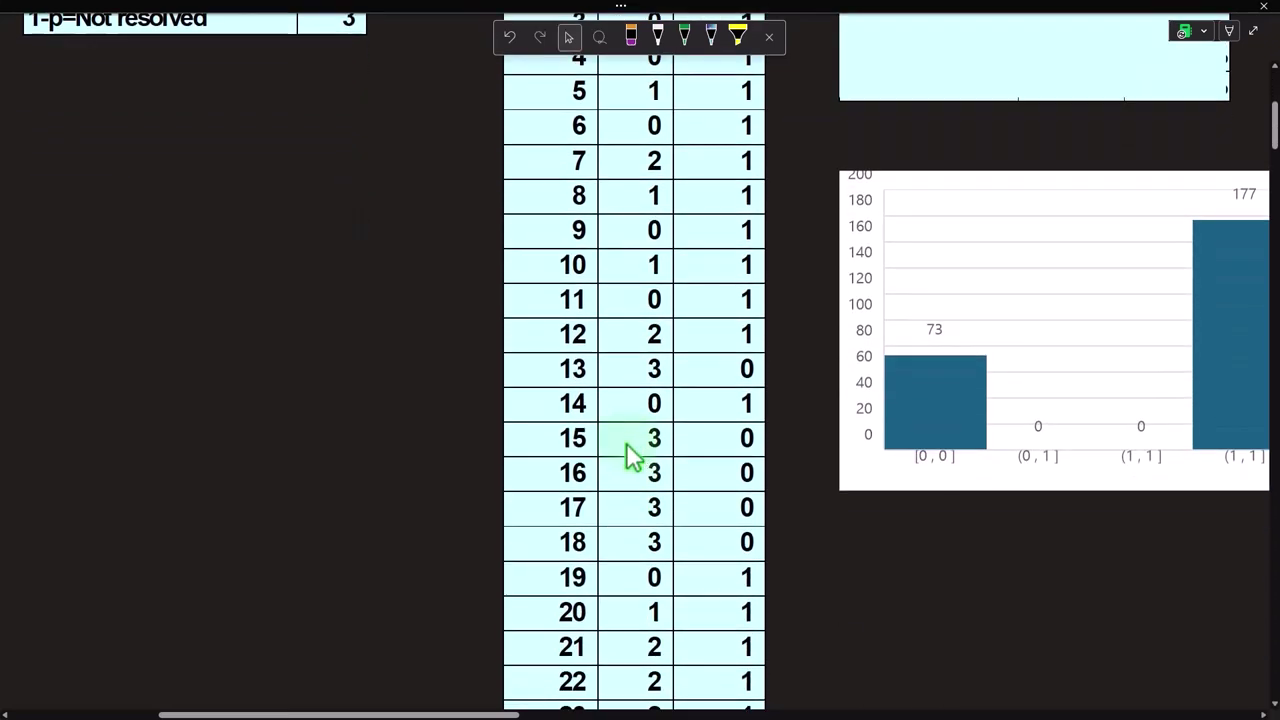
{"action": "scroll", "coordinate": [632, 455], "scroll_direction": "up", "scroll_amount": 5}
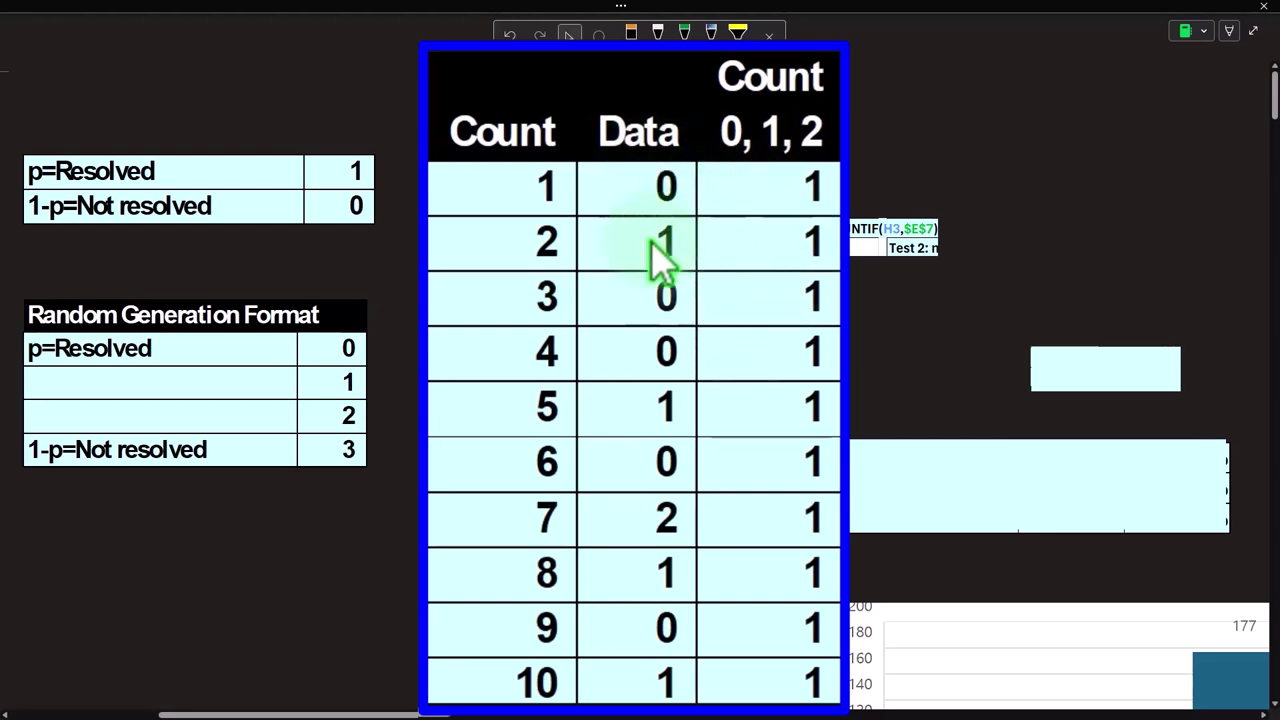
{"action": "scroll", "coordinate": [680, 300], "scroll_direction": "down", "scroll_amount": 6}
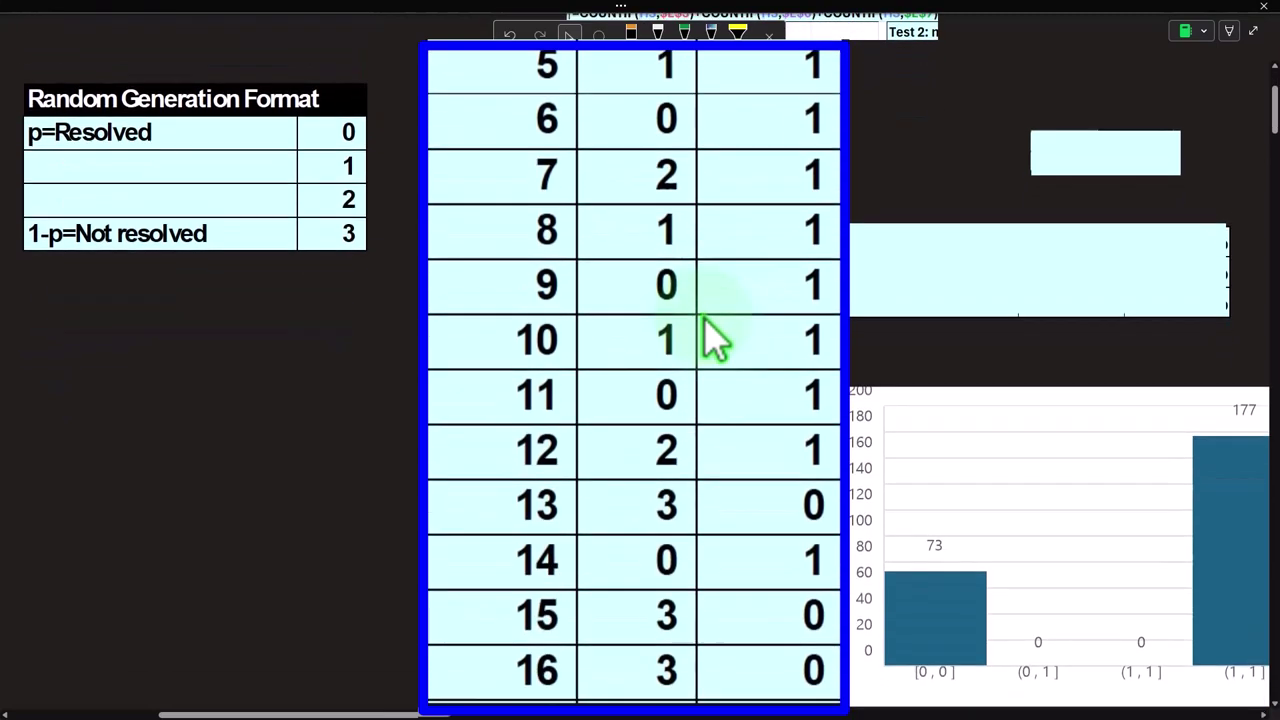
{"action": "scroll", "coordinate": [705, 335], "scroll_direction": "down", "scroll_amount": 2}
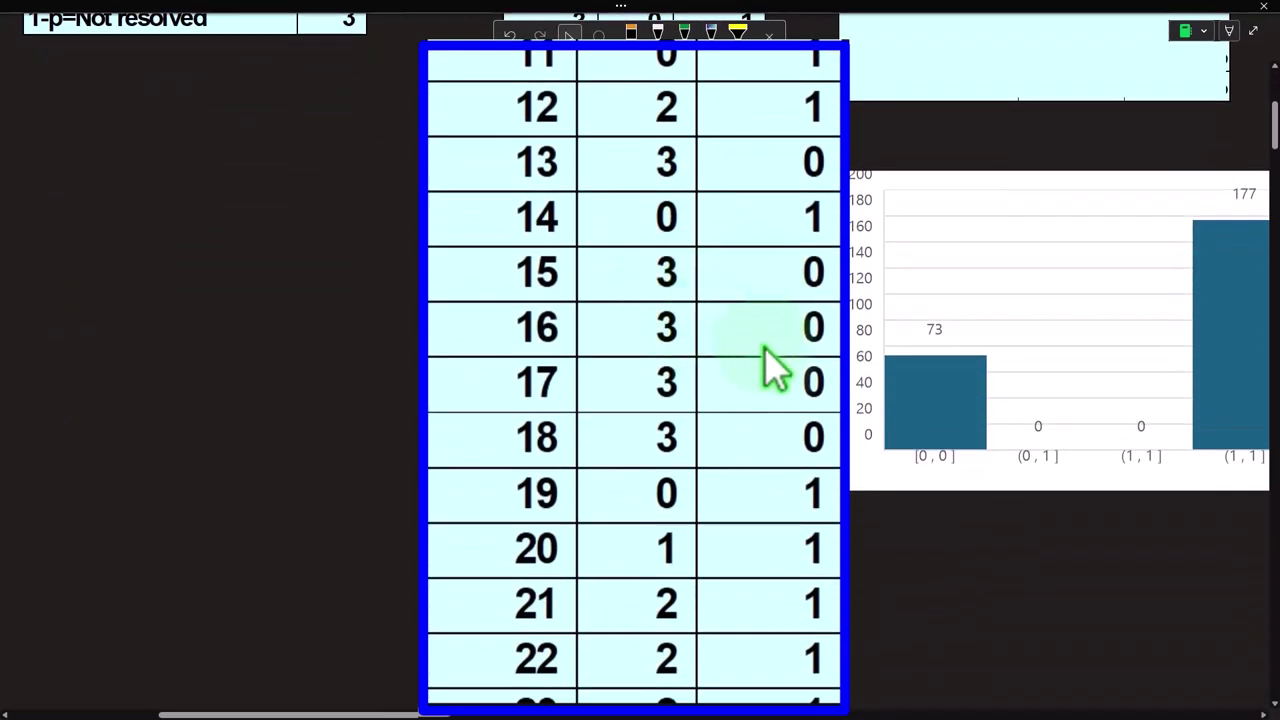
{"action": "scroll", "coordinate": [770, 366], "scroll_direction": "down", "scroll_amount": 3}
{"action": "scroll", "coordinate": [775, 366], "scroll_direction": "down", "scroll_amount": 4}
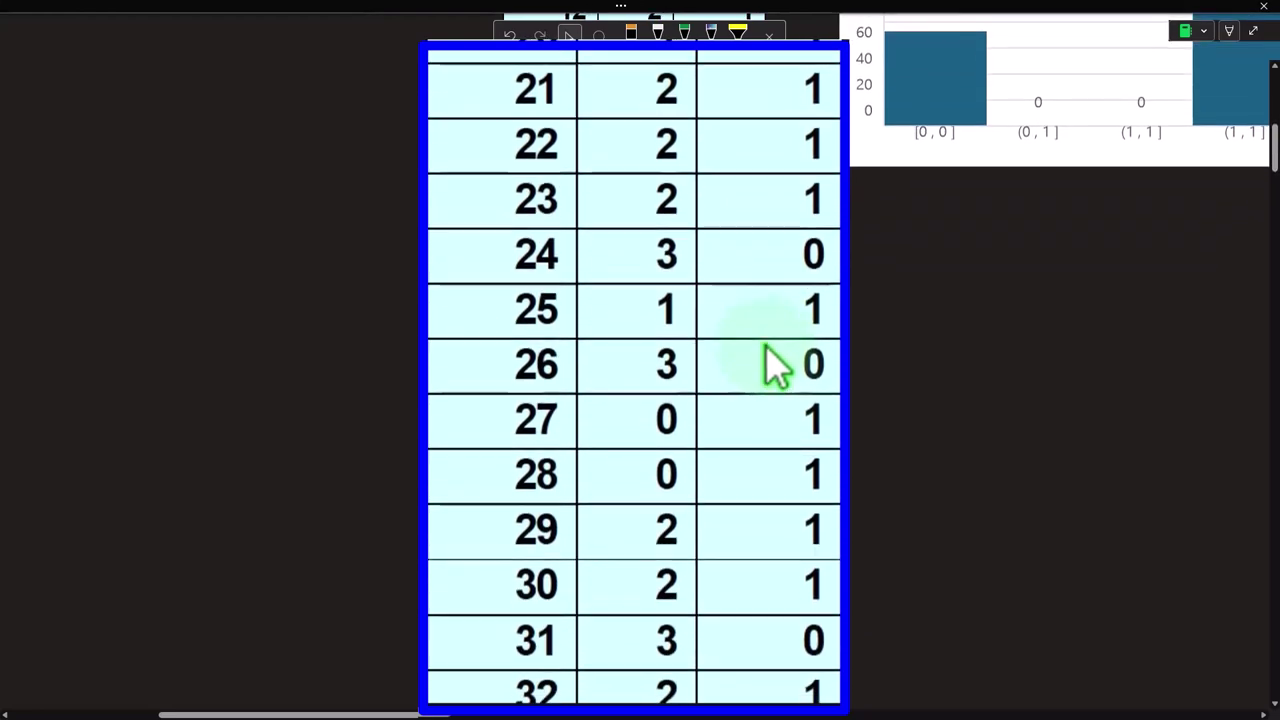
{"action": "scroll", "coordinate": [775, 366], "scroll_direction": "up", "scroll_amount": 4}
{"action": "scroll", "coordinate": [770, 366], "scroll_direction": "up", "scroll_amount": 6}
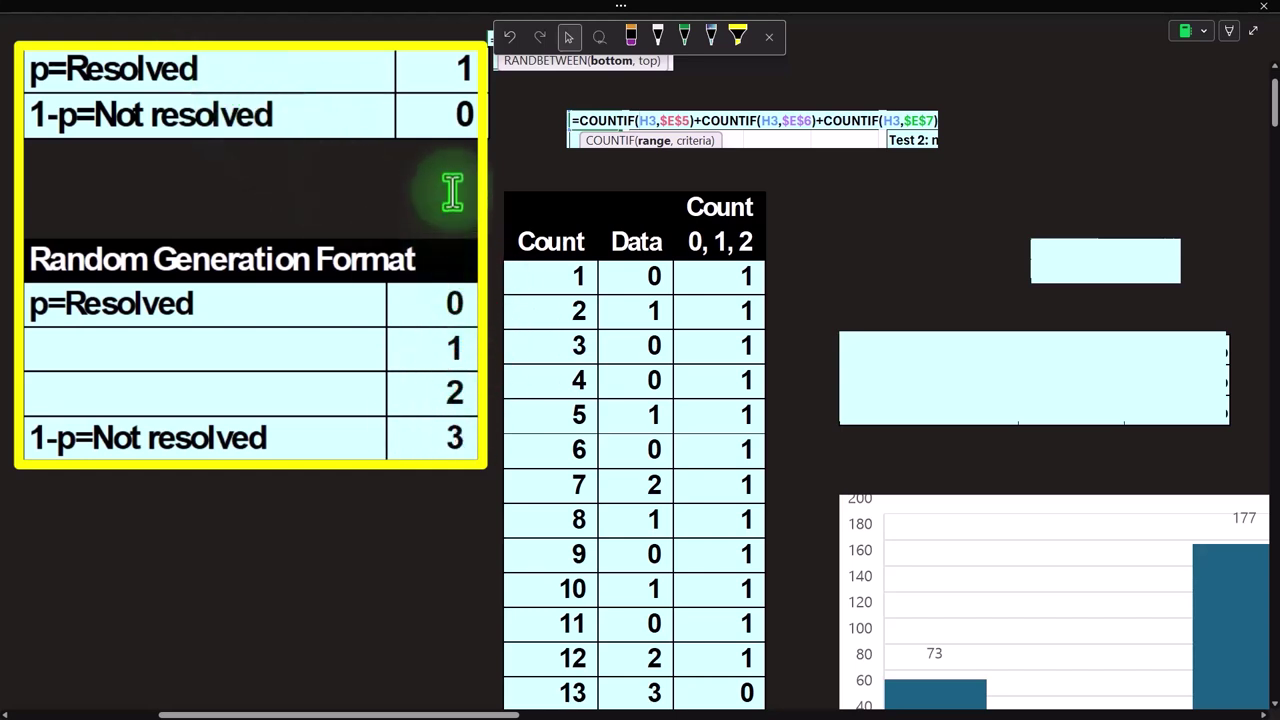
Uncover the =COUNTIF(I3:I252,E1) formula and select the cover over the 177/73/250 summary table.
{"action": "left_click", "coordinate": [745, 395]}
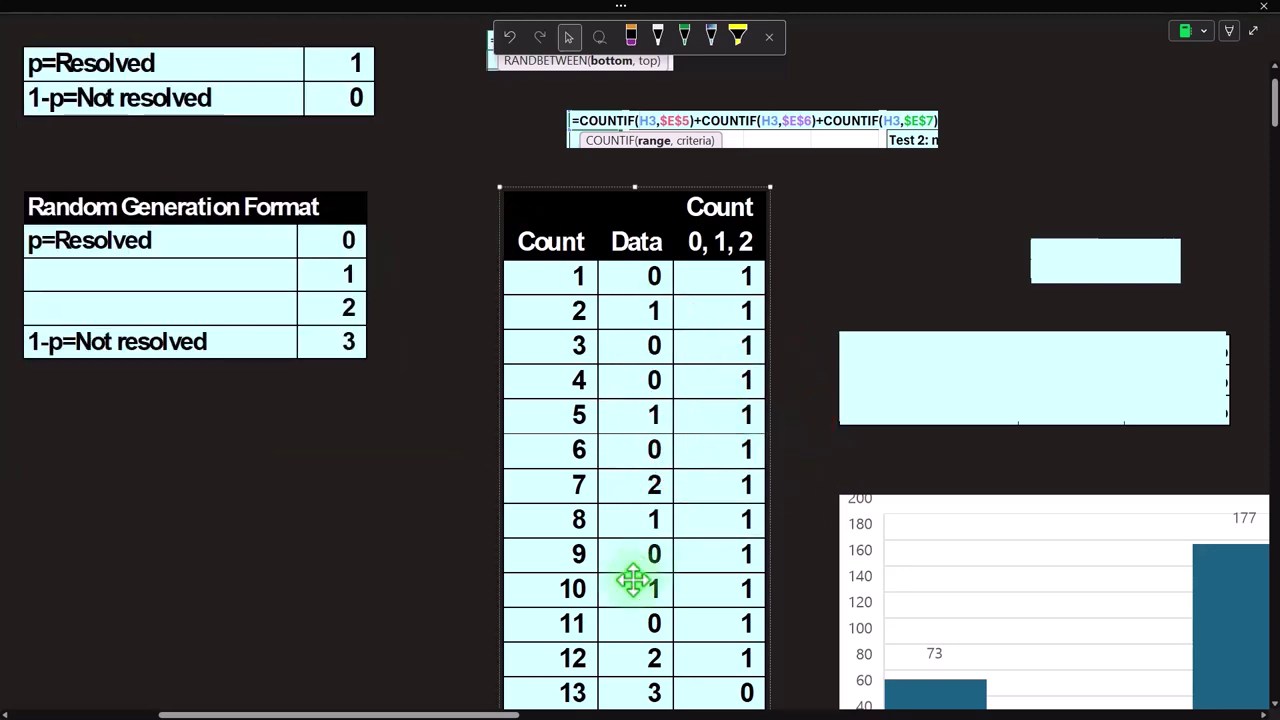
{"action": "left_click_drag", "start_coordinate": [488, 713], "coordinate": [608, 714]}
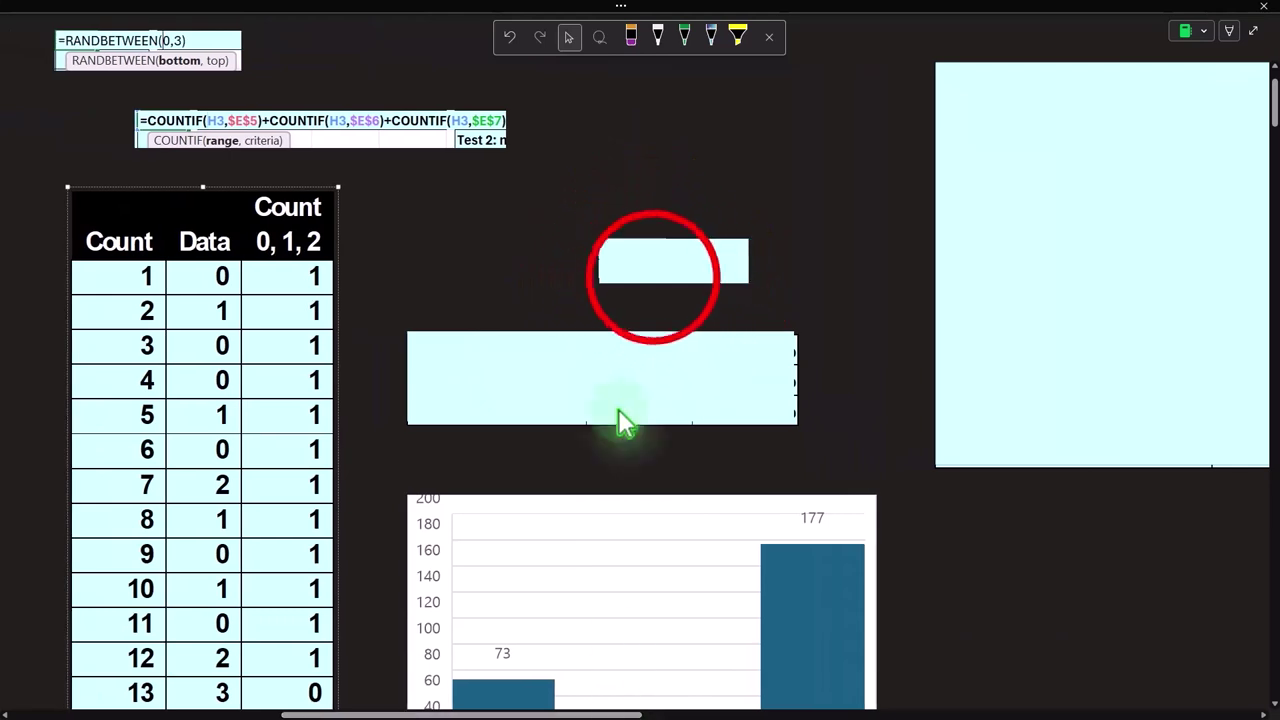
{"action": "left_click", "coordinate": [655, 285]}
{"action": "left_click", "coordinate": [655, 286]}
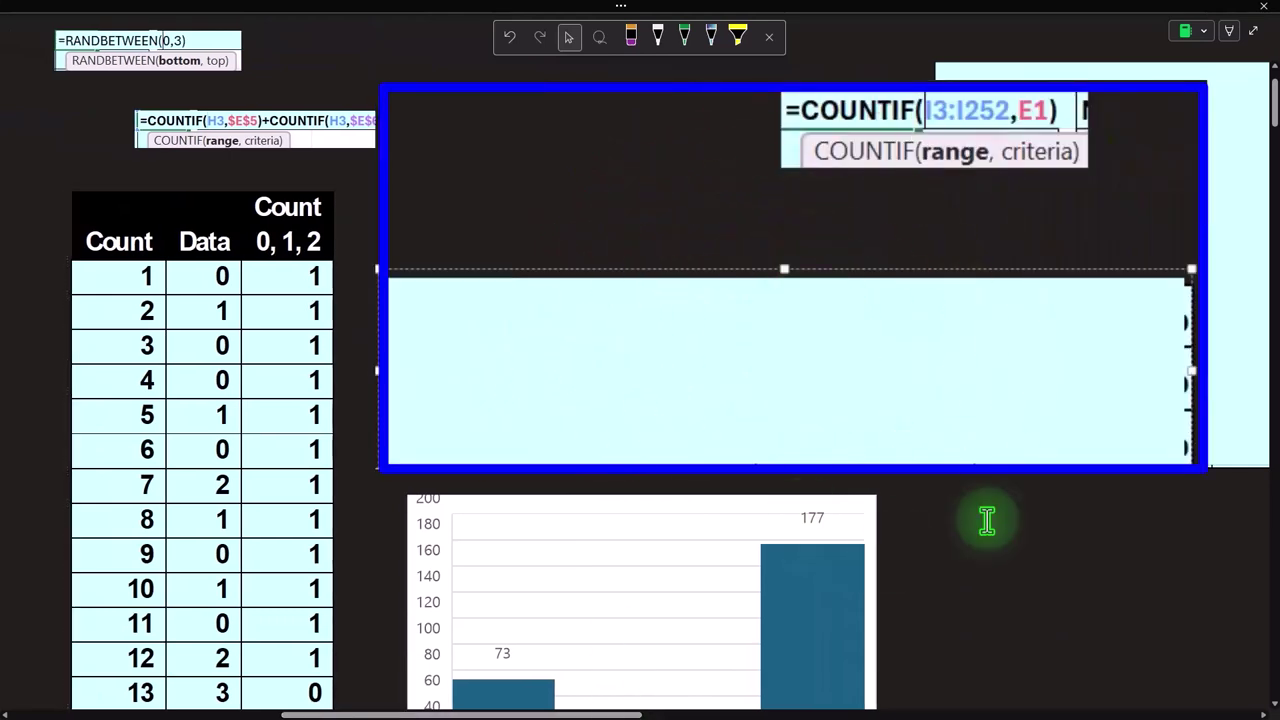
{"action": "key", "text": "Escape"}
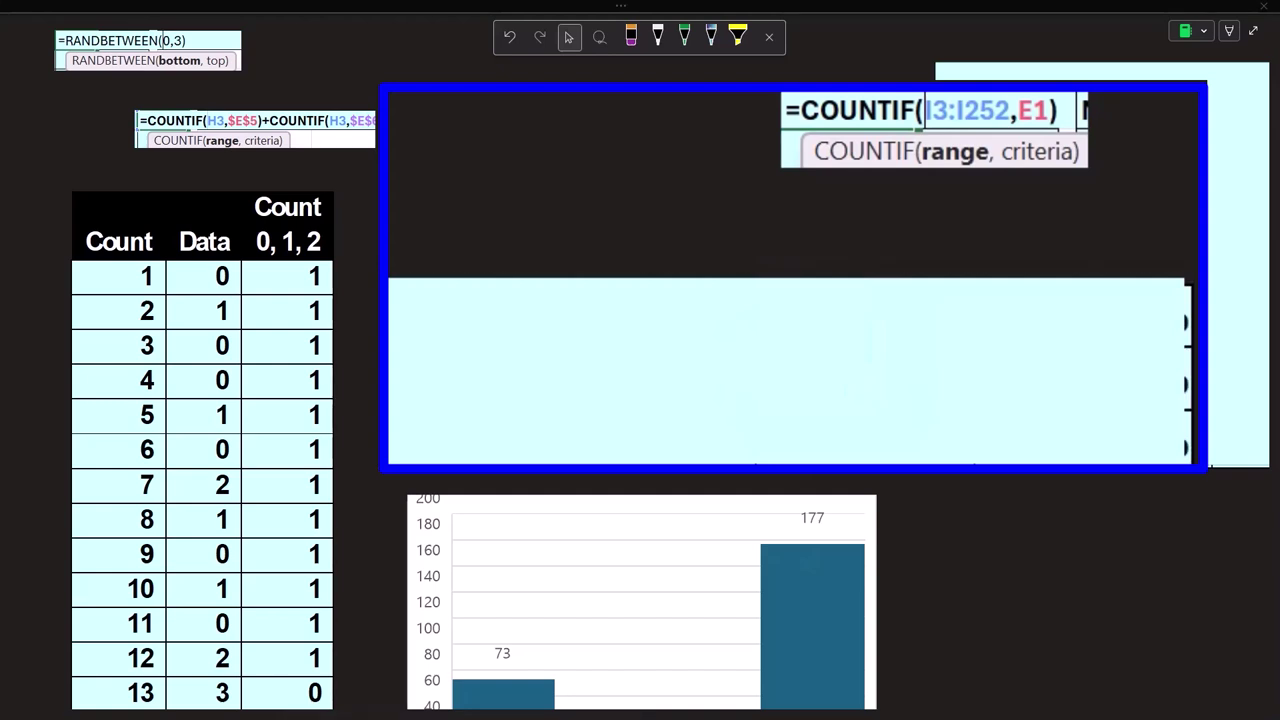
{"action": "left_click", "coordinate": [562, 330]}
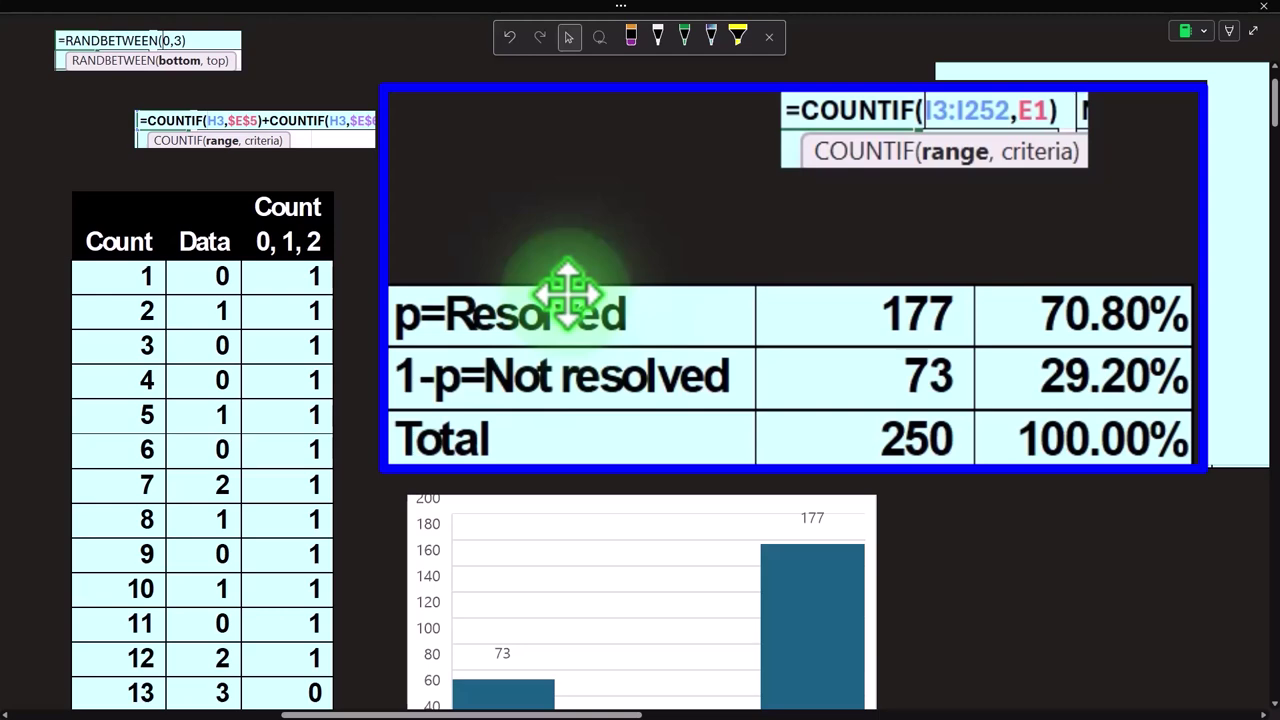
Scroll through the 250 simulated rows and back up, then bring Calculator up beside the summary table.
{"action": "left_click", "coordinate": [491, 270]}
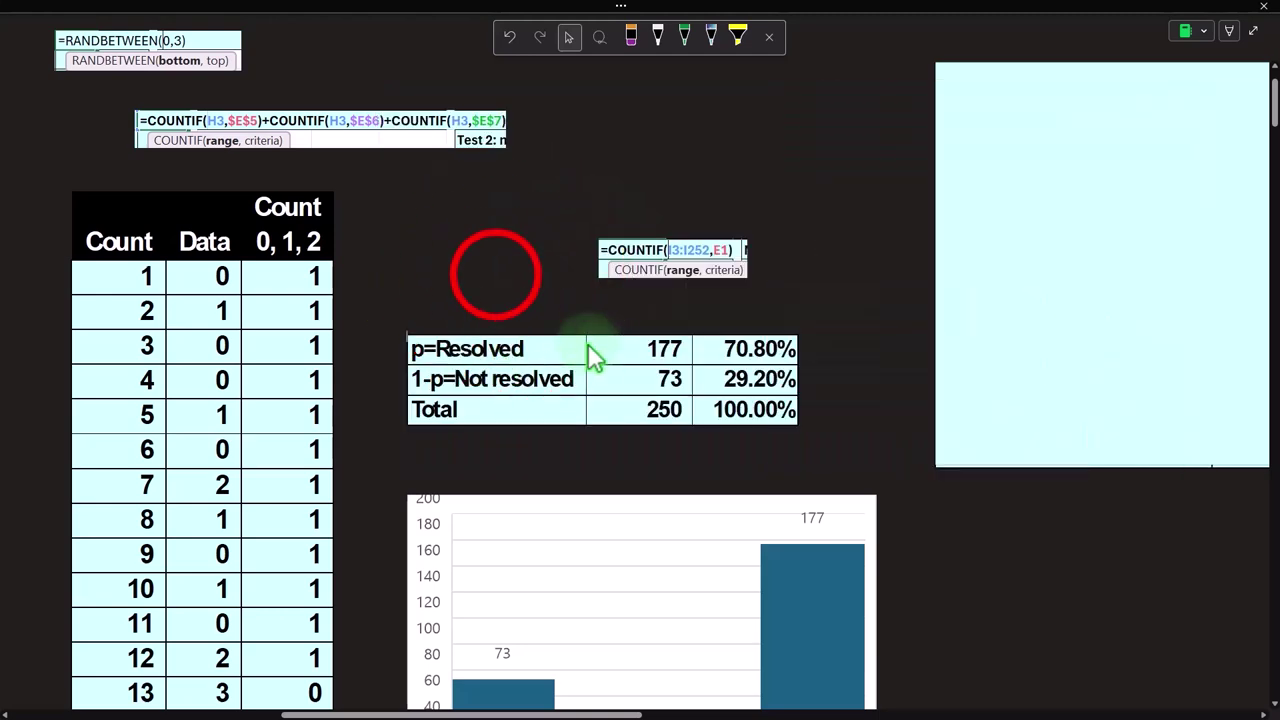
{"action": "scroll", "coordinate": [494, 276], "scroll_direction": "down", "scroll_amount": 1}
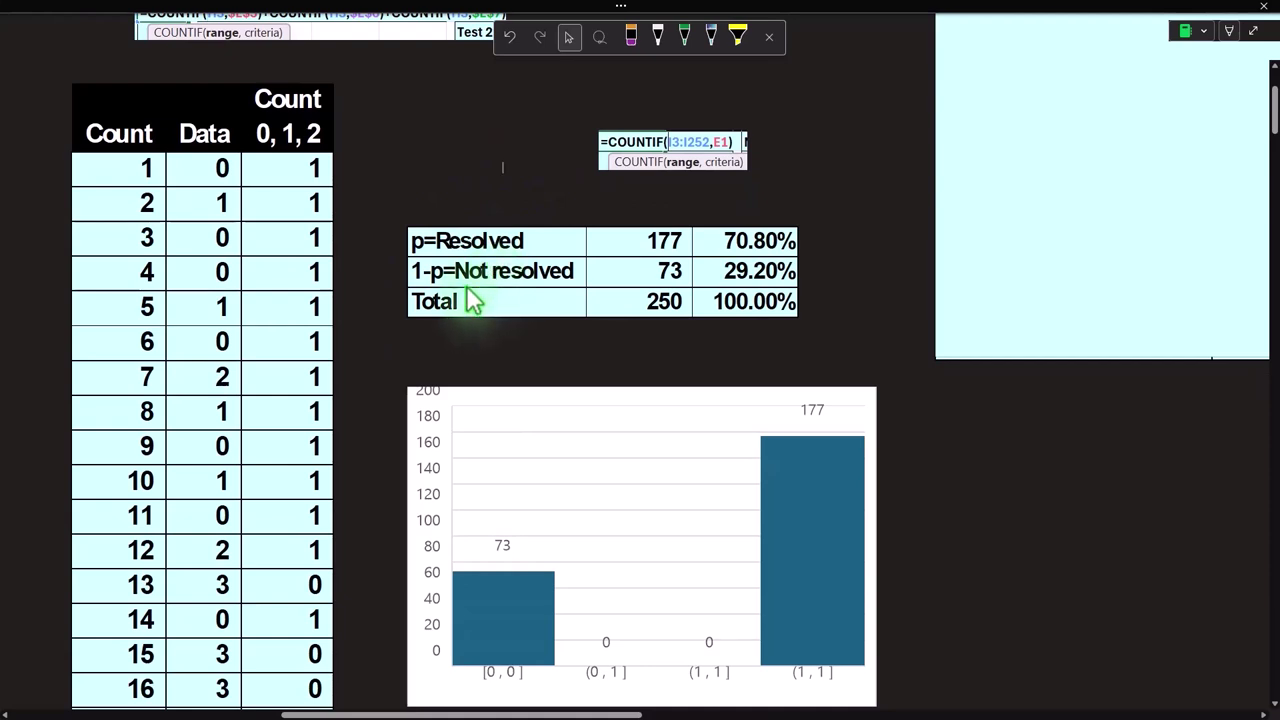
{"action": "left_click", "coordinate": [441, 262]}
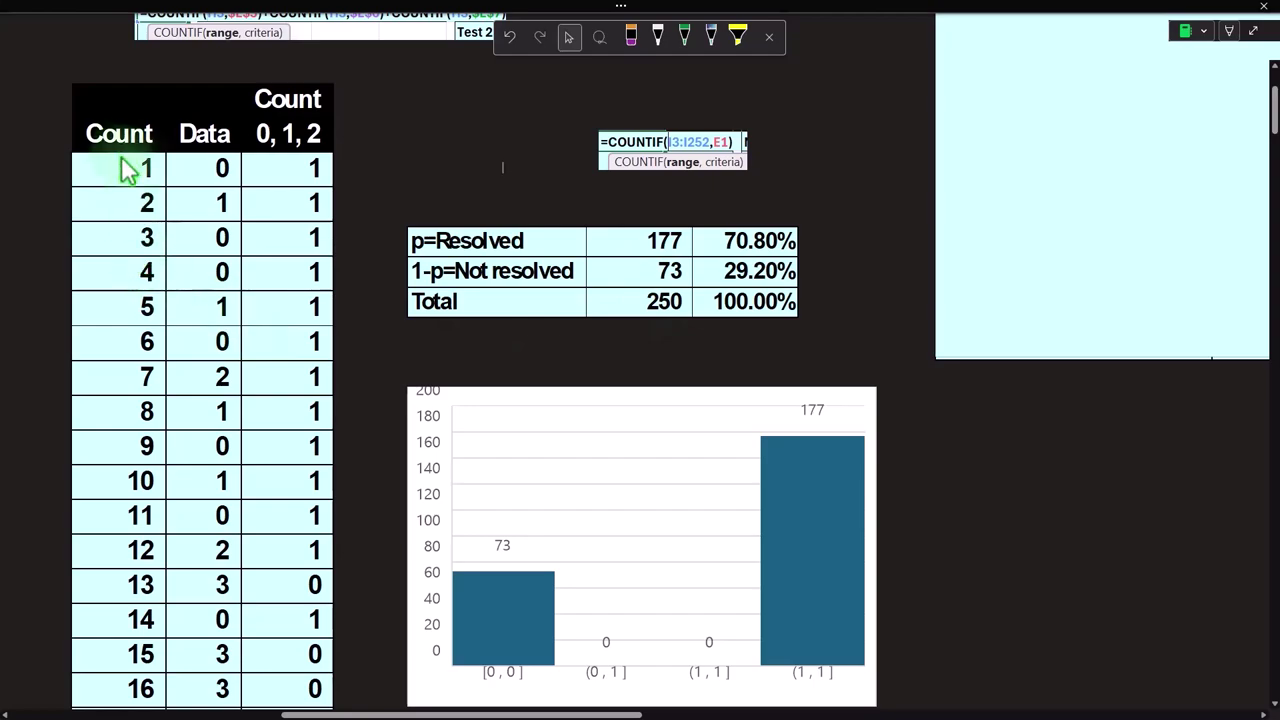
{"action": "scroll", "coordinate": [101, 345], "scroll_direction": "down", "scroll_amount": 1}
{"action": "scroll", "coordinate": [100, 400], "scroll_direction": "down", "scroll_amount": 20}
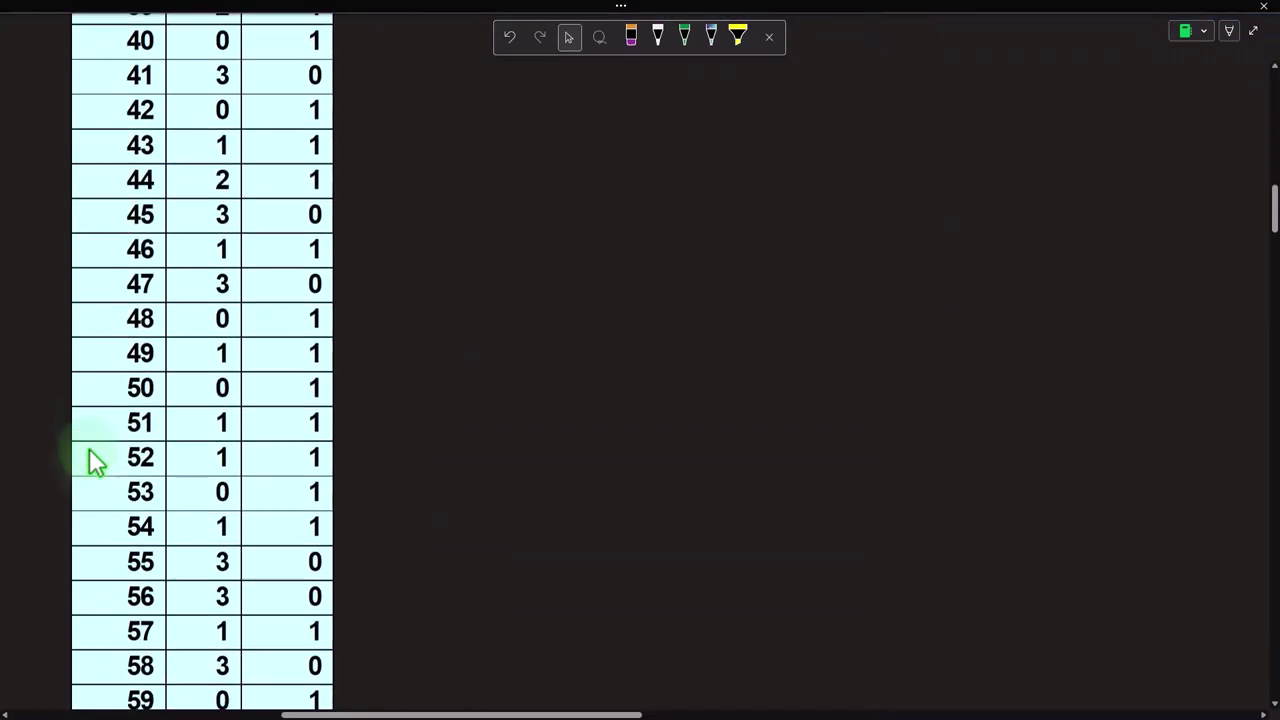
{"action": "scroll", "coordinate": [89, 520], "scroll_direction": "up", "scroll_amount": 20}
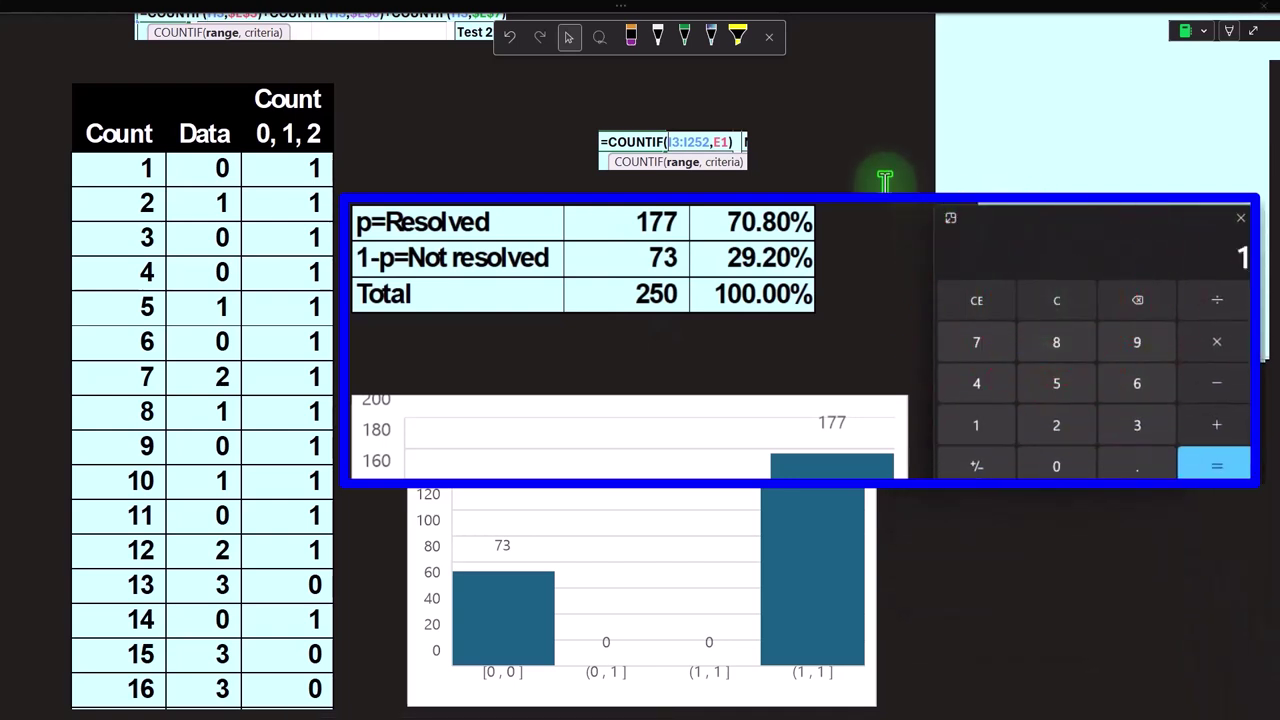
Compute 177/250 = 0.708 and 73/250 = 0.292 in Calculator.
{"action": "type", "text": "/250"}
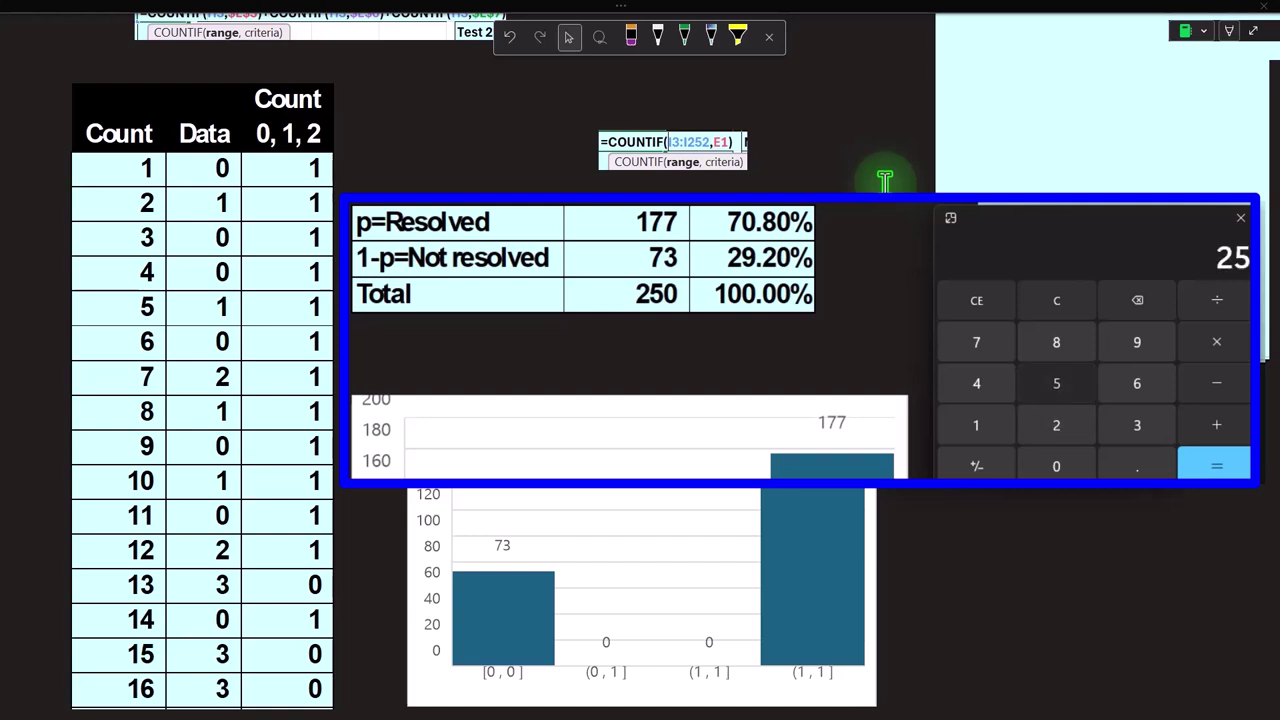
{"action": "key", "text": "Return"}
{"action": "left_click", "coordinate": [1054, 304]}
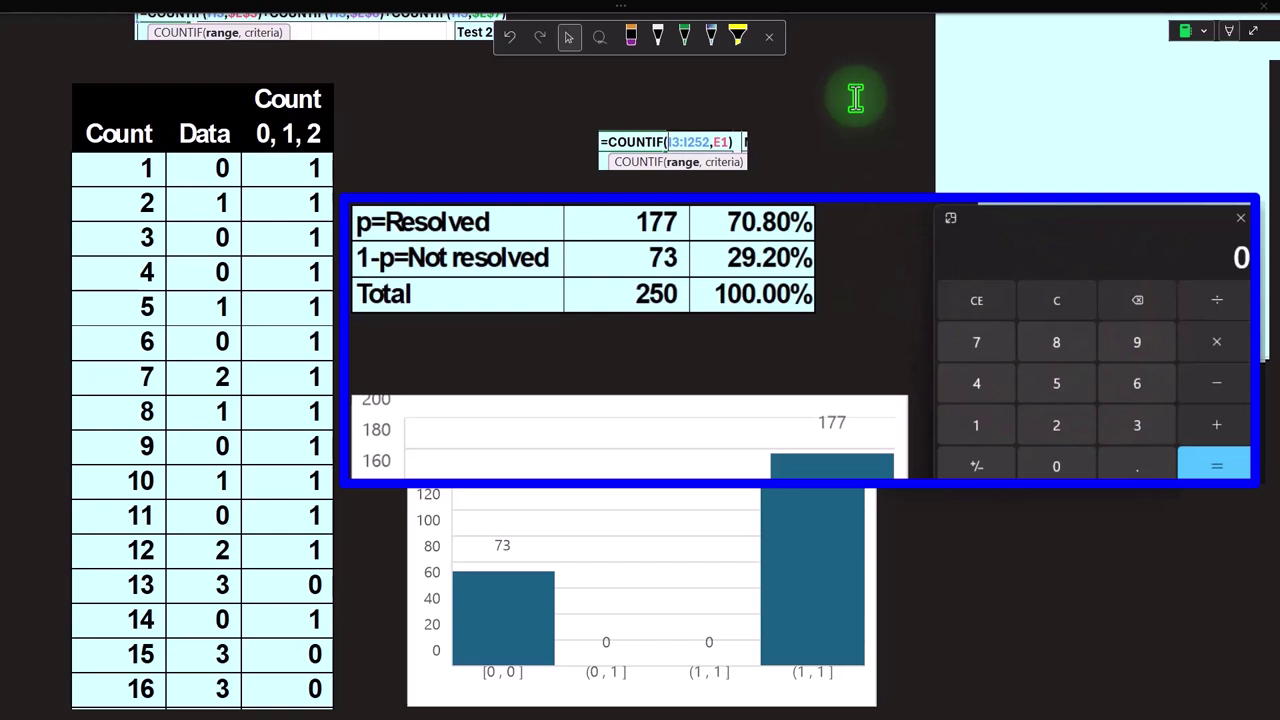
{"action": "type", "text": "73/250"}
{"action": "key", "text": "Return"}
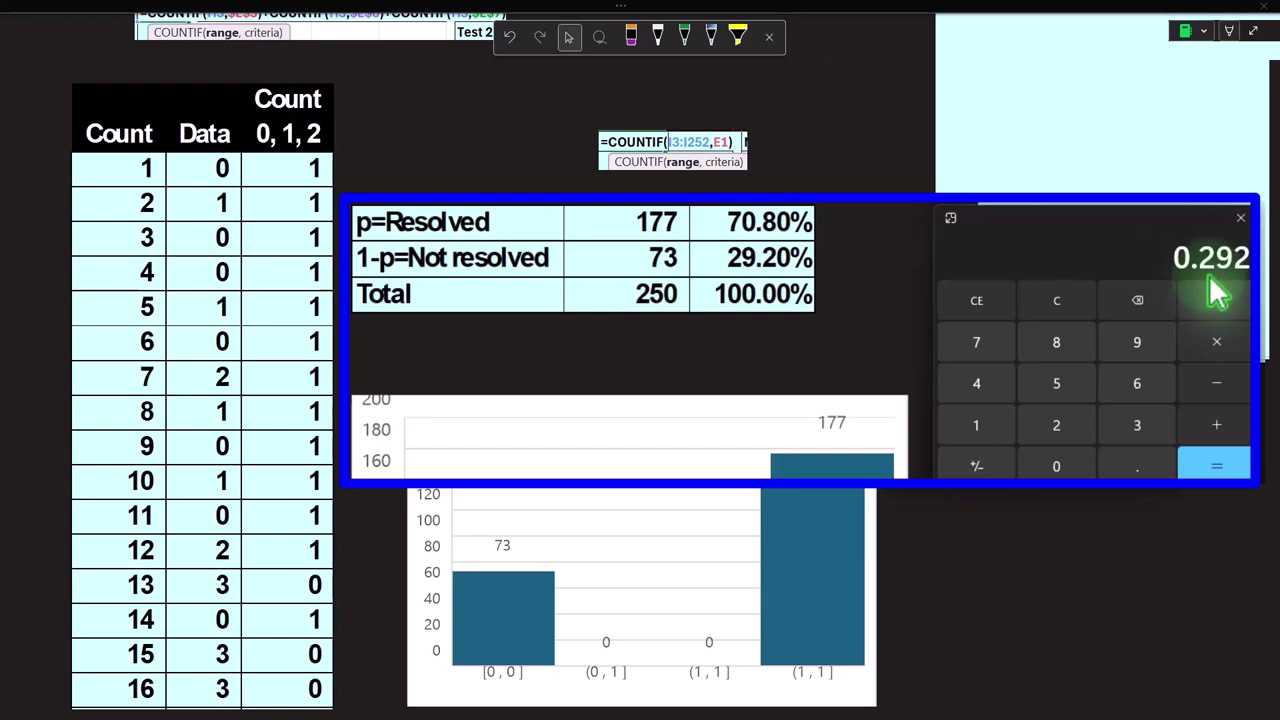
Add 70.8 and 29.2 to confirm 100, then drag Calculator off to the side.
{"action": "left_click", "coordinate": [1137, 300]}
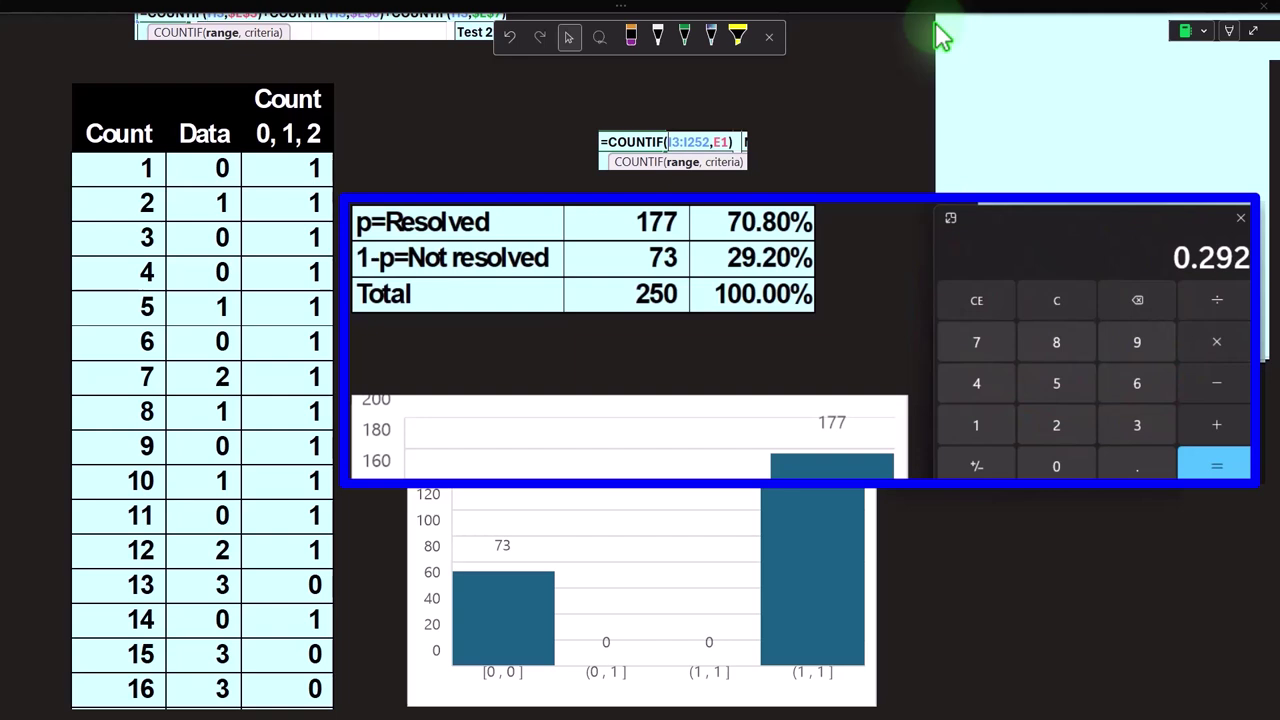
{"action": "type", "text": "70.8+2"}
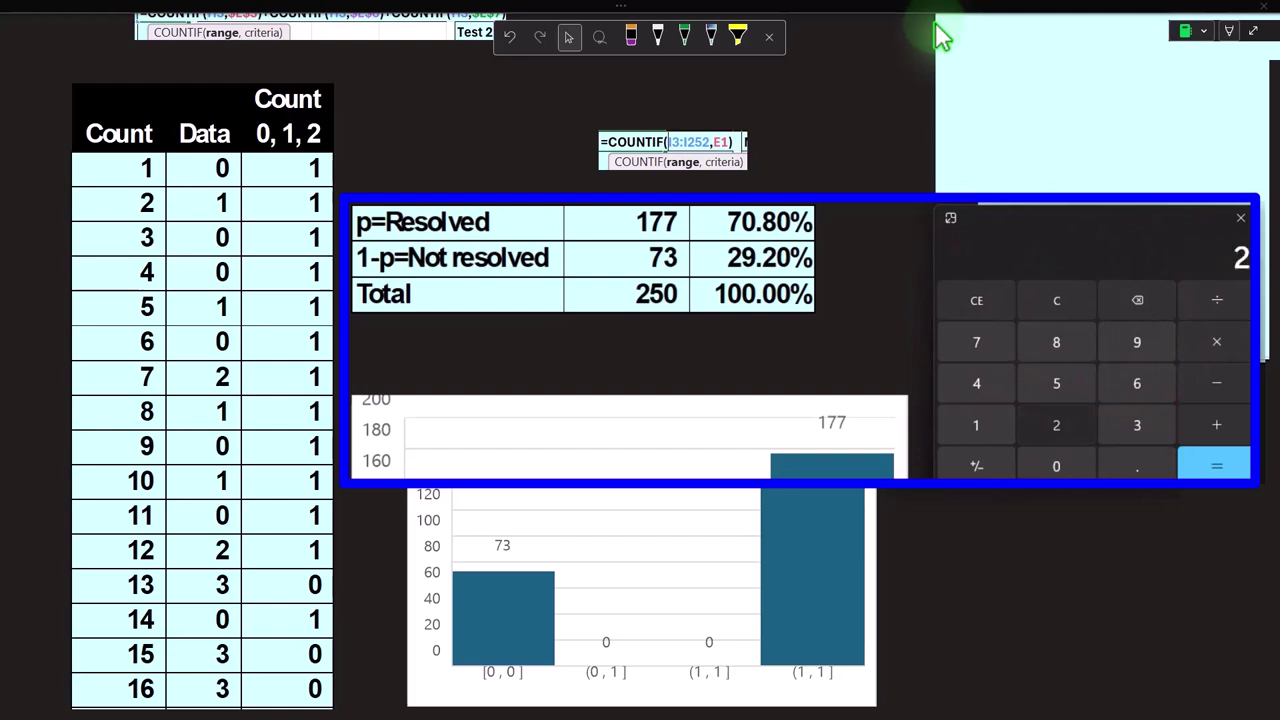
{"action": "type", "text": "9.2"}
{"action": "key", "text": "Return"}
{"action": "left_click", "coordinate": [1013, 243]}
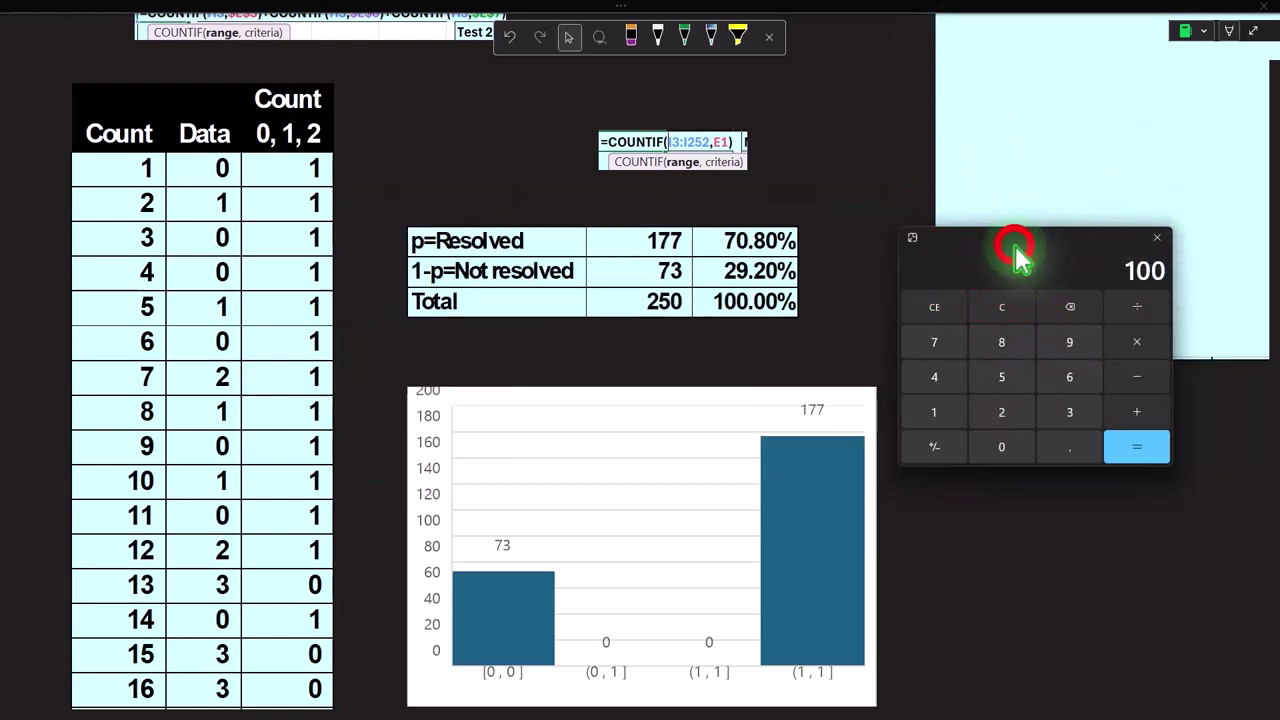
{"action": "left_click_drag", "start_coordinate": [1018, 258], "coordinate": [1279, 300]}
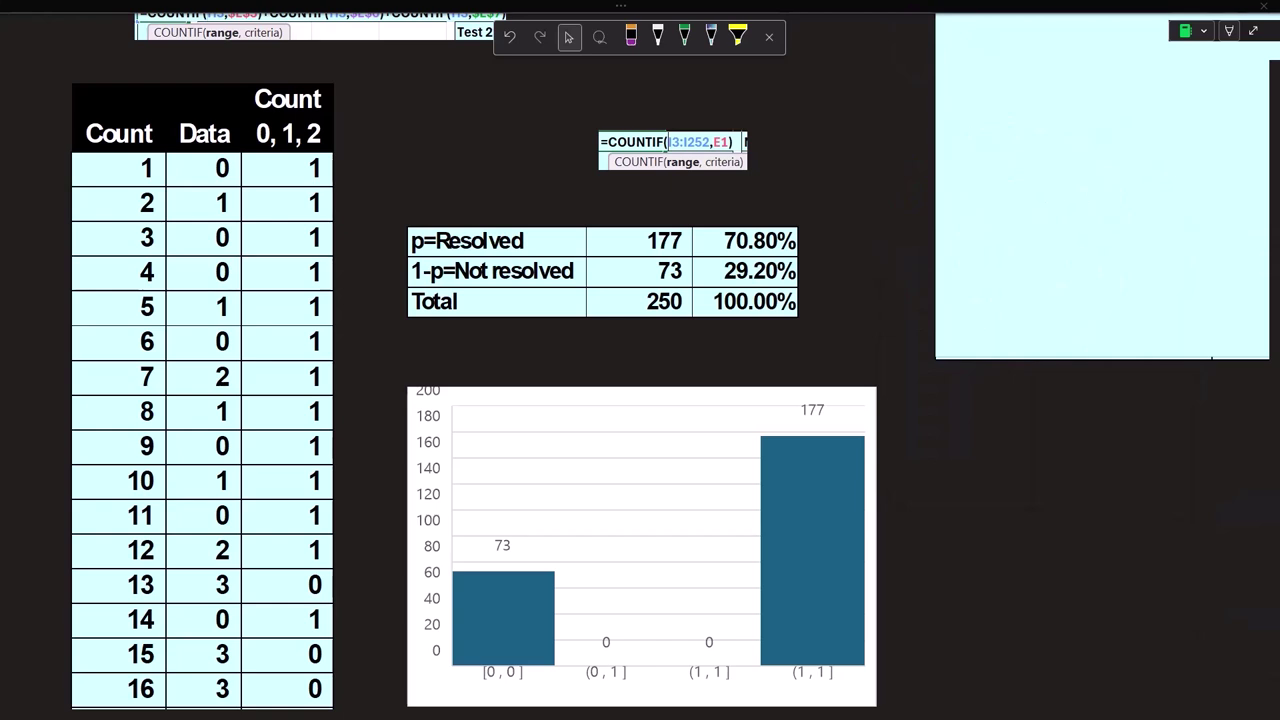
Select the p=Resolved results table and bar chart, scroll right, and select the light-blue cover box.
{"action": "left_click", "coordinate": [478, 245]}
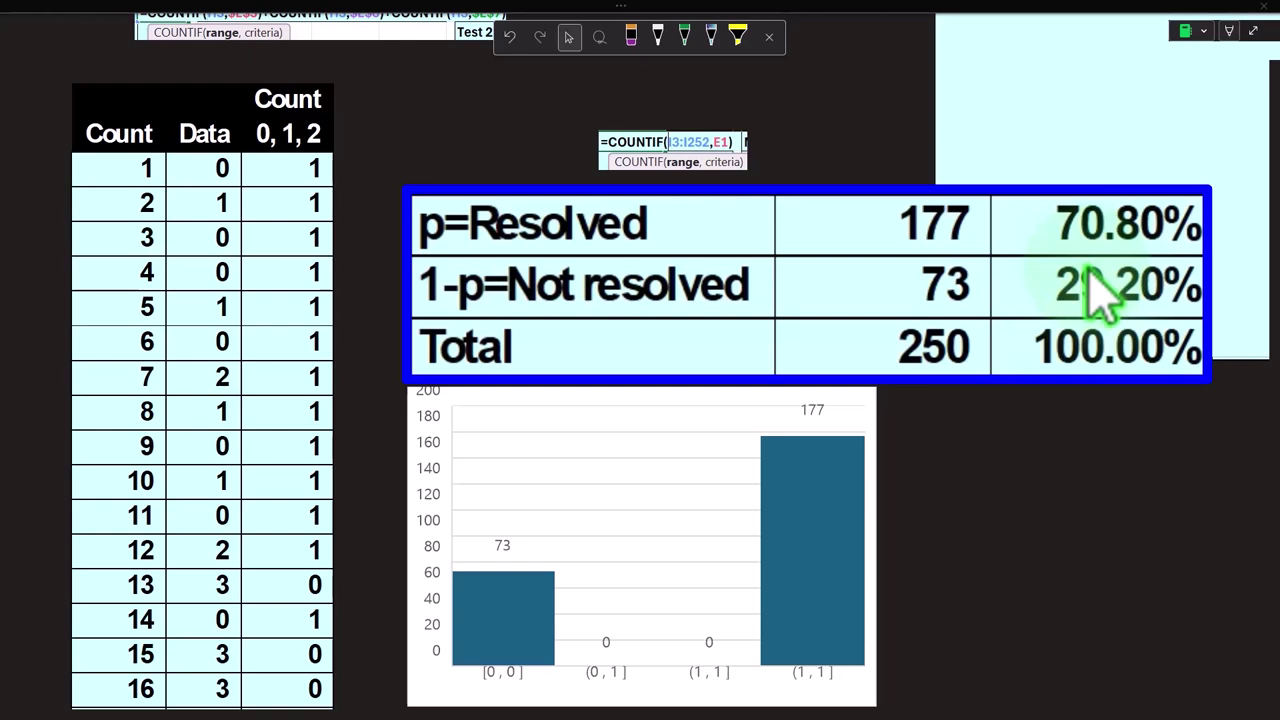
{"action": "left_click", "coordinate": [664, 557]}
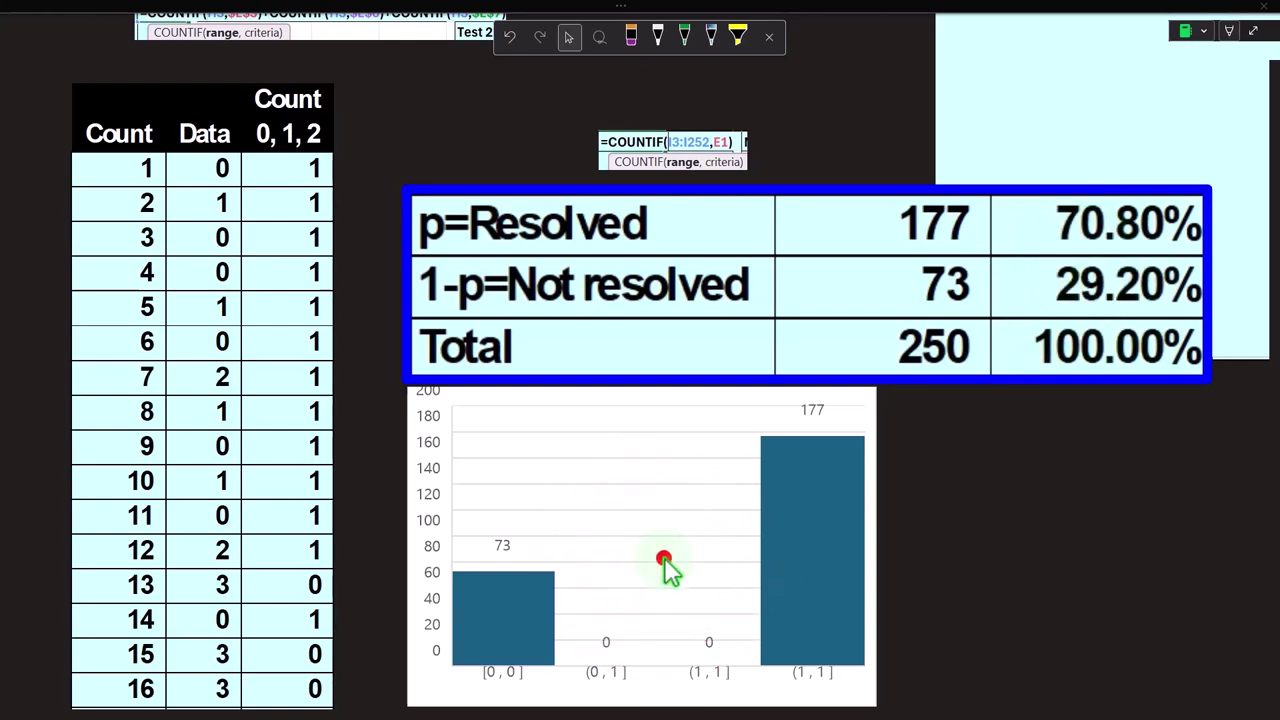
{"action": "left_click_drag", "start_coordinate": [430, 714], "coordinate": [528, 713]}
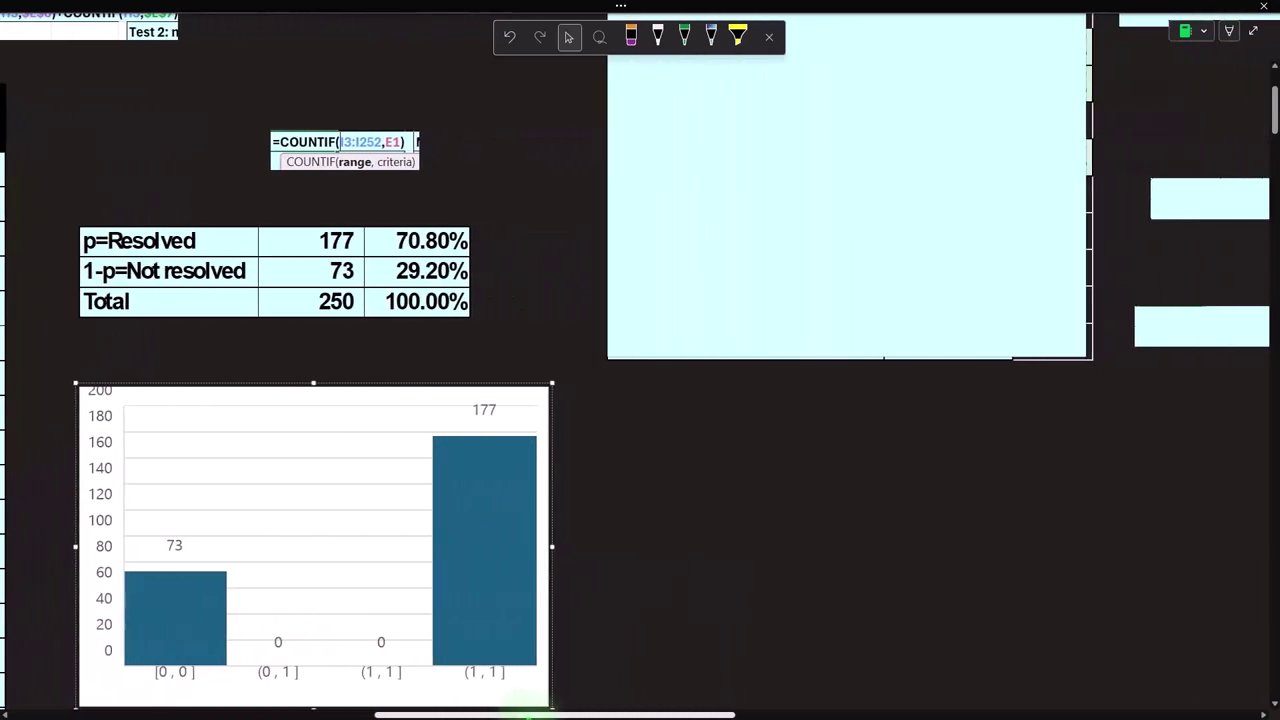
{"action": "left_click", "coordinate": [834, 214]}
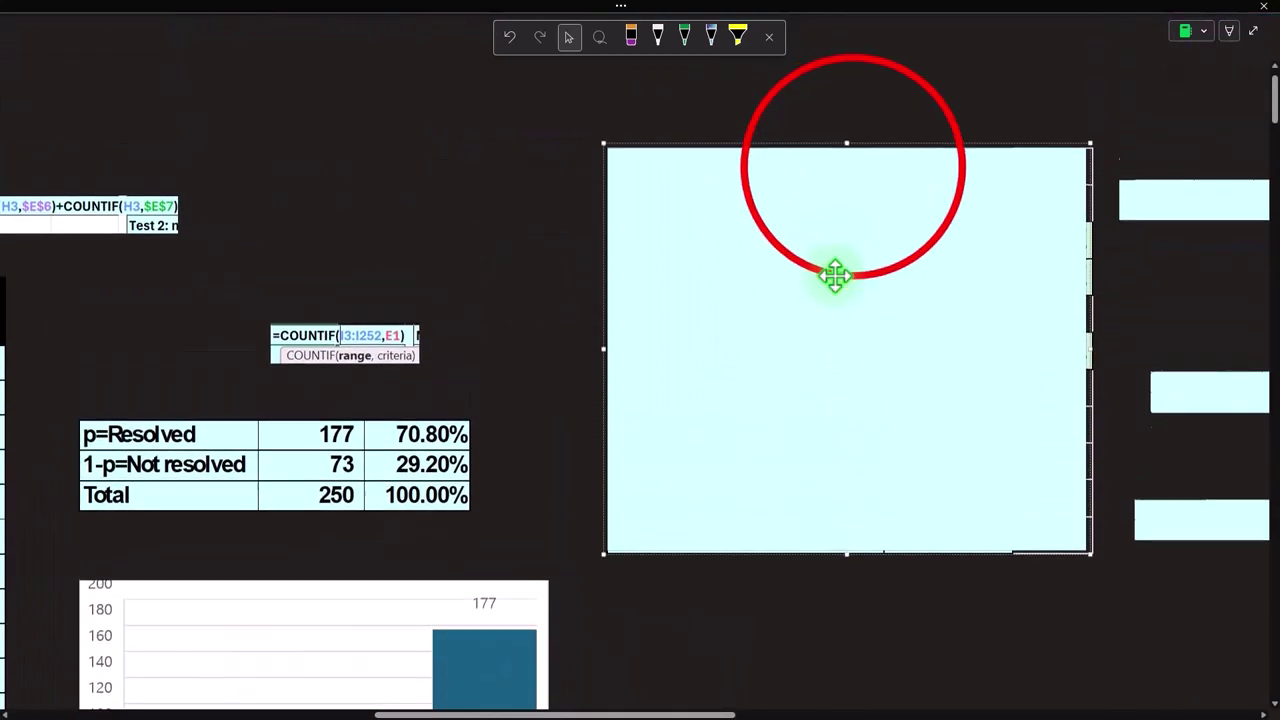
Resize the cover shape and picture to show N=Population 40,000 and n=sample 250.
{"action": "left_click_drag", "start_coordinate": [849, 166], "coordinate": [856, 205]}
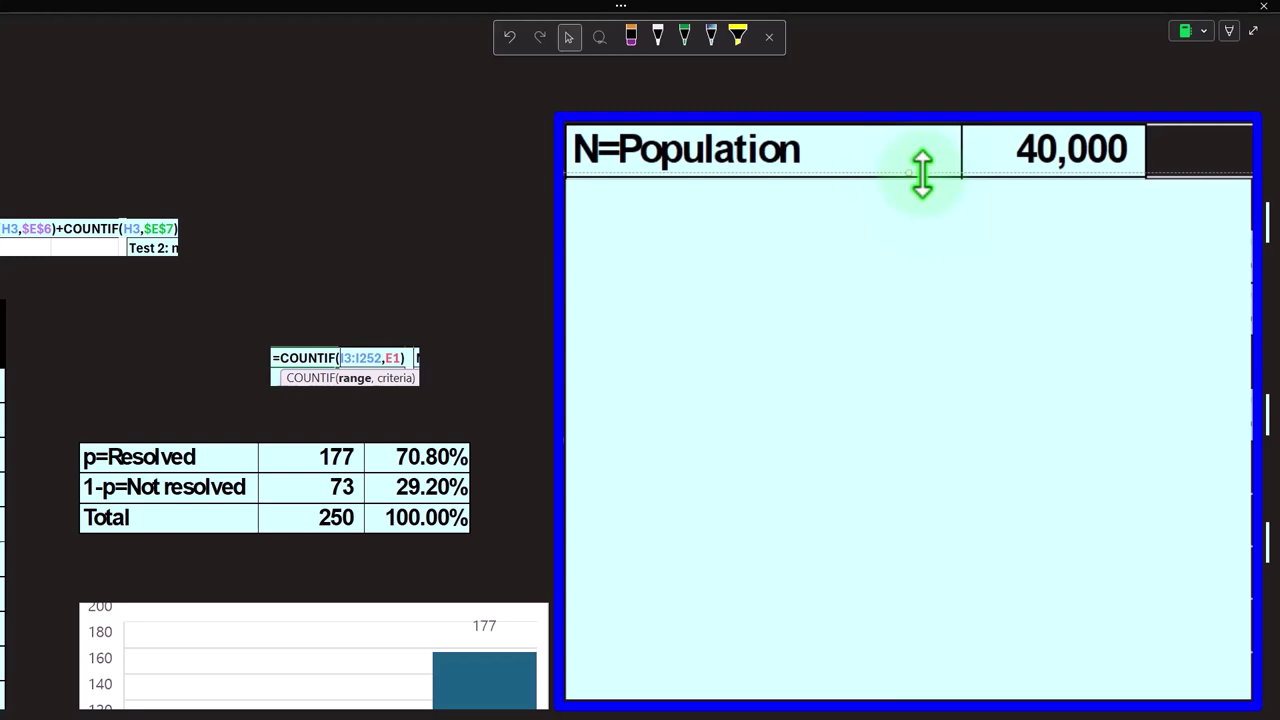
{"action": "left_click", "coordinate": [949, 180]}
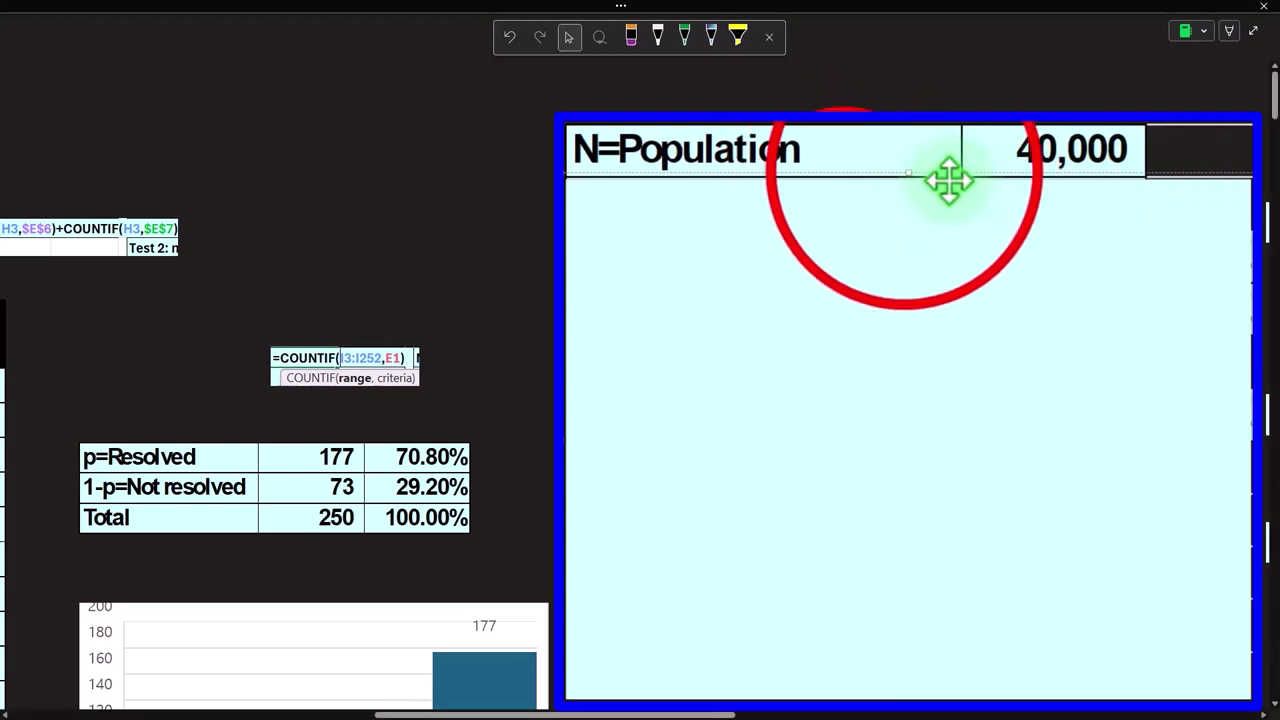
{"action": "left_click_drag", "start_coordinate": [900, 171], "coordinate": [905, 176]}
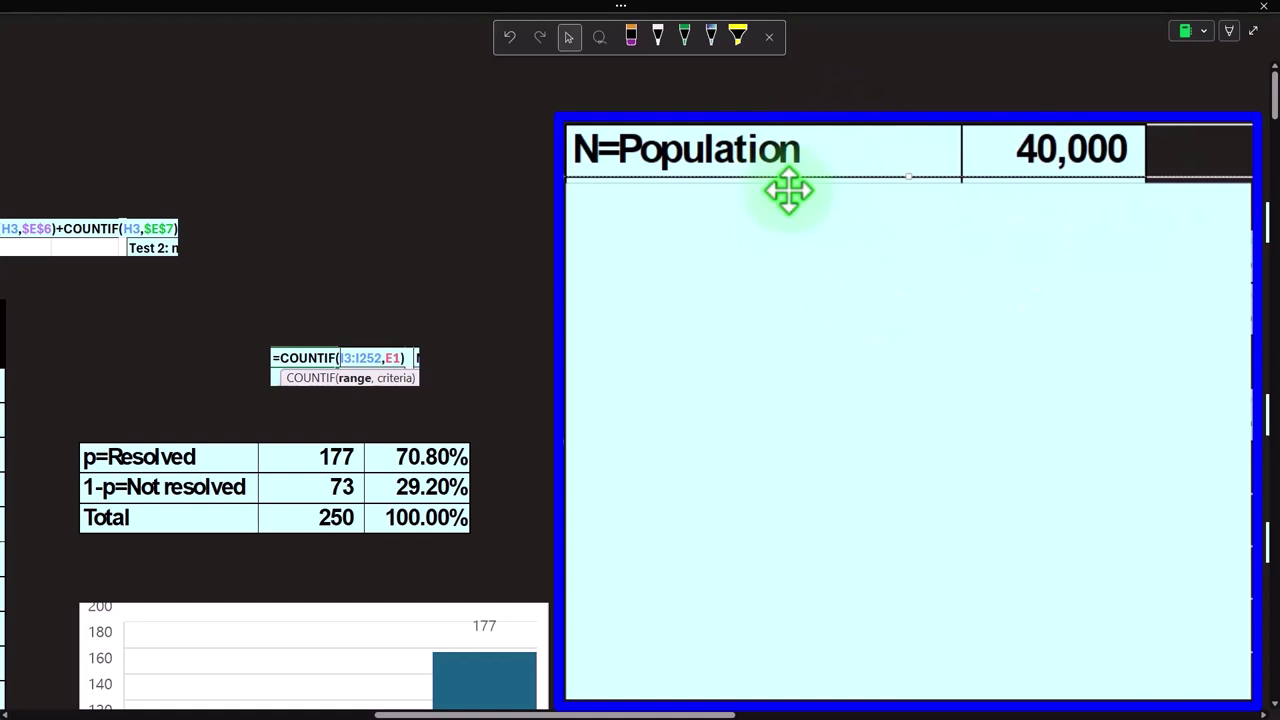
{"action": "left_click", "coordinate": [908, 190]}
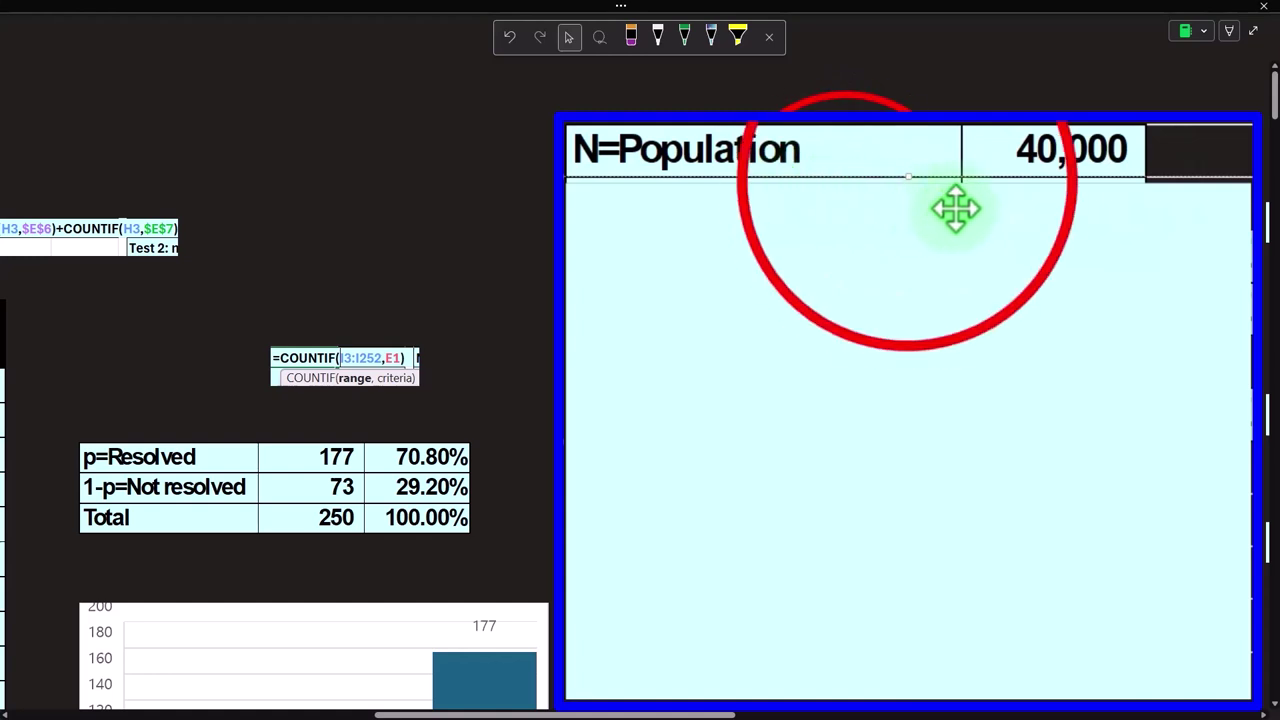
{"action": "left_click_drag", "start_coordinate": [908, 187], "coordinate": [906, 216]}
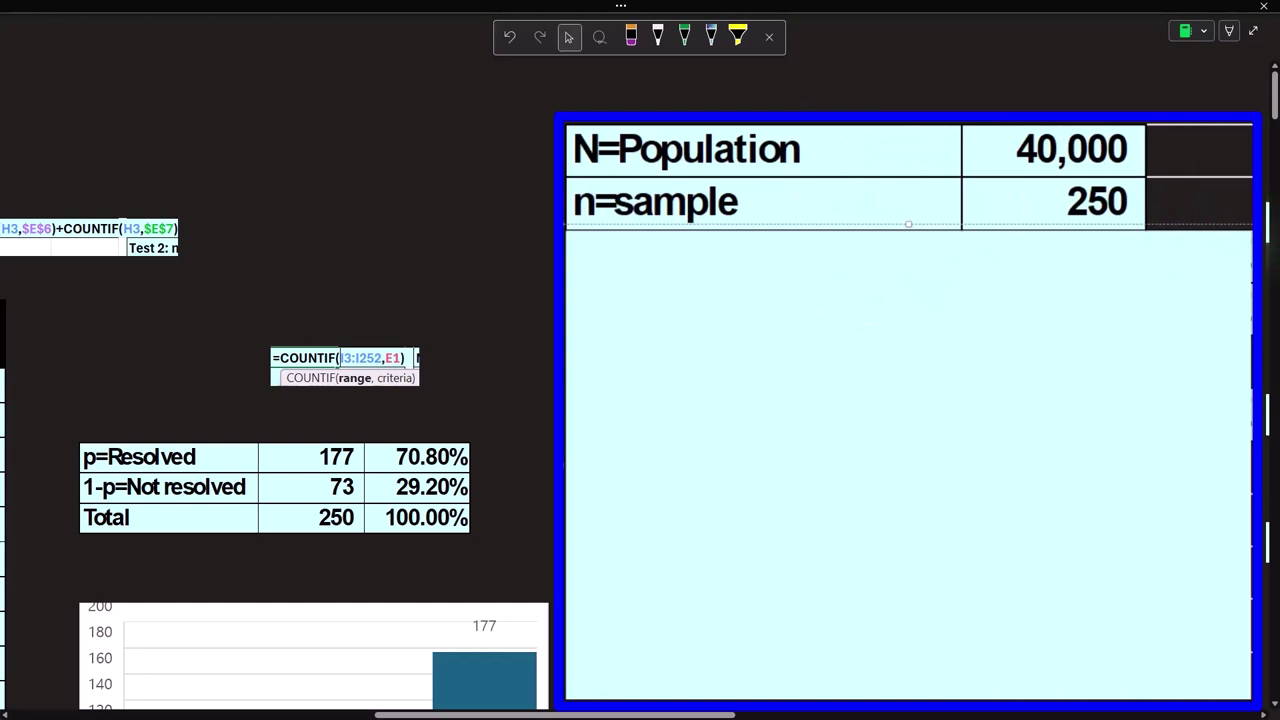
{"action": "left_click", "coordinate": [1129, 209]}
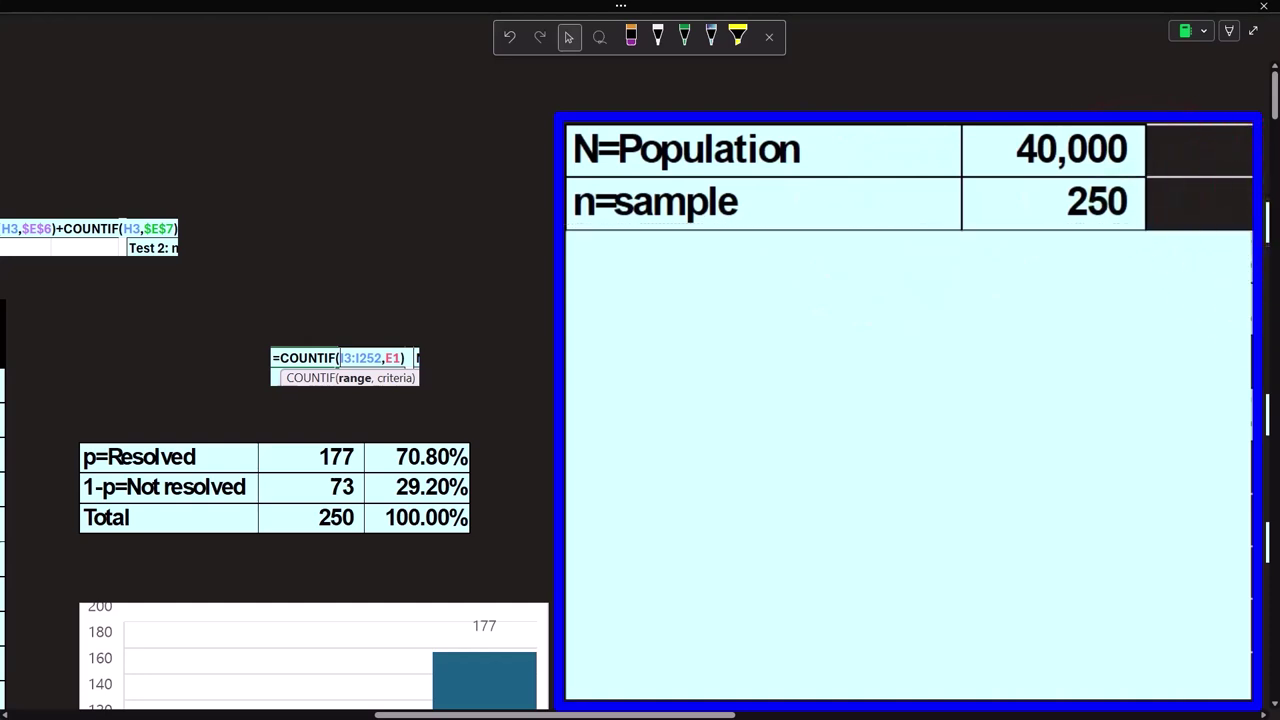
{"action": "left_click", "coordinate": [1058, 333]}
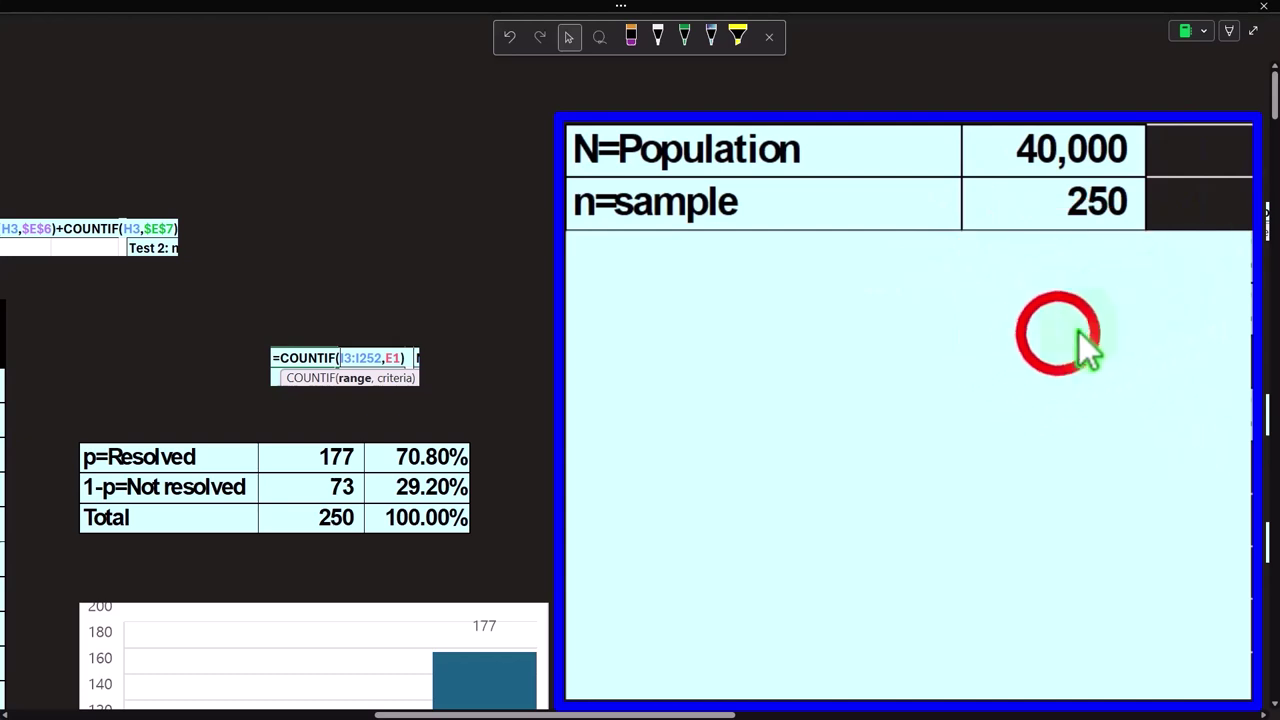
Reveal the Test 1 n*p>=5 row and verify 250 × 0.708 = 177 in Calculator.
{"action": "left_click", "coordinate": [908, 229]}
{"action": "left_click_drag", "start_coordinate": [917, 232], "coordinate": [904, 288]}
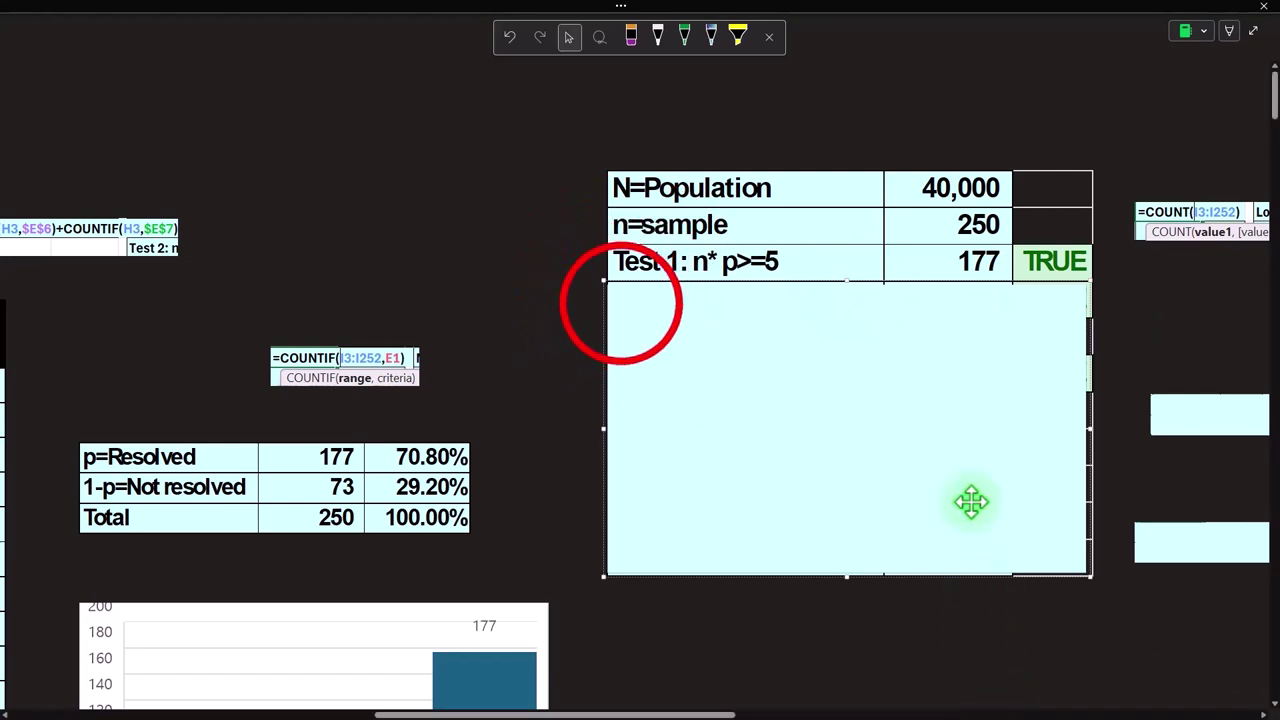
{"action": "scroll", "coordinate": [549, 393], "scroll_direction": "down", "scroll_amount": 3}
{"action": "scroll", "coordinate": [700, 528], "scroll_direction": "up", "scroll_amount": 4}
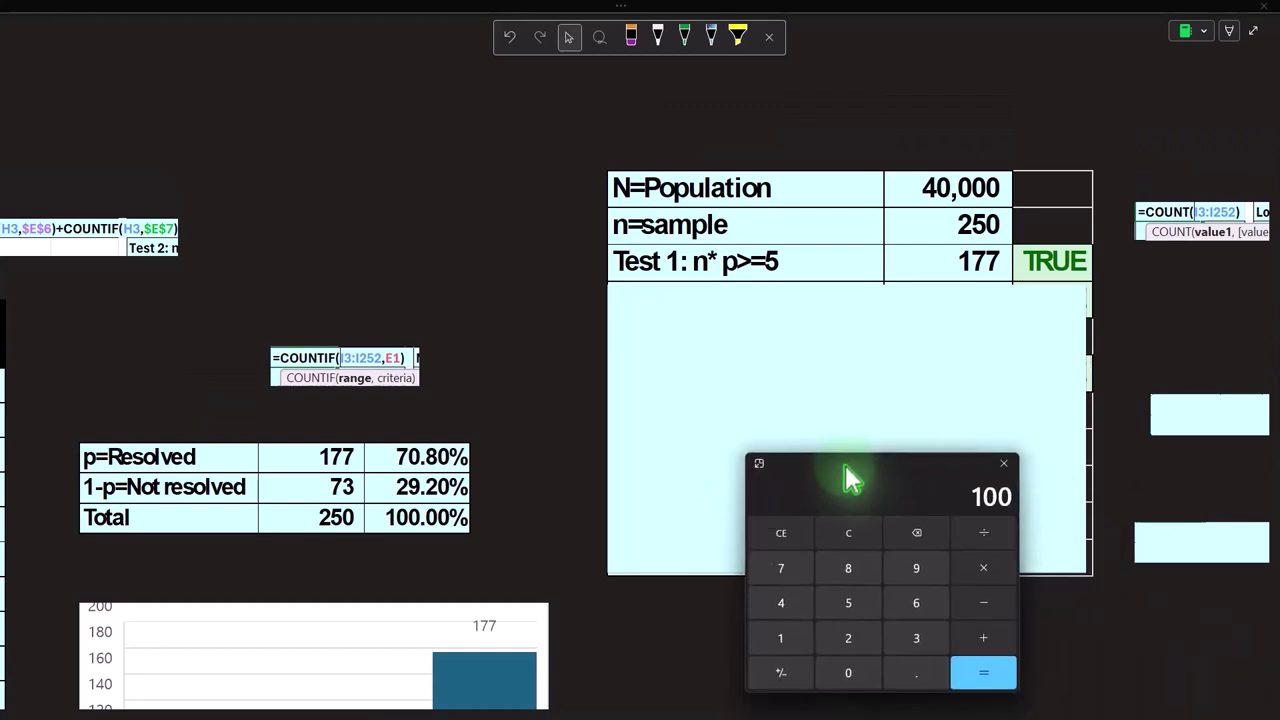
{"action": "left_click_drag", "start_coordinate": [851, 468], "coordinate": [813, 436]}
{"action": "left_click", "coordinate": [818, 492]}
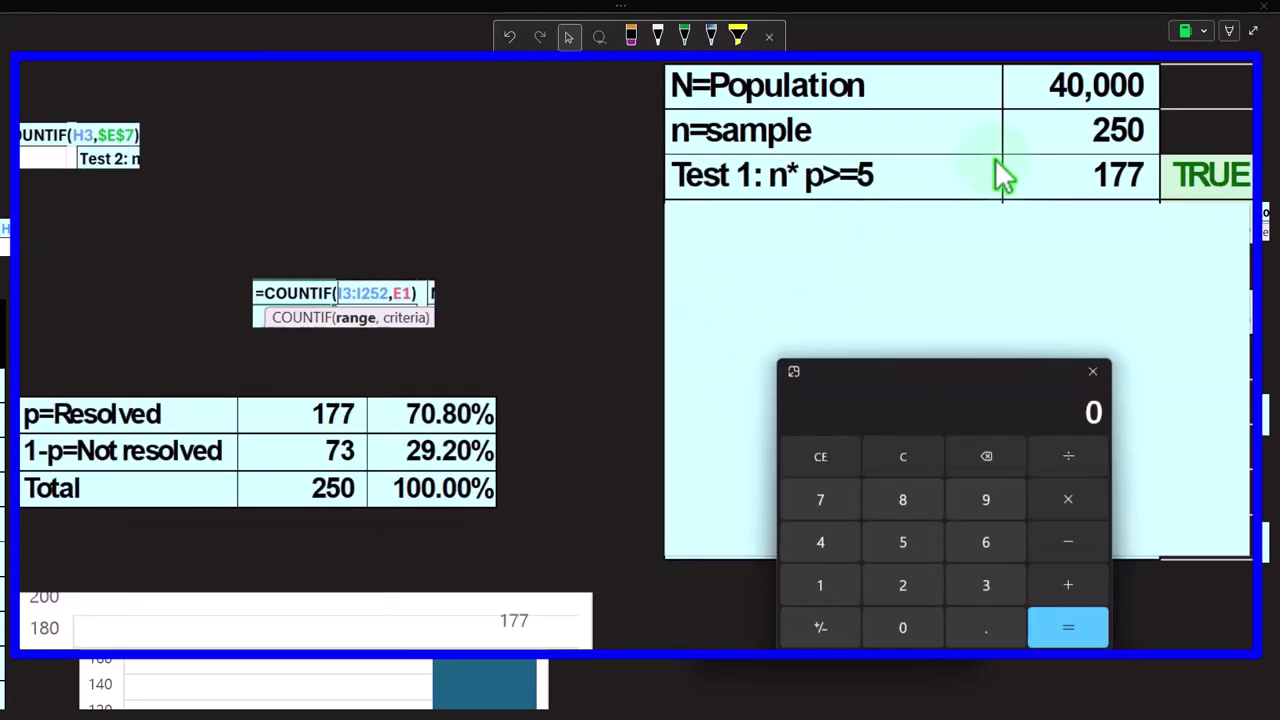
{"action": "type", "text": "250"}
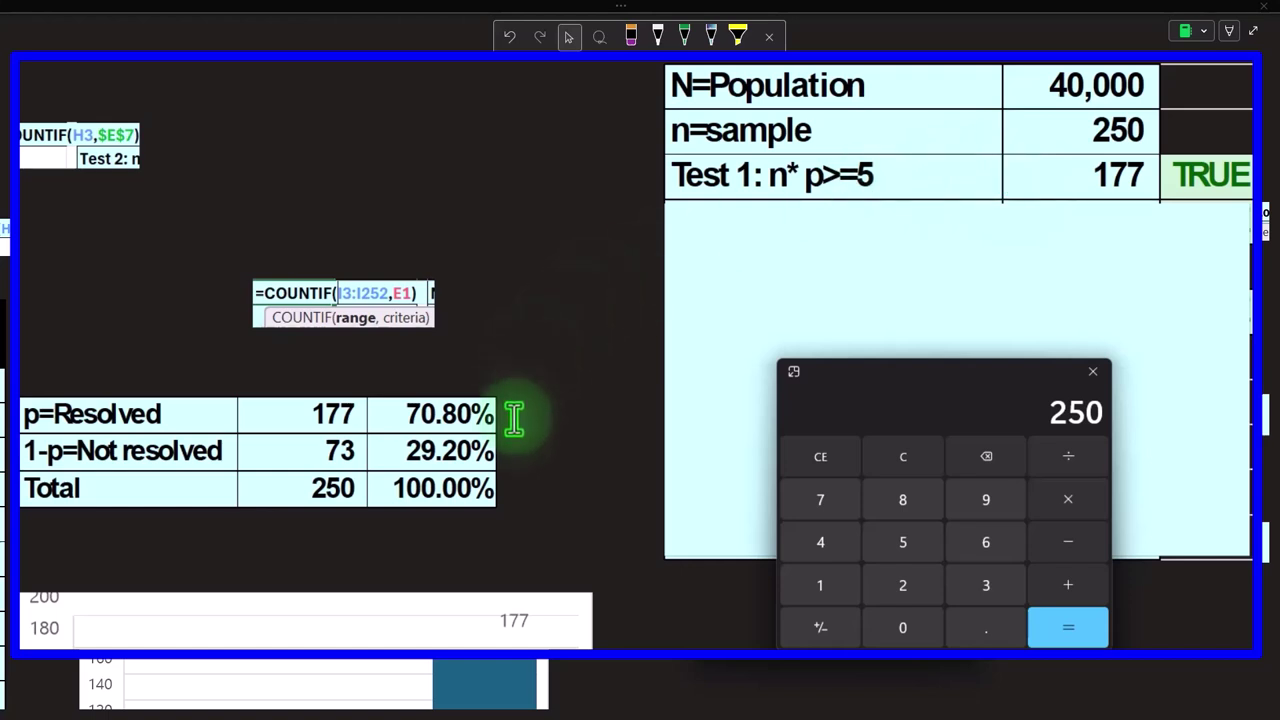
{"action": "type", "text": "*0.708"}
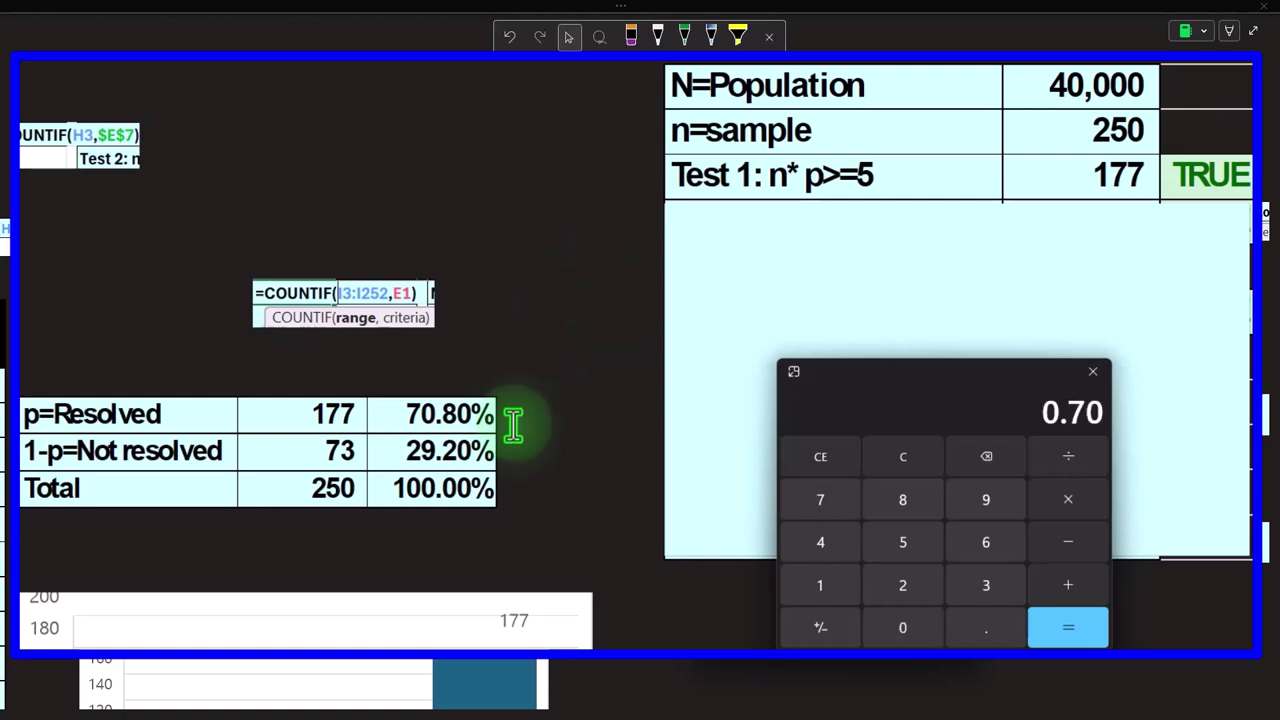
{"action": "key", "text": "Return"}
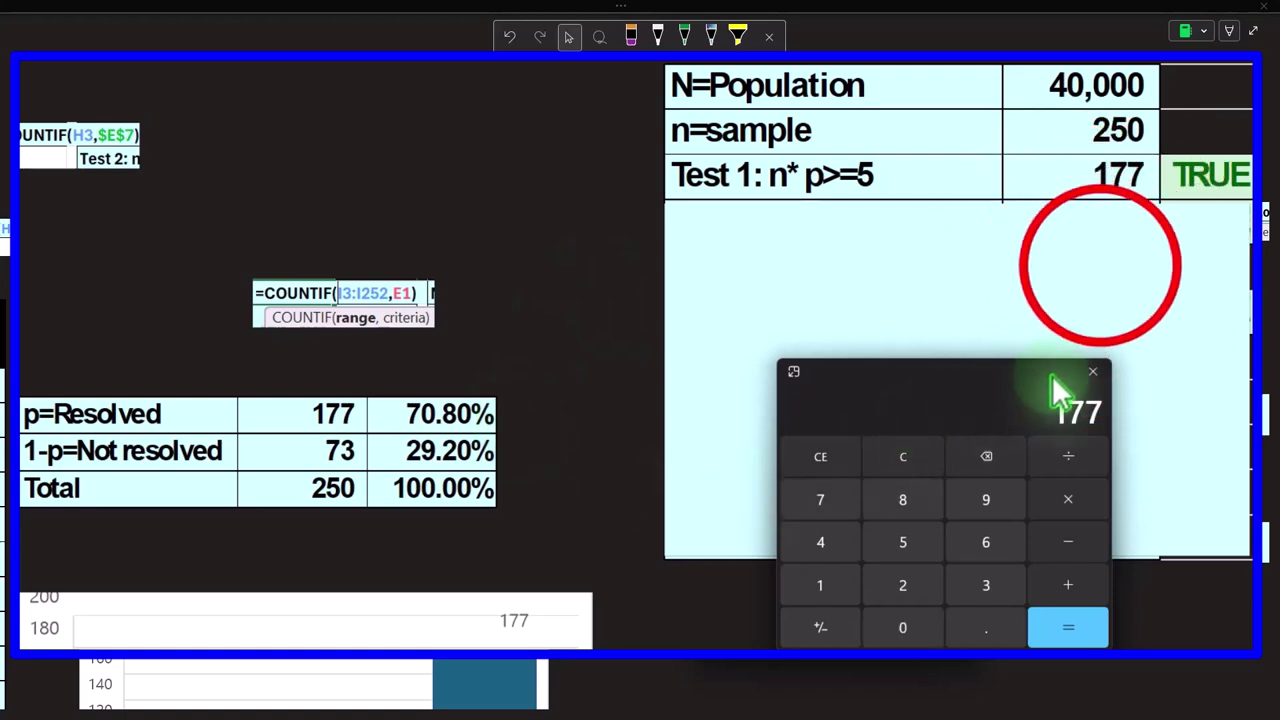
Reveal the Test 2 n*(1-p)>=5 row, check 250 × 0.292 = 73, and close Calculator.
{"action": "left_click", "coordinate": [1100, 265]}
{"action": "left_click", "coordinate": [963, 206]}
{"action": "left_click_drag", "start_coordinate": [953, 202], "coordinate": [946, 241]}
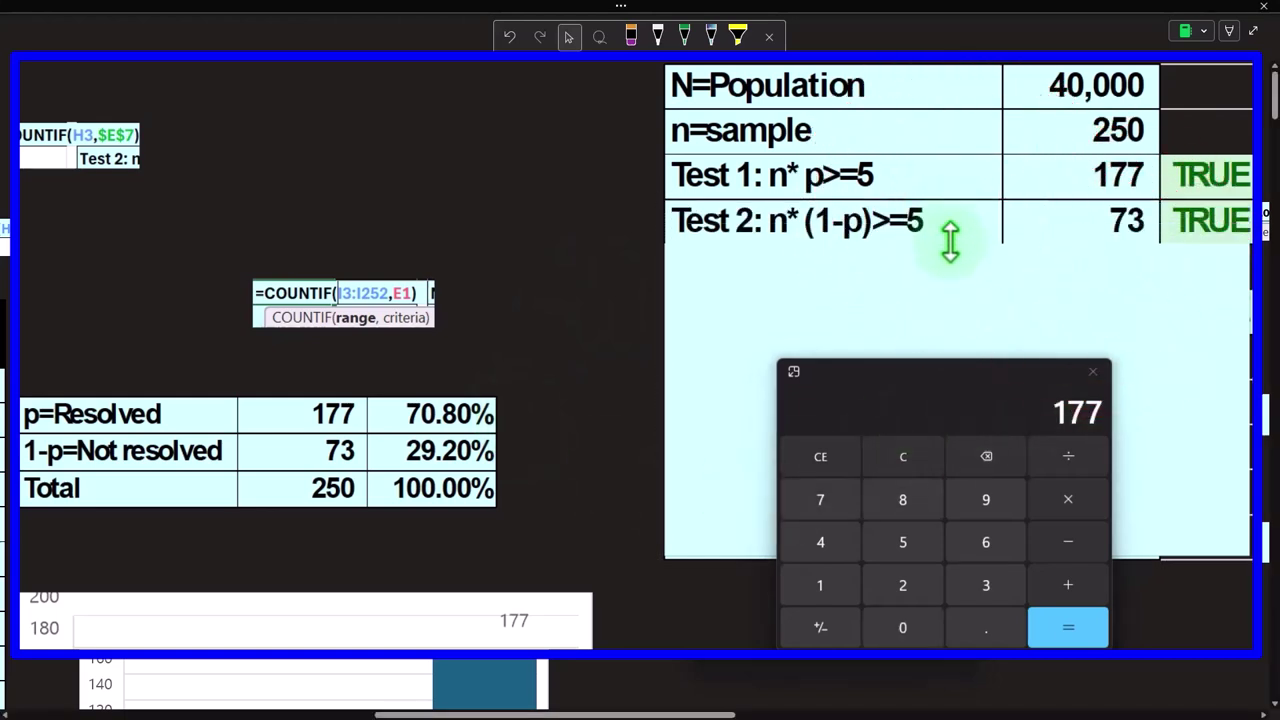
{"action": "left_click", "coordinate": [910, 465]}
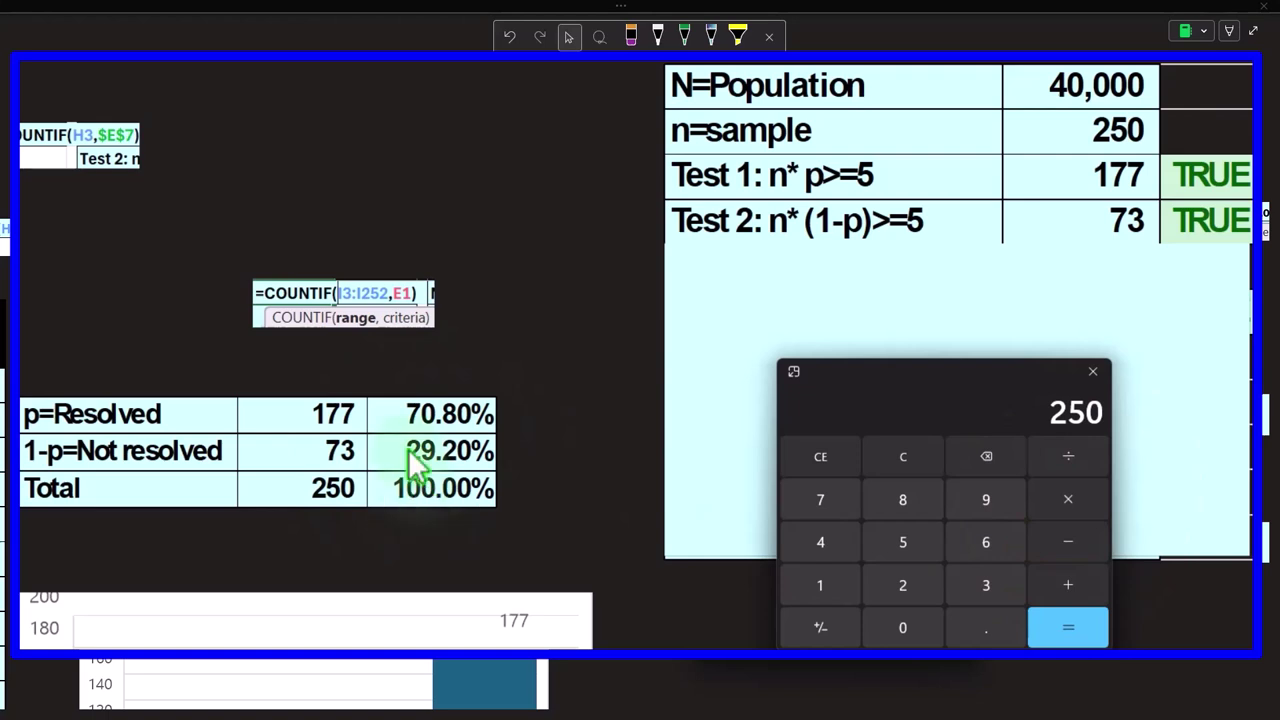
{"action": "type", "text": "92"}
{"action": "key", "text": "Return"}
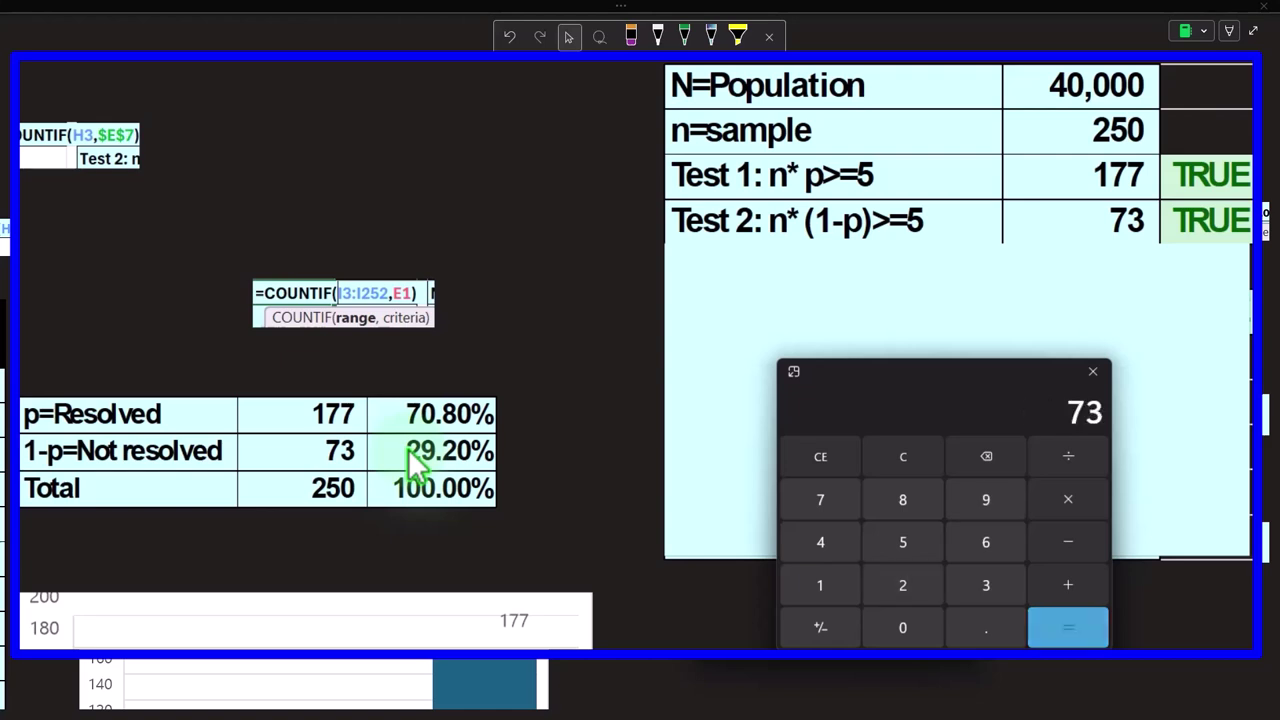
{"action": "left_click", "coordinate": [955, 372]}
{"action": "key", "text": "alt+F4"}
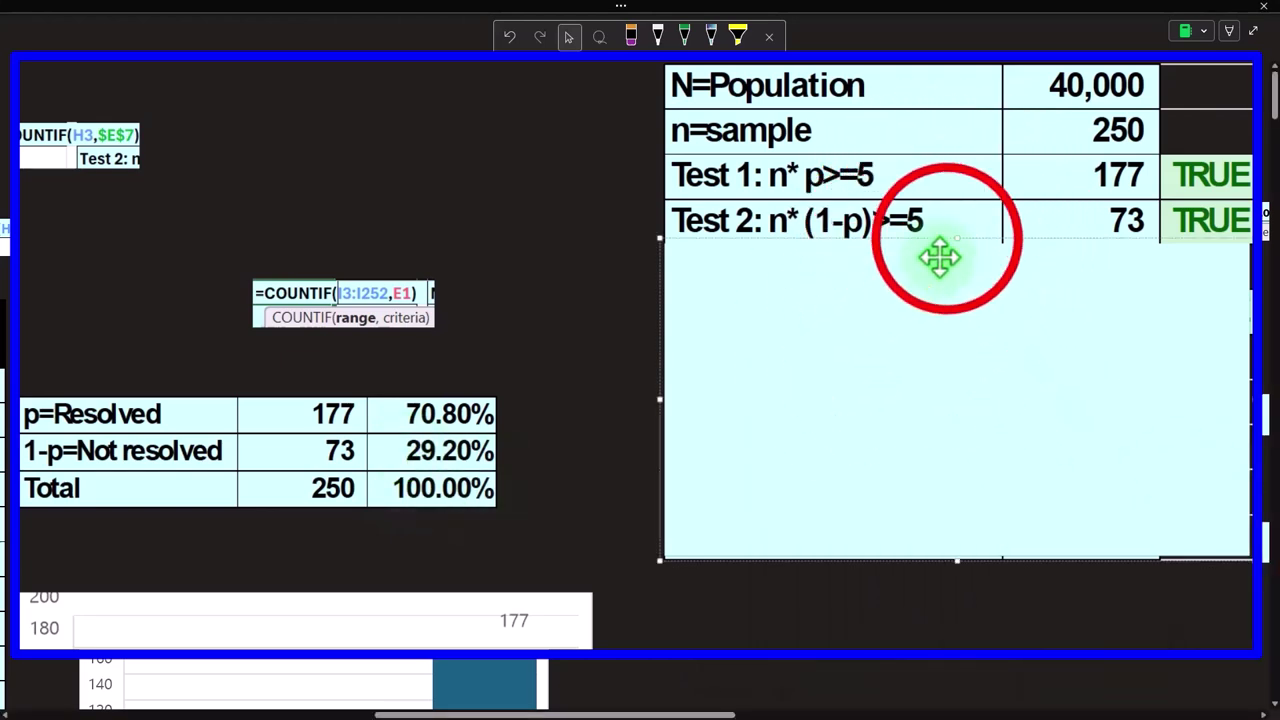
Drag the cover edges down to show Expected (Pbar) 70.80% and n/N test 0.625% TRUE.
{"action": "left_click_drag", "start_coordinate": [950, 255], "coordinate": [952, 288]}
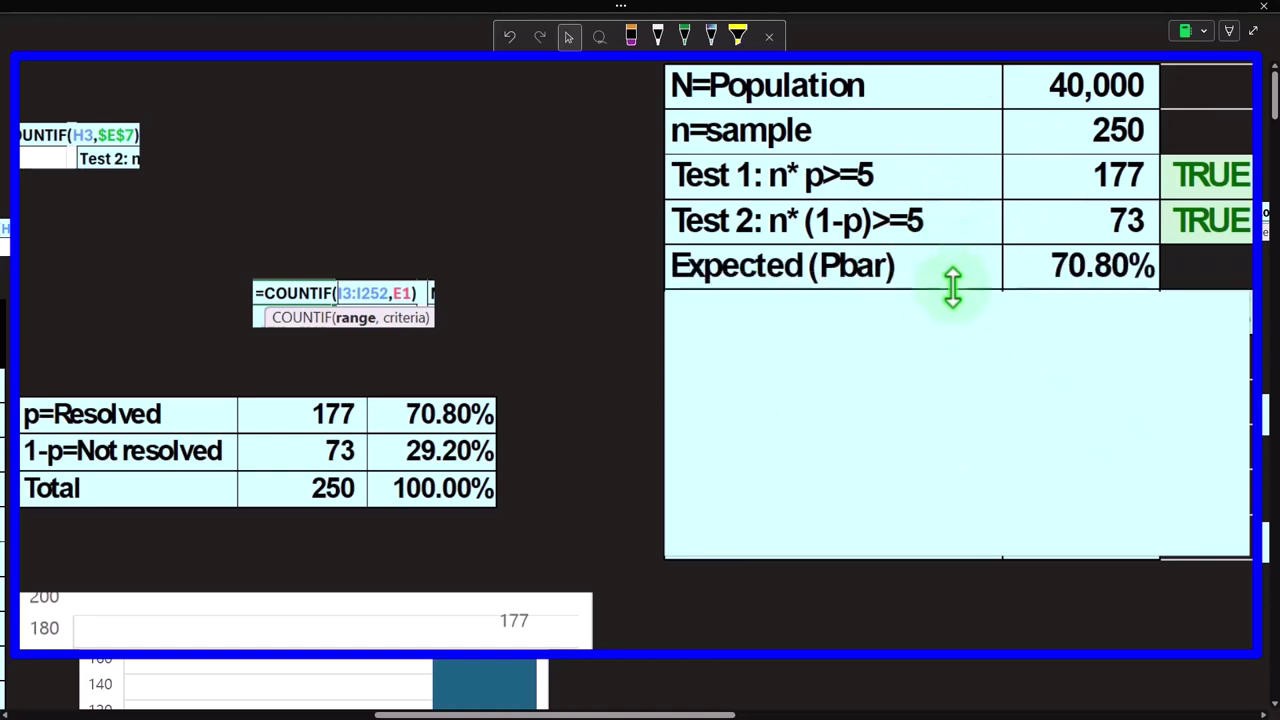
{"action": "left_click", "coordinate": [952, 288]}
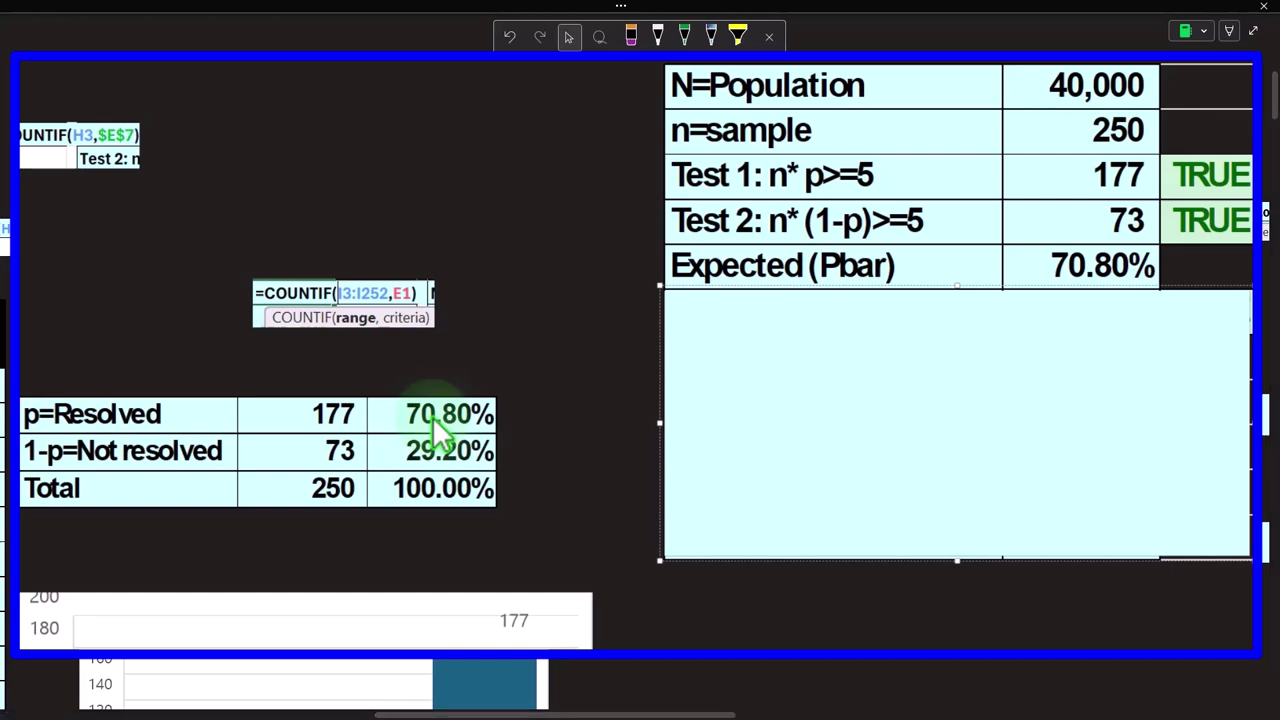
{"action": "left_click", "coordinate": [1066, 380]}
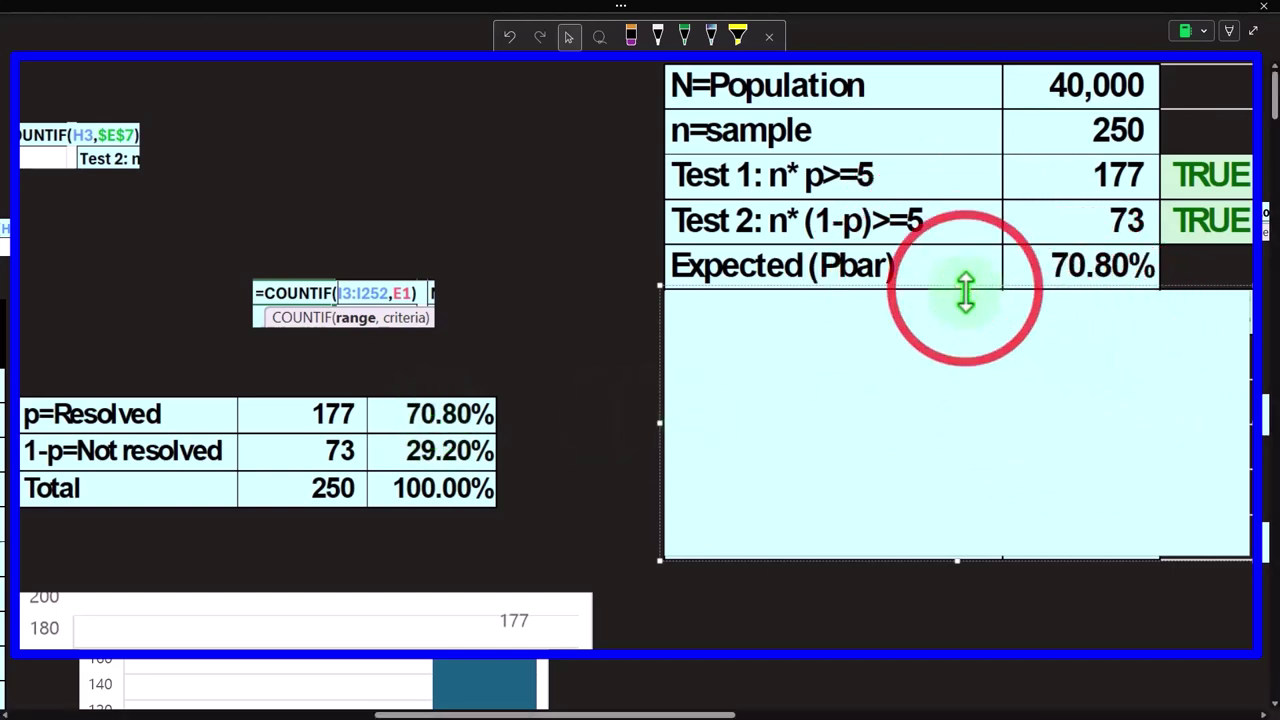
{"action": "left_click_drag", "start_coordinate": [966, 291], "coordinate": [964, 333]}
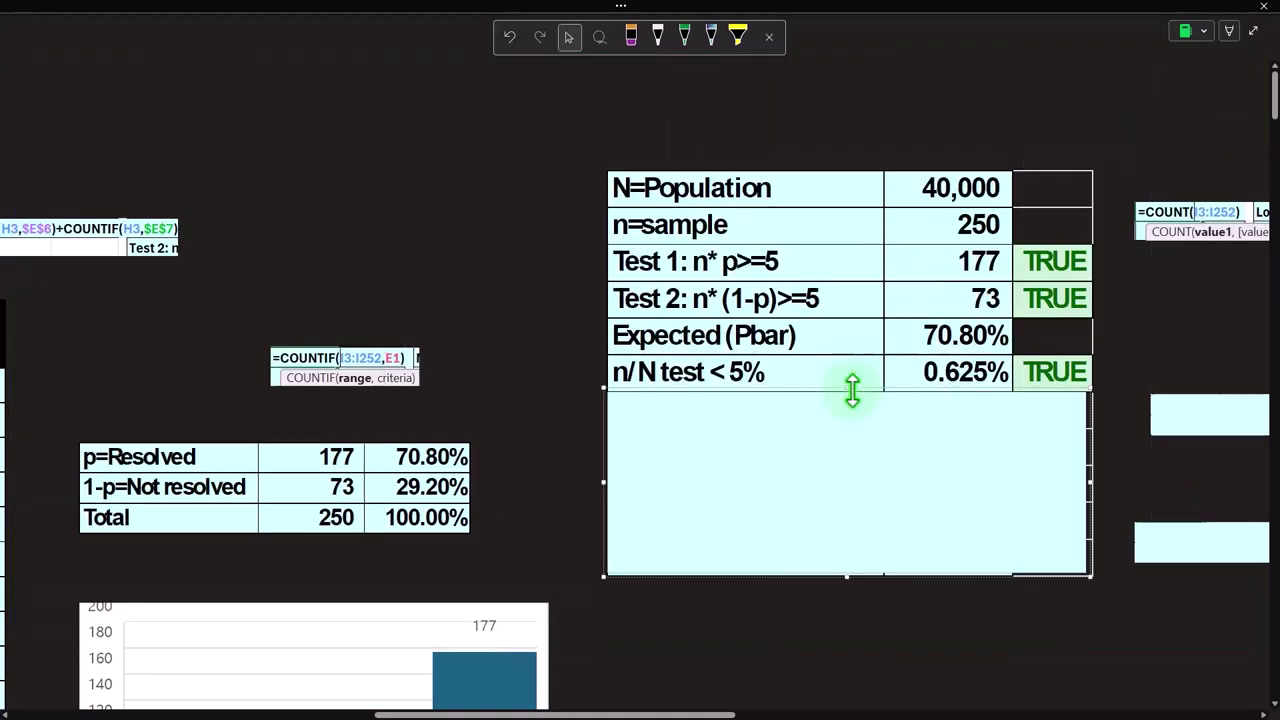
{"action": "left_click_drag", "start_coordinate": [704, 712], "coordinate": [340, 712]}
Compute 250/40000 in Calculator to confirm 0.625%, then move Calculator out of the way.
{"action": "scroll", "coordinate": [350, 638], "scroll_direction": "down", "scroll_amount": 3}
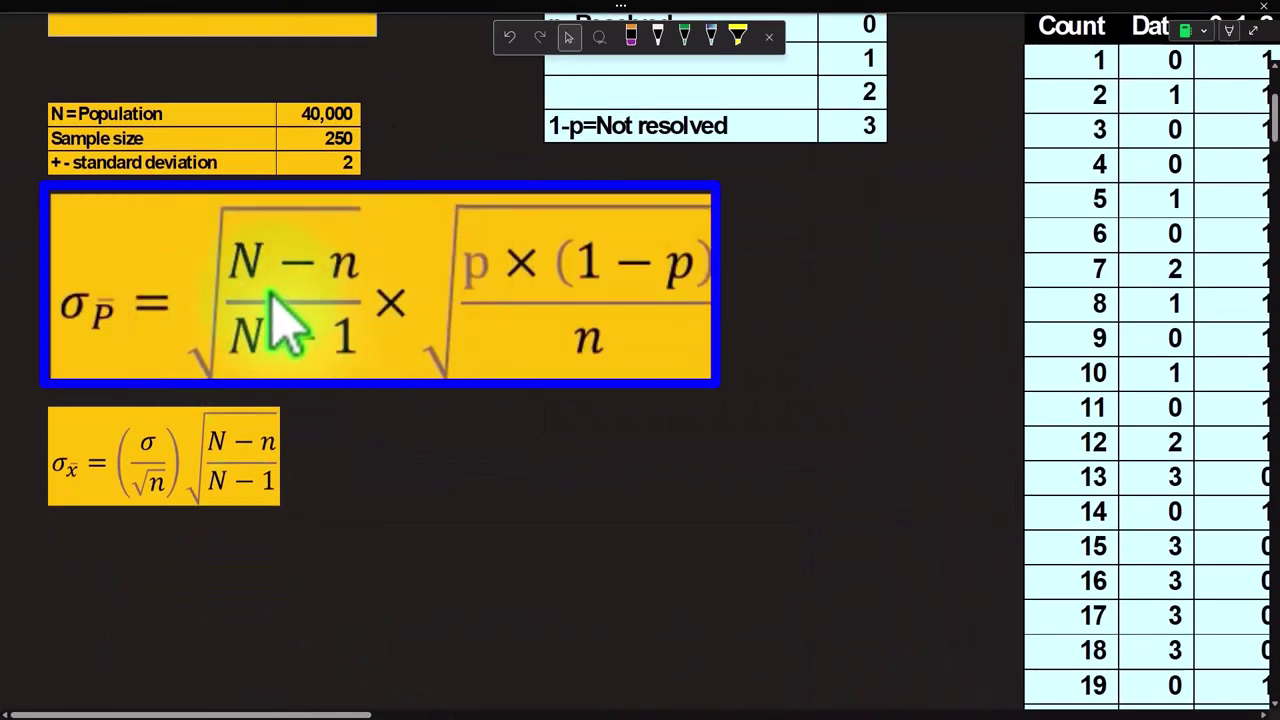
{"action": "left_click_drag", "start_coordinate": [280, 691], "coordinate": [664, 712]}
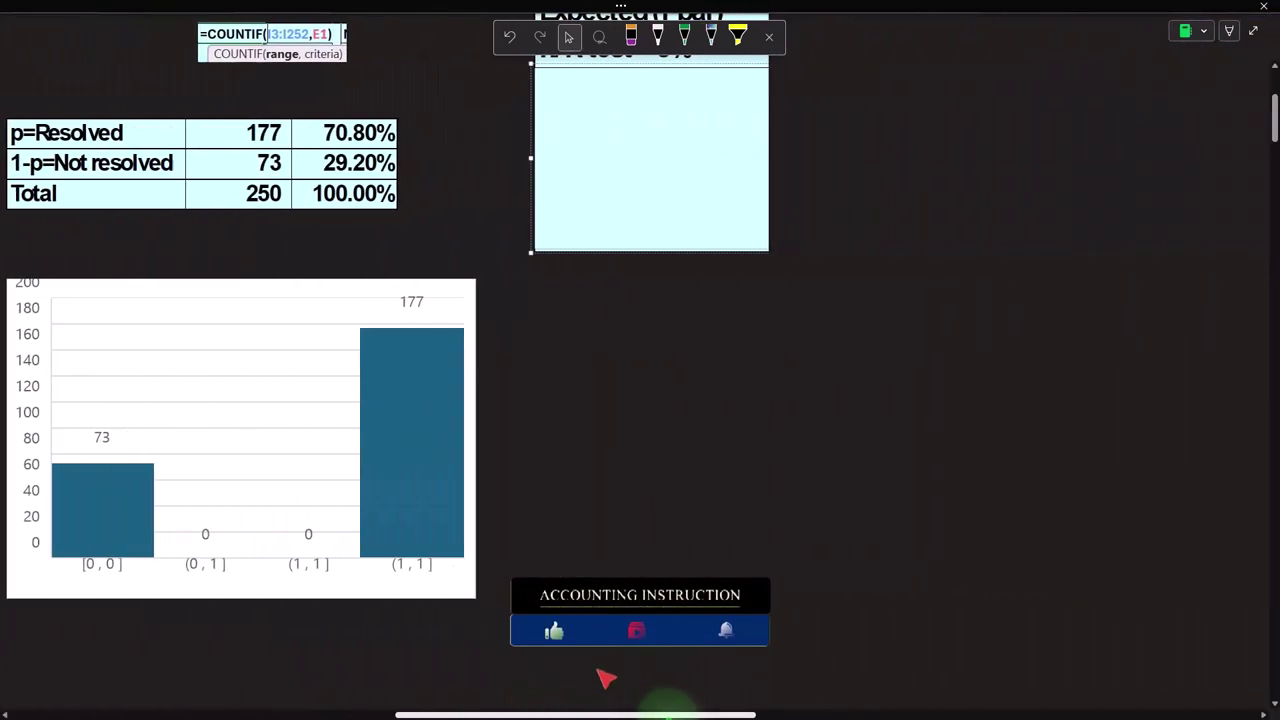
{"action": "scroll", "coordinate": [680, 557], "scroll_direction": "up", "scroll_amount": 5}
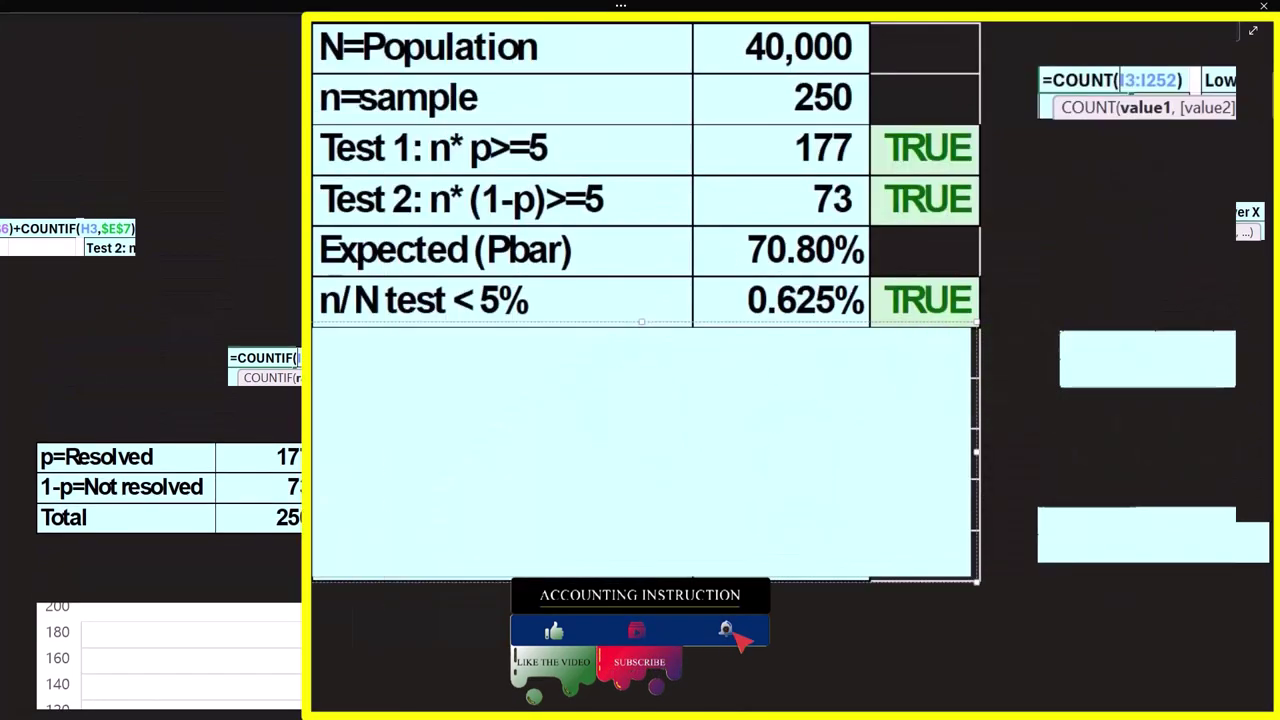
{"action": "left_click", "coordinate": [641, 481]}
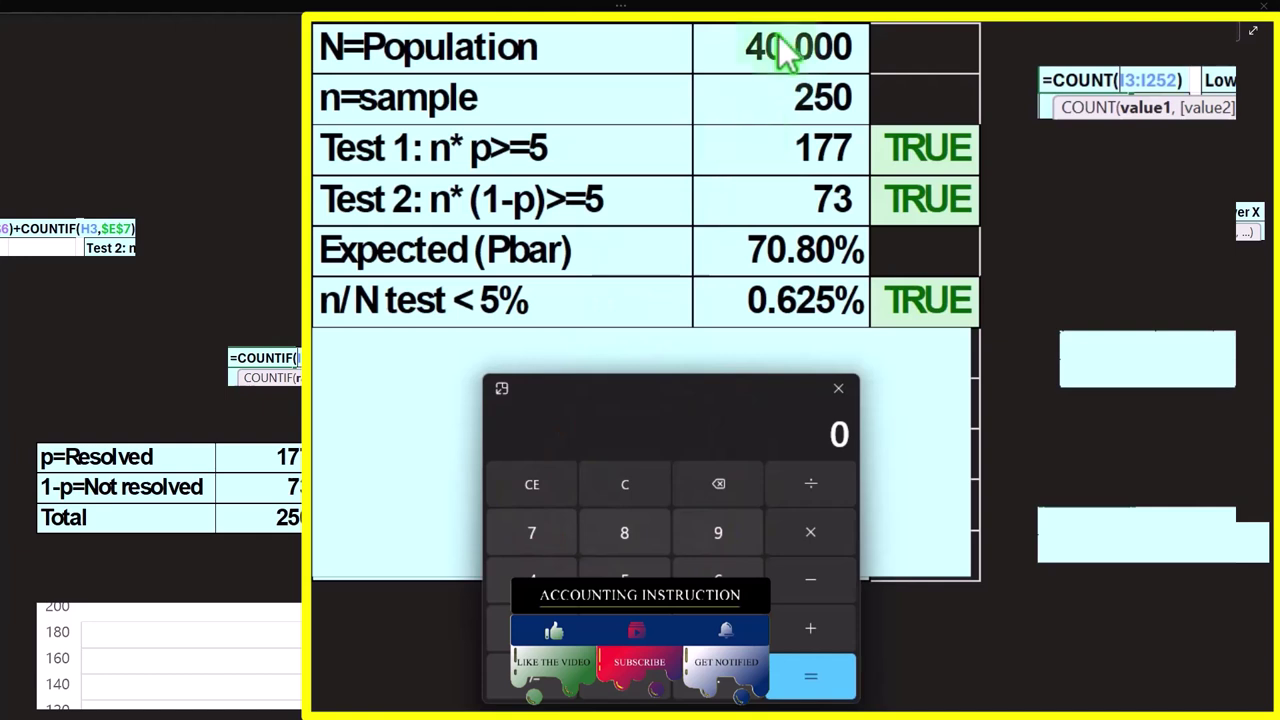
{"action": "type", "text": "250"}
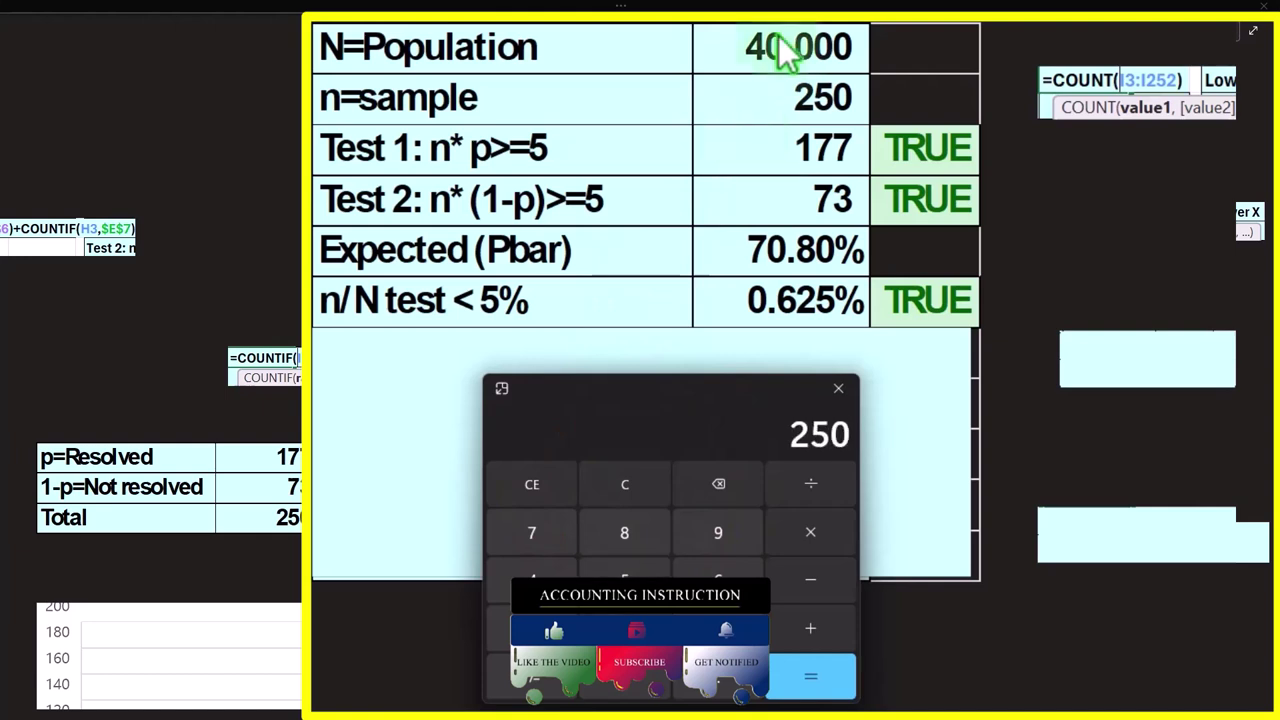
{"action": "type", "text": "/400"}
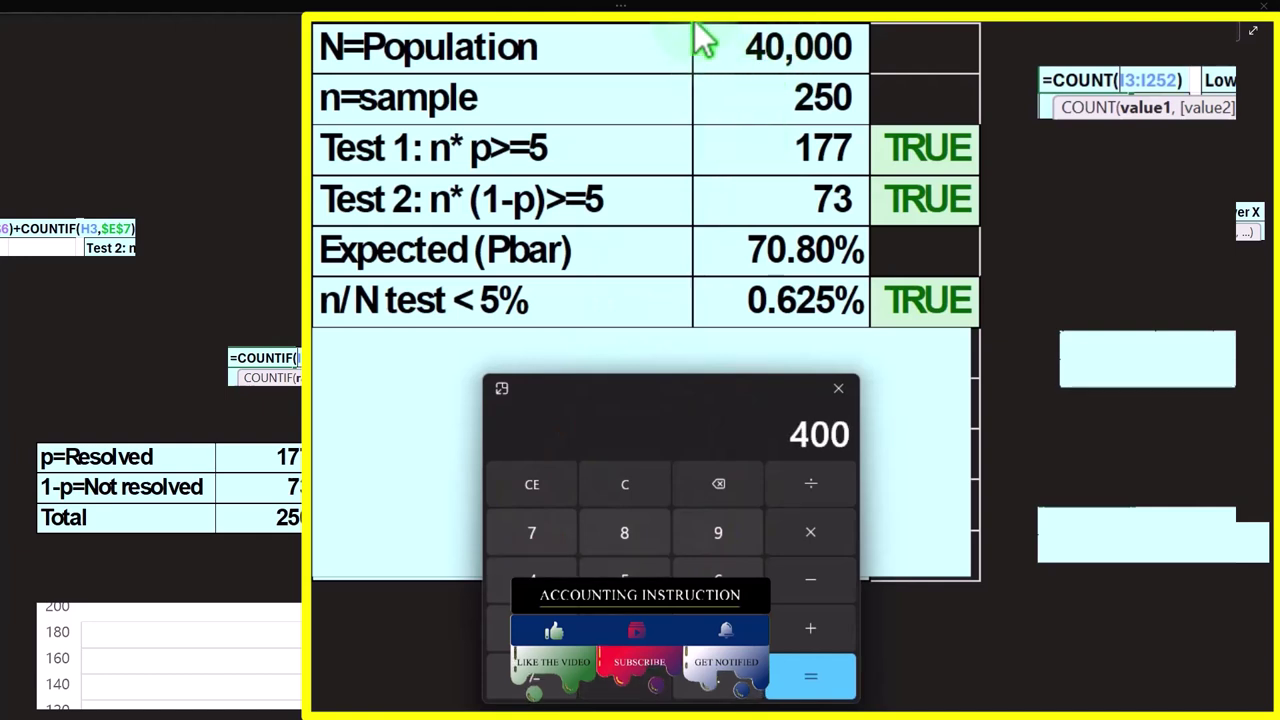
{"action": "type", "text": "000"}
{"action": "key", "text": "Return"}
{"action": "left_click", "coordinate": [735, 440]}
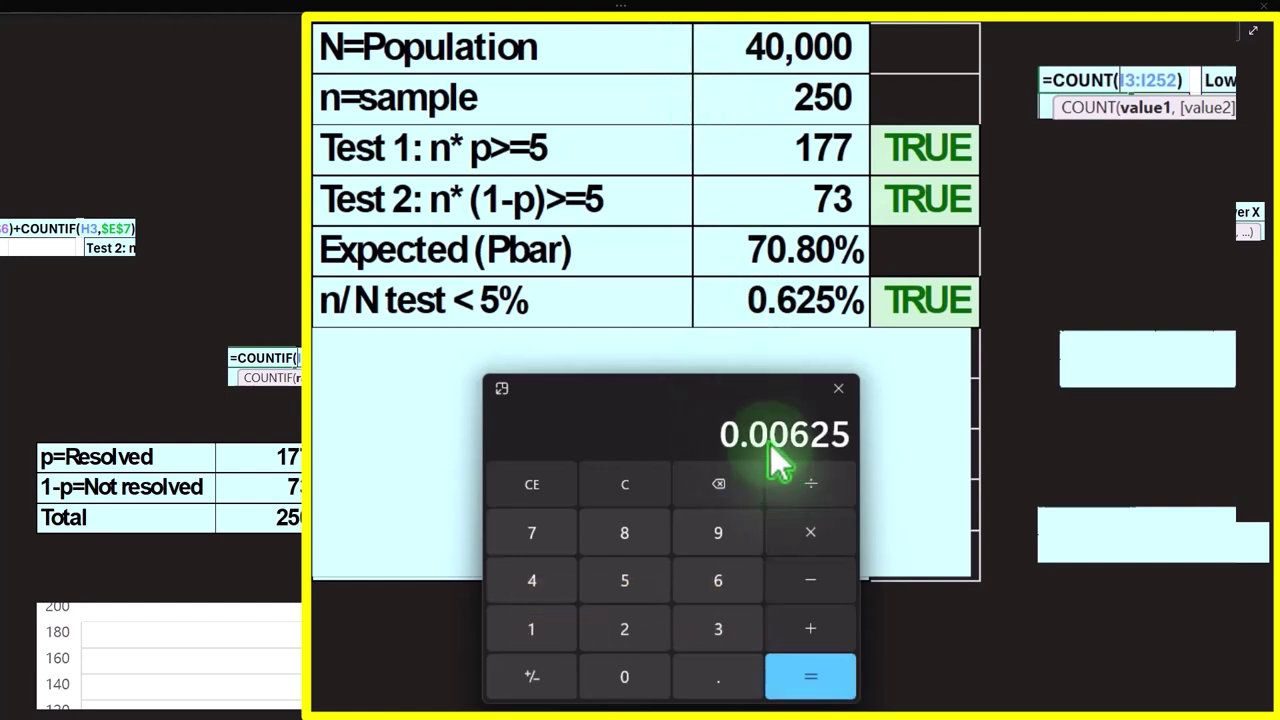
{"action": "left_click_drag", "start_coordinate": [705, 392], "coordinate": [1279, 600]}
Uncover the Standard error of Pbar 0.02876 row and delete the box hiding its SQRT formula.
{"action": "left_click", "coordinate": [614, 457]}
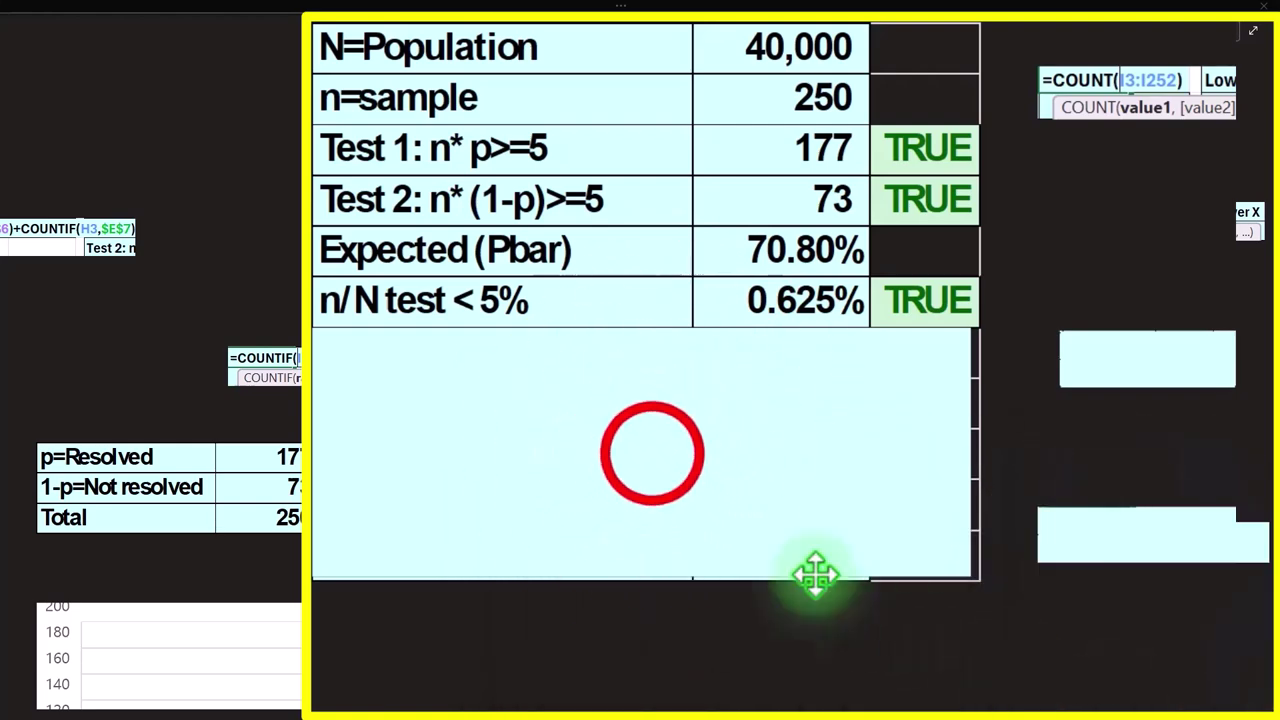
{"action": "left_click", "coordinate": [640, 434]}
{"action": "left_click_drag", "start_coordinate": [645, 322], "coordinate": [634, 379]}
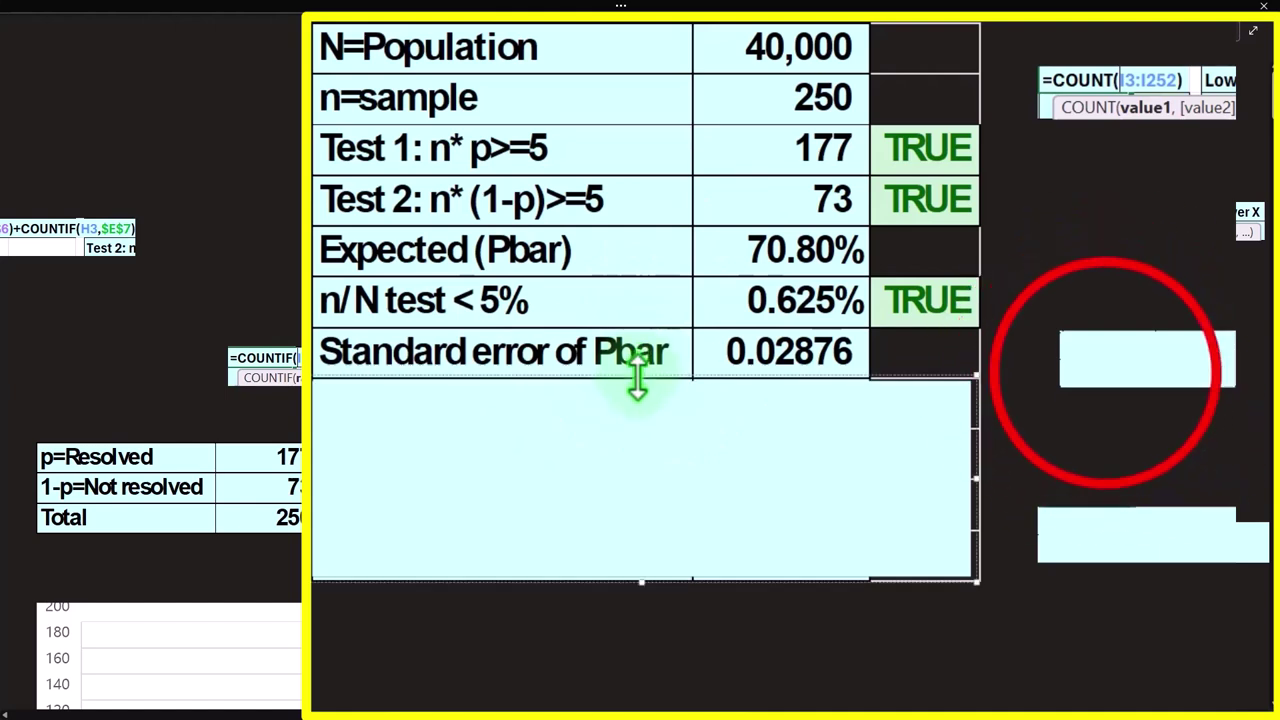
{"action": "left_click", "coordinate": [1106, 375]}
{"action": "key", "text": "Delete"}
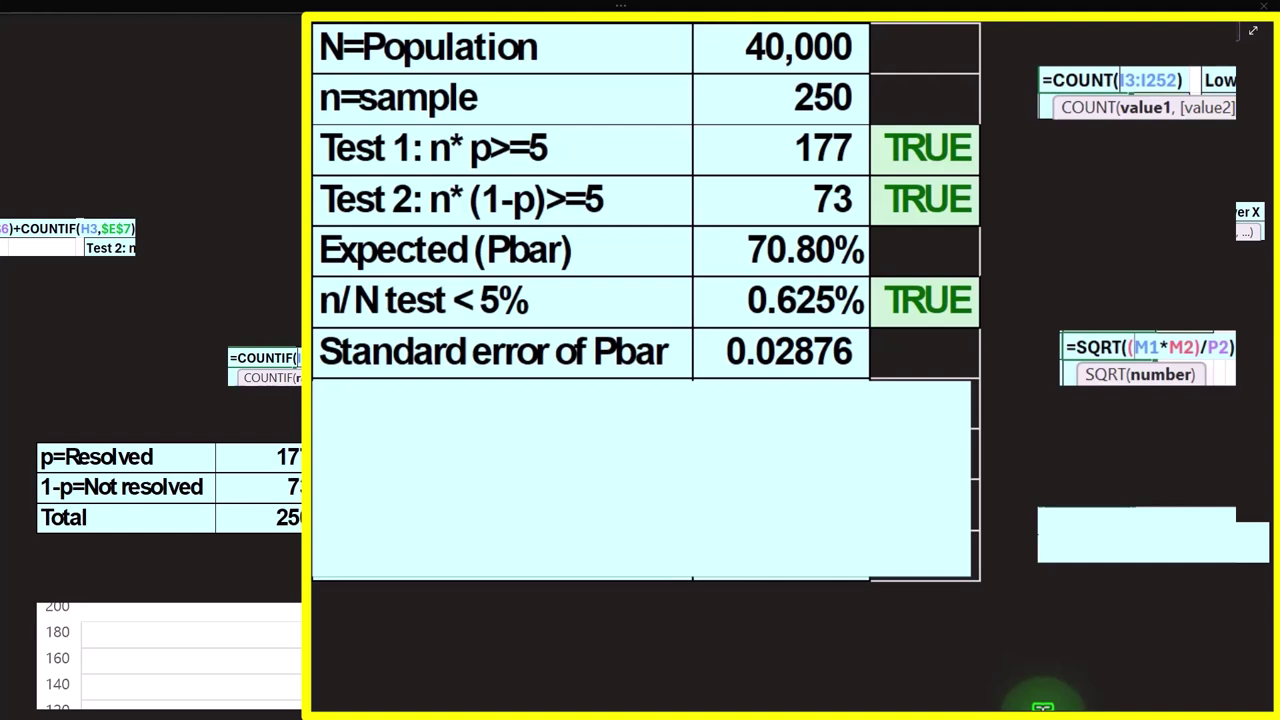
{"action": "left_click", "coordinate": [1043, 708]}
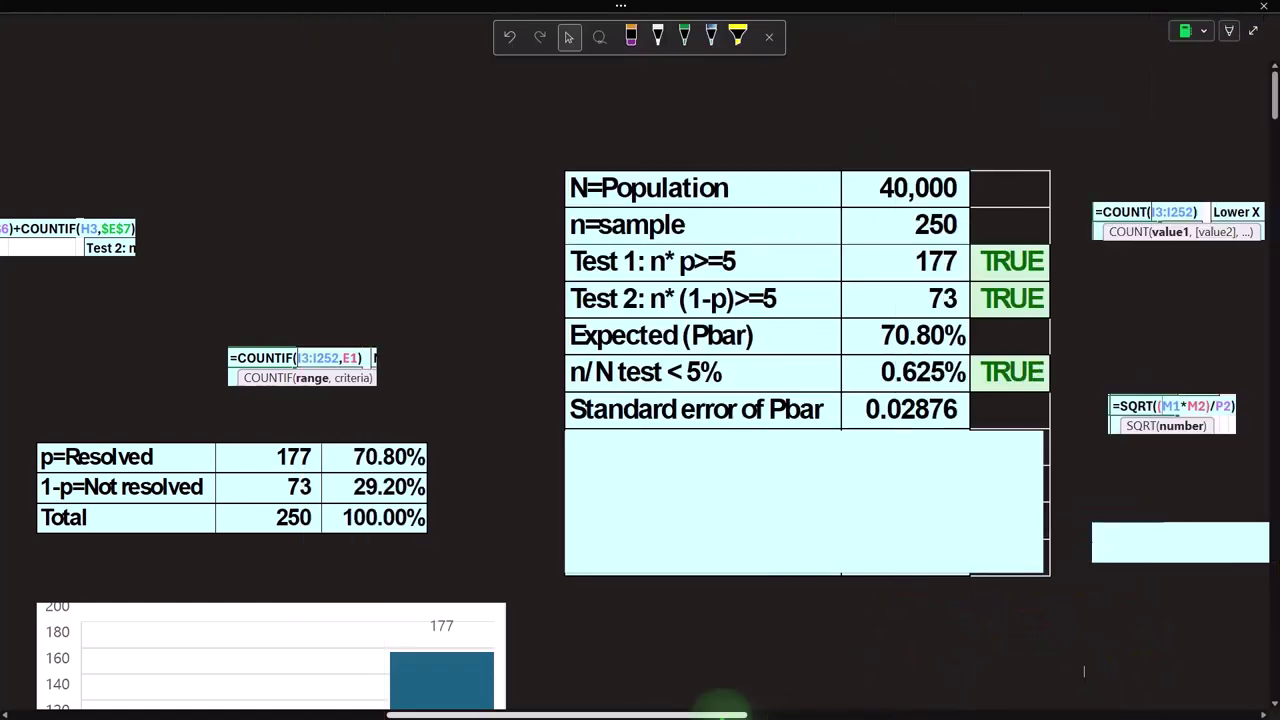
{"action": "left_click_drag", "start_coordinate": [720, 716], "coordinate": [330, 714]}
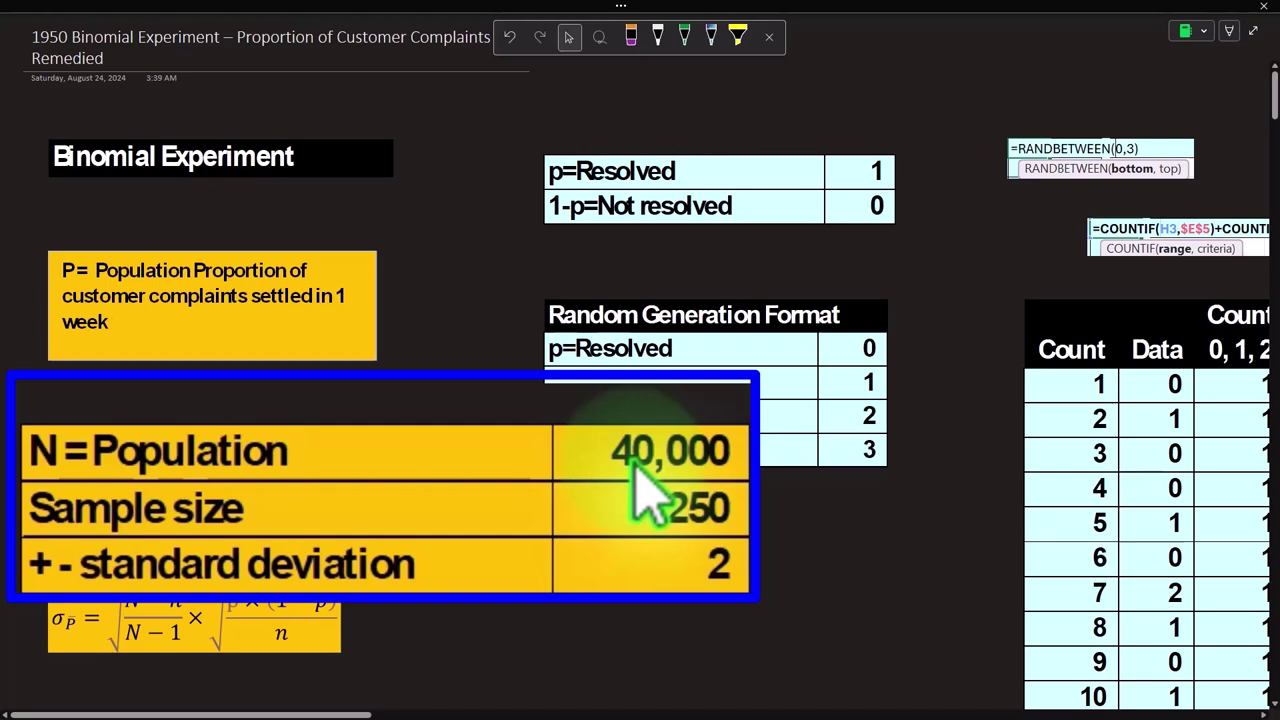
{"action": "left_click_drag", "start_coordinate": [285, 714], "coordinate": [510, 714]}
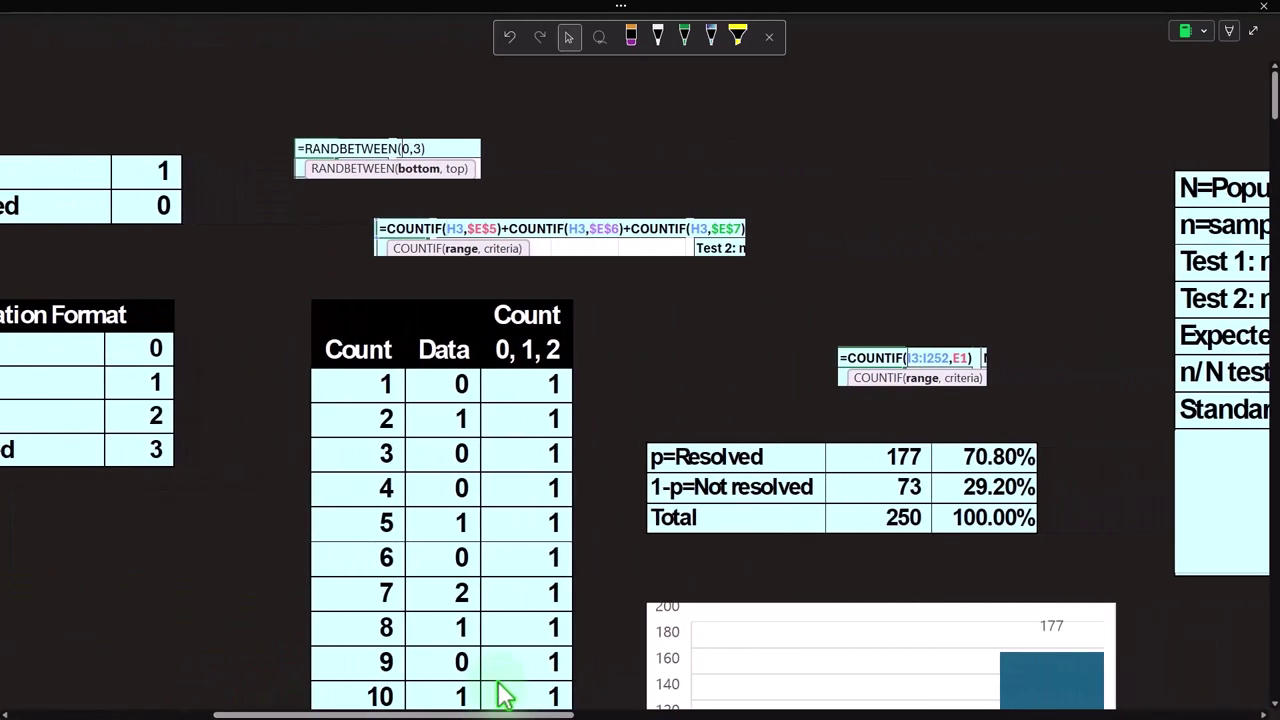
{"action": "scroll", "coordinate": [548, 690], "scroll_direction": "down", "scroll_amount": 2}
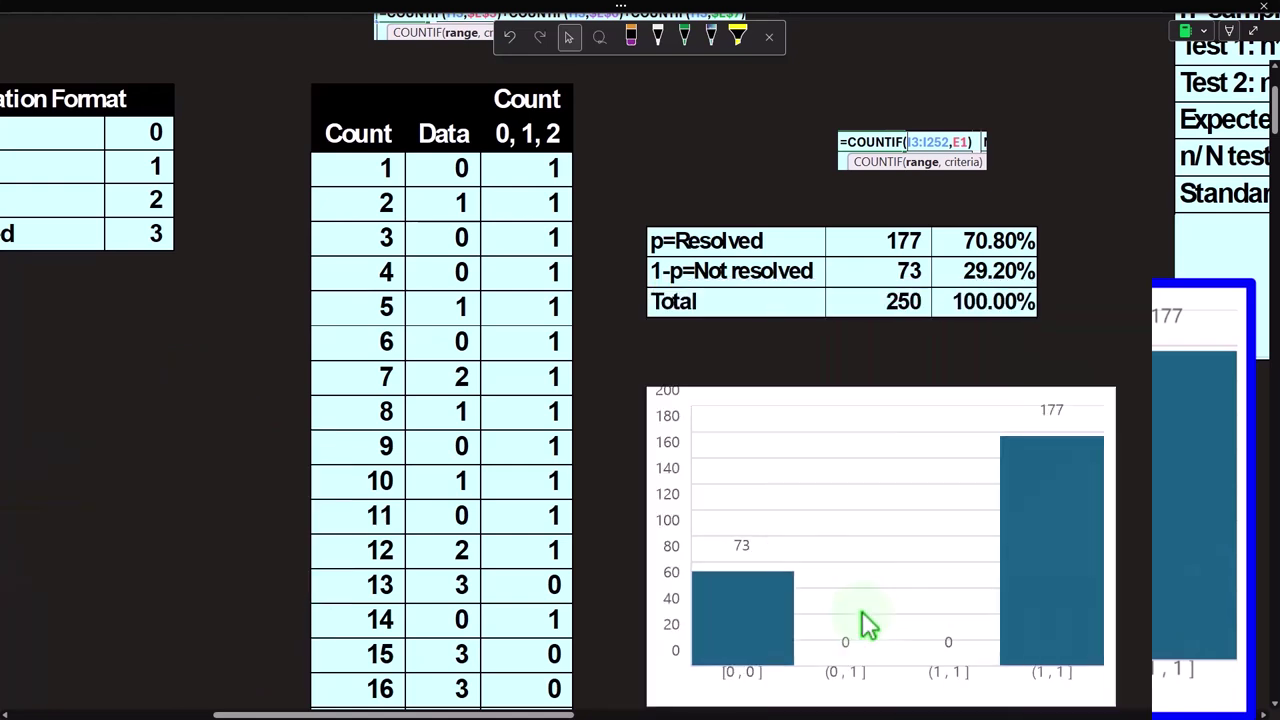
{"action": "scroll", "coordinate": [862, 640], "scroll_direction": "up", "scroll_amount": 2}
{"action": "left_click_drag", "start_coordinate": [537, 714], "coordinate": [697, 712]}
{"action": "scroll", "coordinate": [899, 630], "scroll_direction": "up", "scroll_amount": 1}
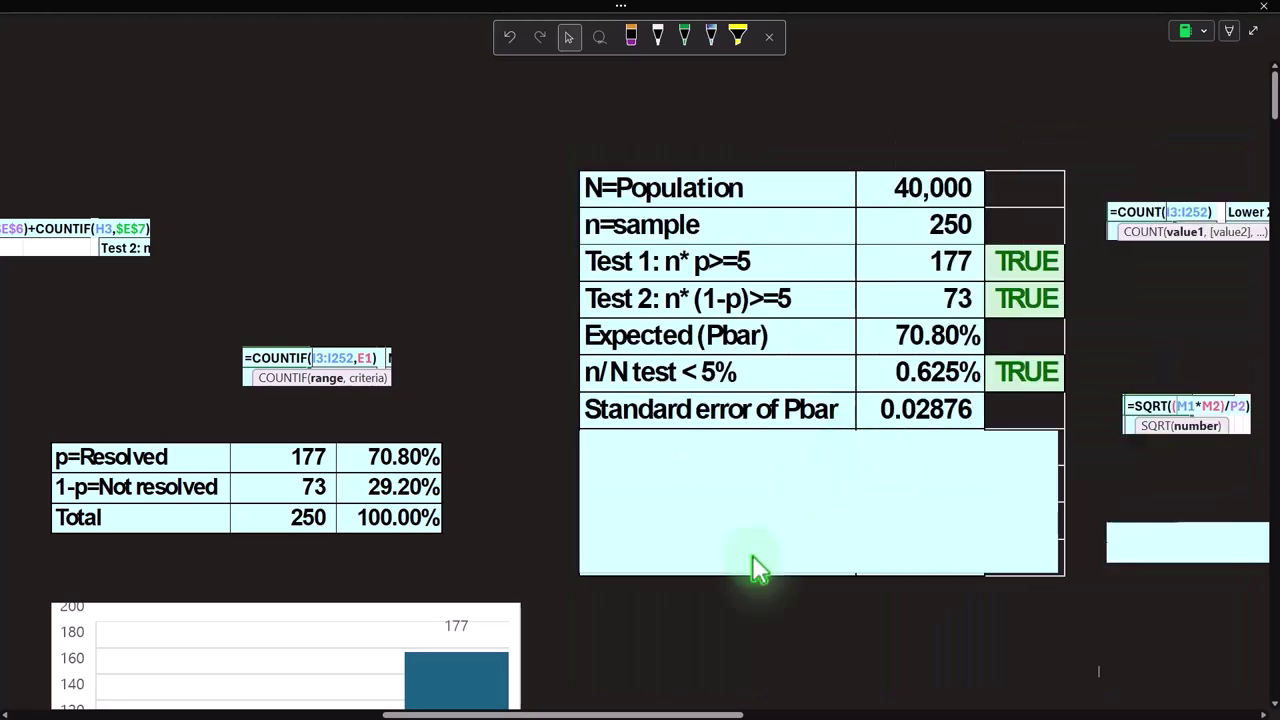
{"action": "left_click_drag", "start_coordinate": [685, 714], "coordinate": [320, 712]}
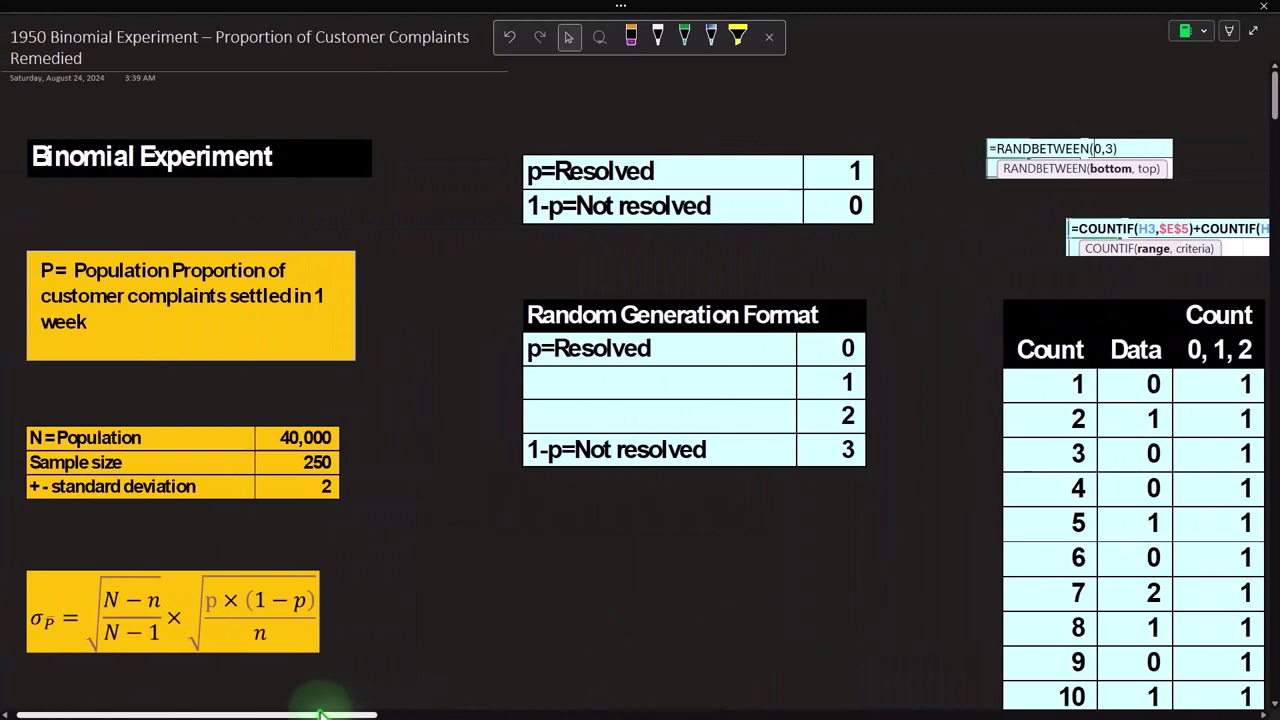
{"action": "scroll", "coordinate": [282, 606], "scroll_direction": "down", "scroll_amount": 3}
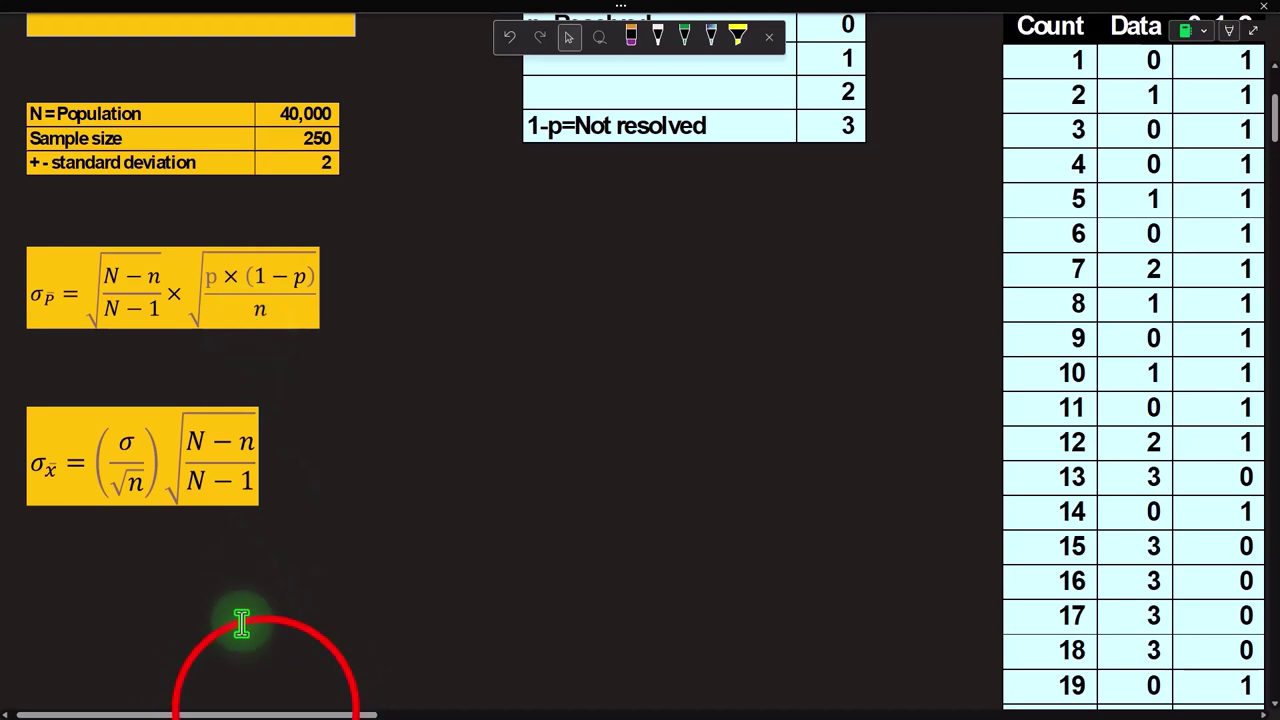
{"action": "left_click_drag", "start_coordinate": [266, 712], "coordinate": [743, 705]}
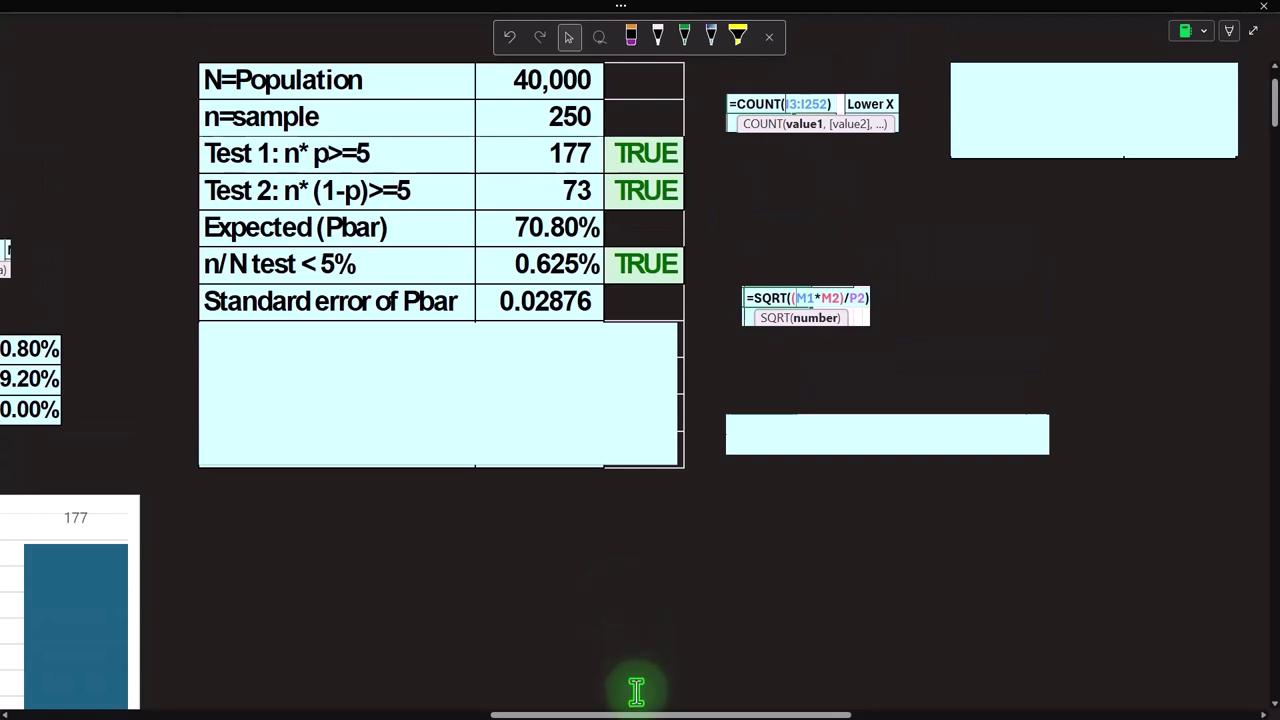
{"action": "left_click_drag", "start_coordinate": [629, 706], "coordinate": [185, 675]}
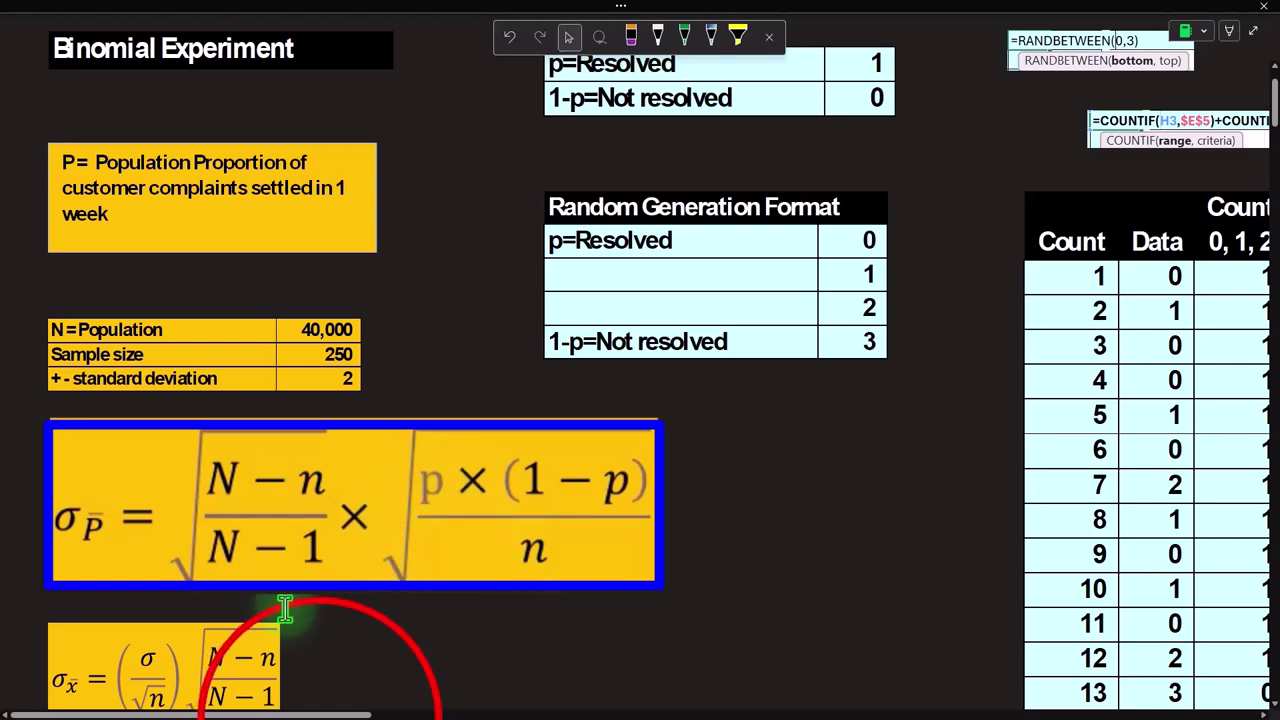
{"action": "left_click_drag", "start_coordinate": [318, 713], "coordinate": [773, 713]}
{"action": "scroll", "coordinate": [773, 670], "scroll_direction": "up", "scroll_amount": 1}
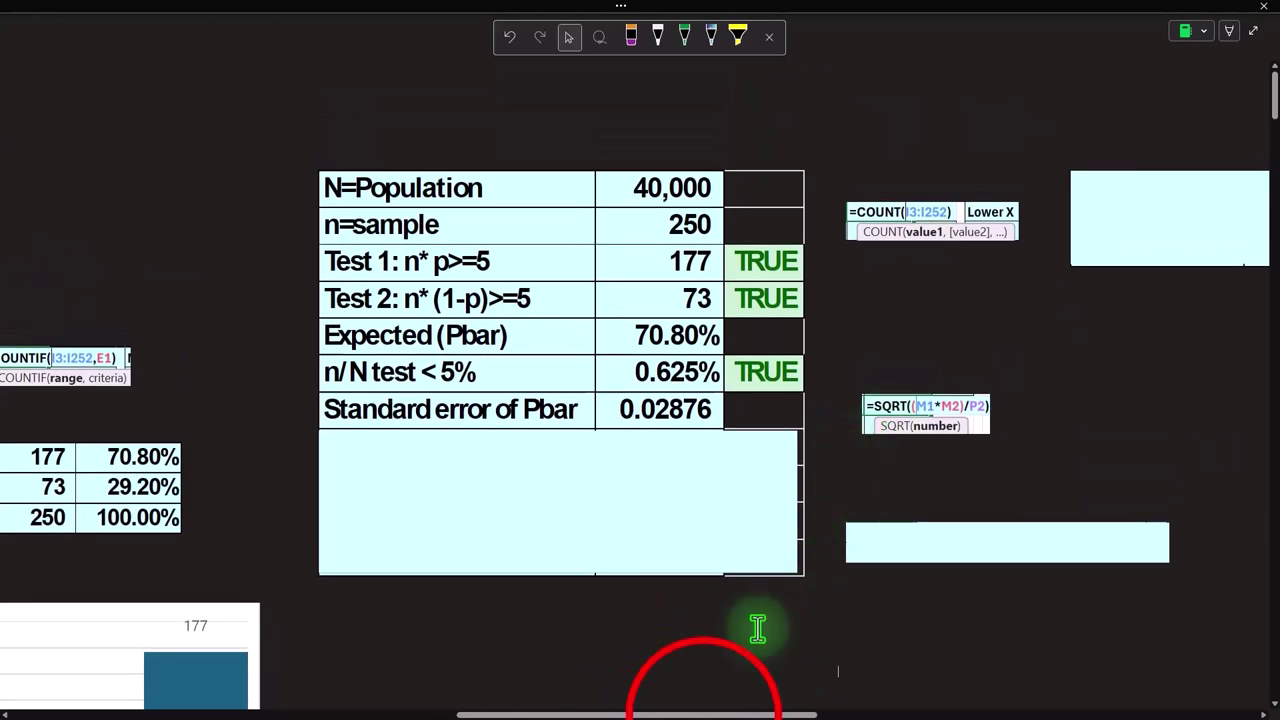
{"action": "left_click_drag", "start_coordinate": [700, 713], "coordinate": [637, 713]}
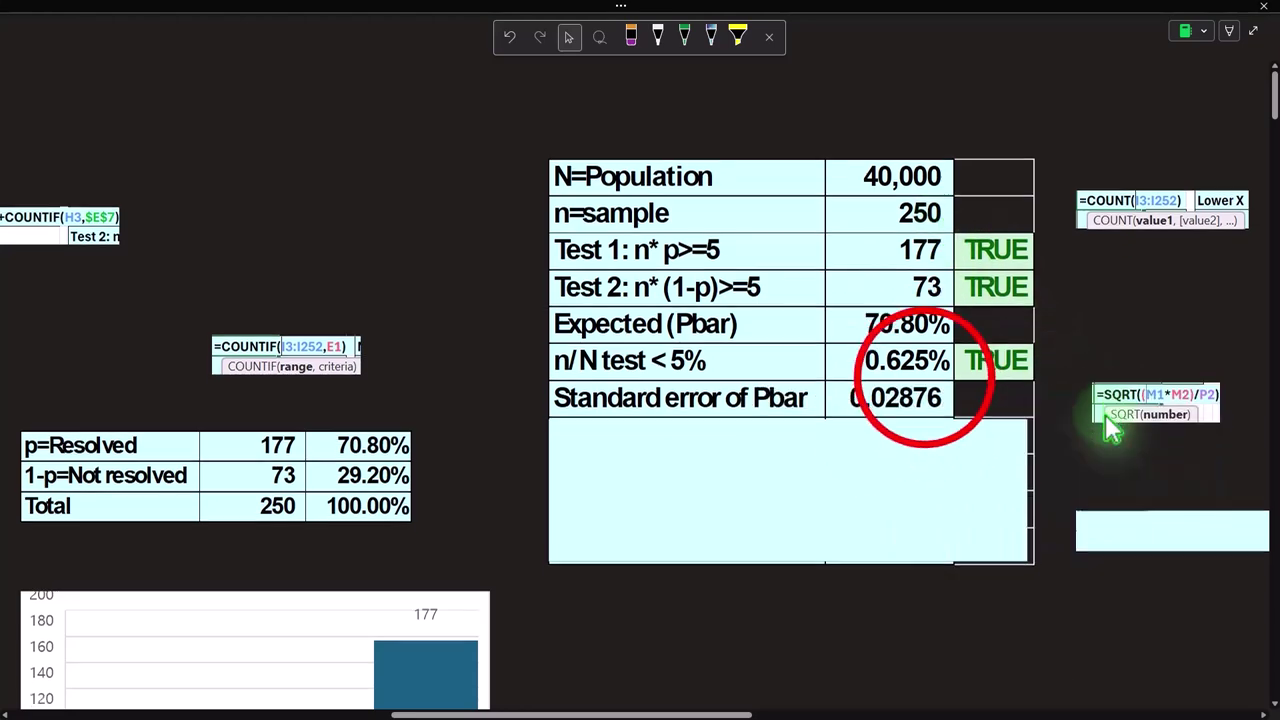
{"action": "scroll", "coordinate": [1020, 405], "scroll_direction": "down", "scroll_amount": 1}
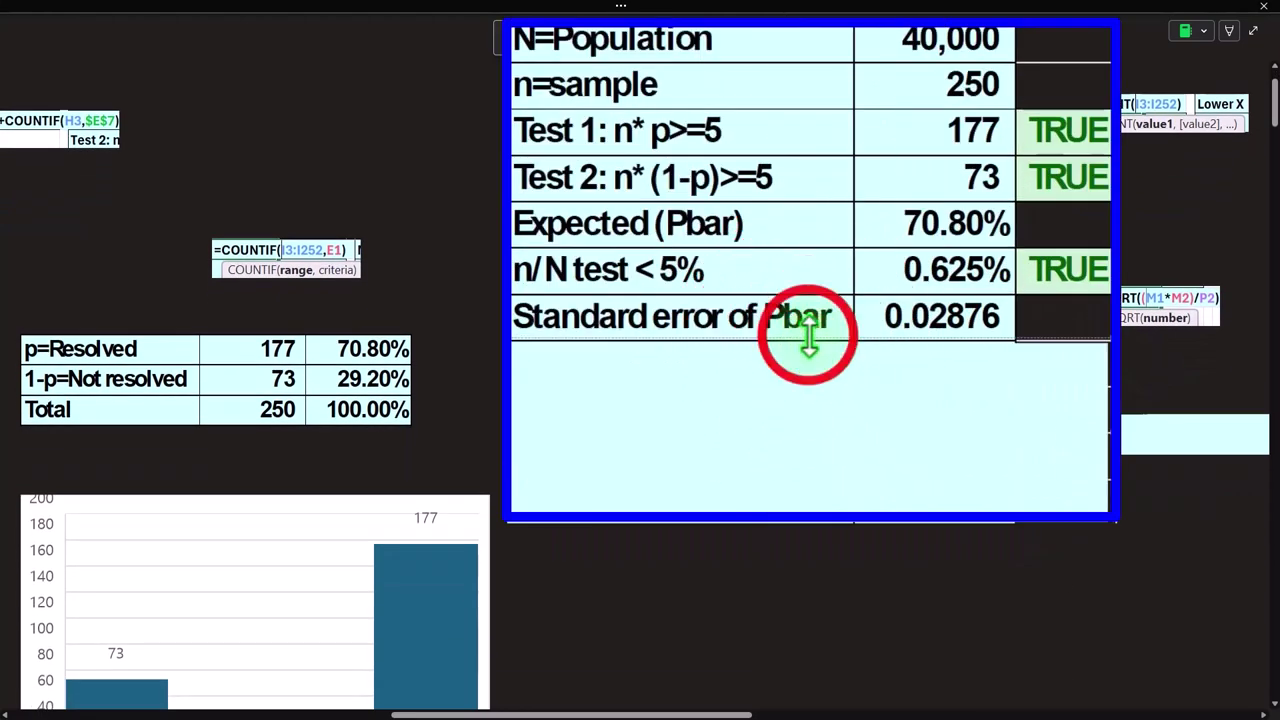
Drag the cover down to show Margin of error 0.05751, then switch to Calculator.
{"action": "left_click_drag", "start_coordinate": [809, 338], "coordinate": [807, 384]}
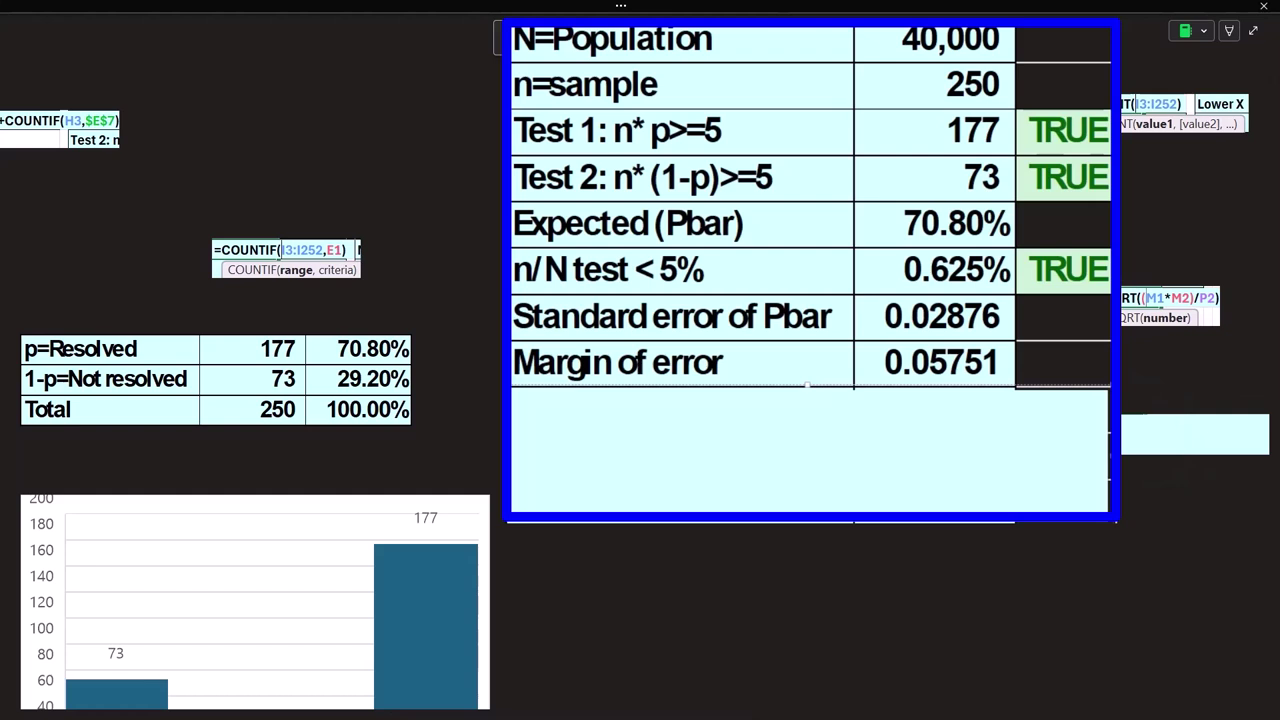
{"action": "key", "text": "alt+Tab"}
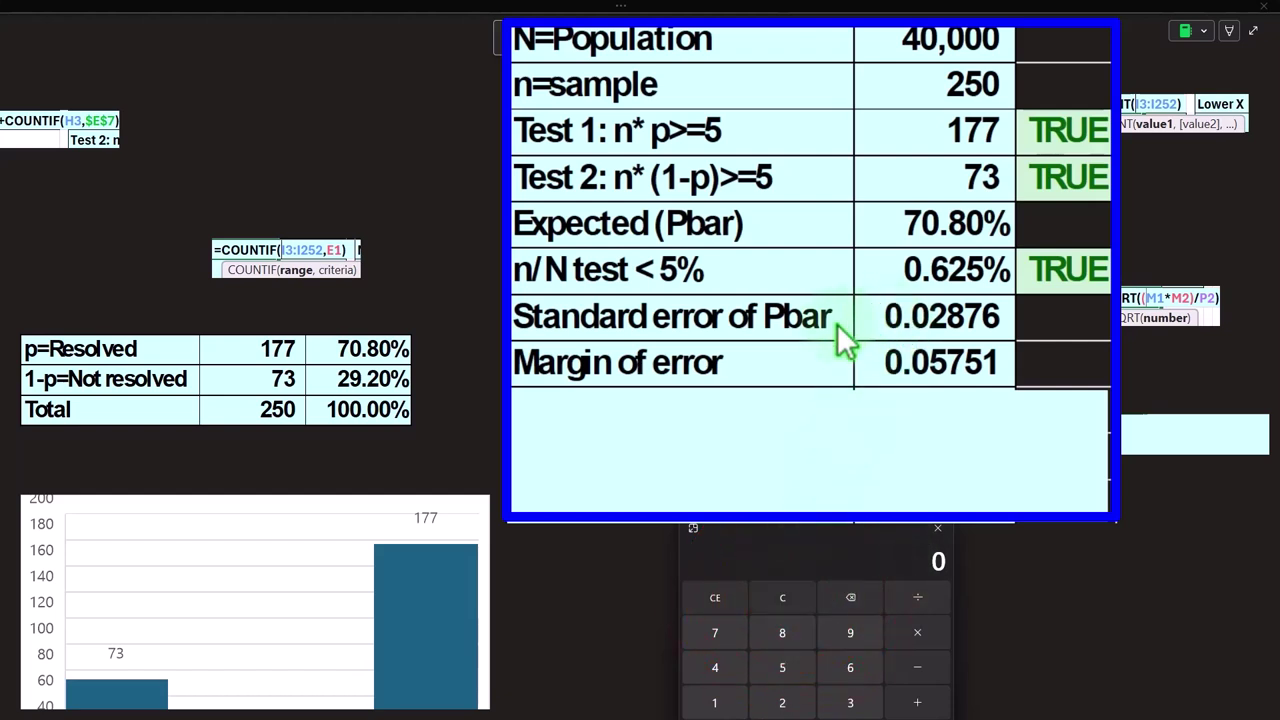
Multiply 0.02876 by 2 in Calculator, getting 0.05752.
{"action": "type", "text": "2876"}
{"action": "mouse_move", "coordinate": [766, 530]}
{"action": "left_mouse_down"}
{"action": "mouse_move", "coordinate": [766, 500]}
{"action": "mouse_move", "coordinate": [766, 543]}
{"action": "mouse_move", "coordinate": [766, 429]}
{"action": "left_mouse_up"}
{"action": "left_click_drag", "start_coordinate": [737, 712], "coordinate": [300, 712]}
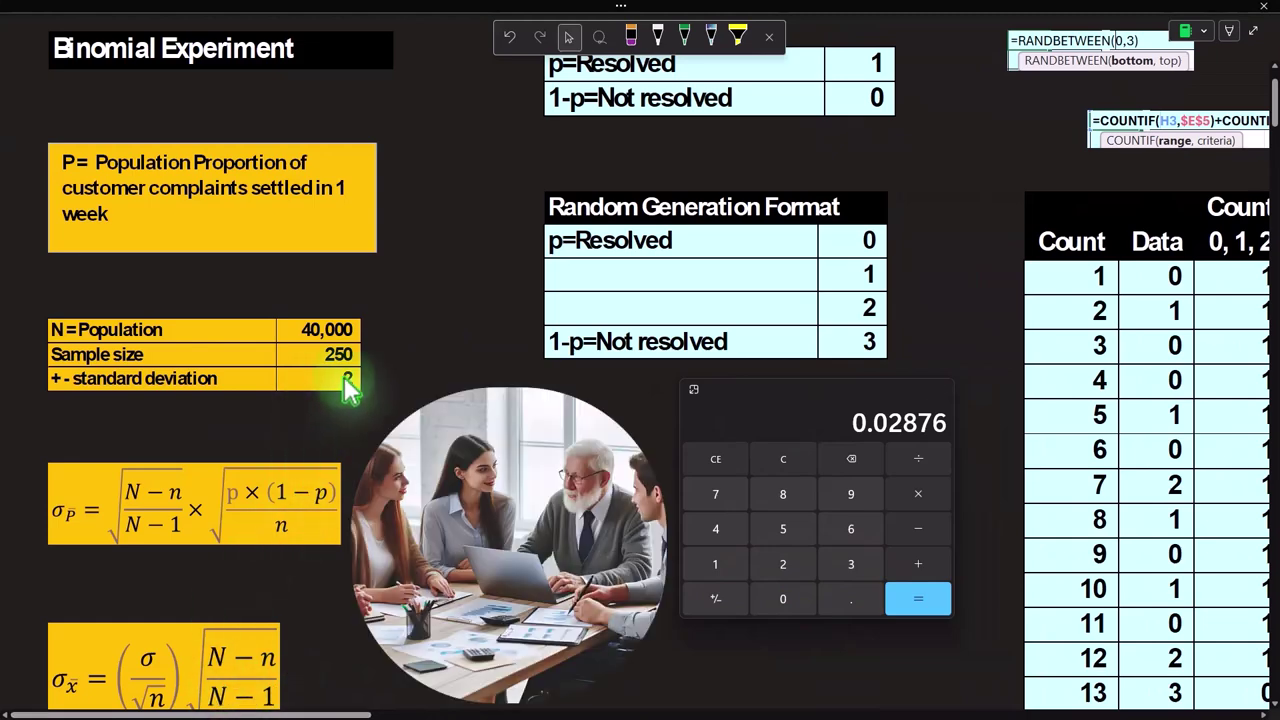
{"action": "left_click", "coordinate": [298, 705]}
{"action": "left_click_drag", "start_coordinate": [298, 705], "coordinate": [724, 705]}
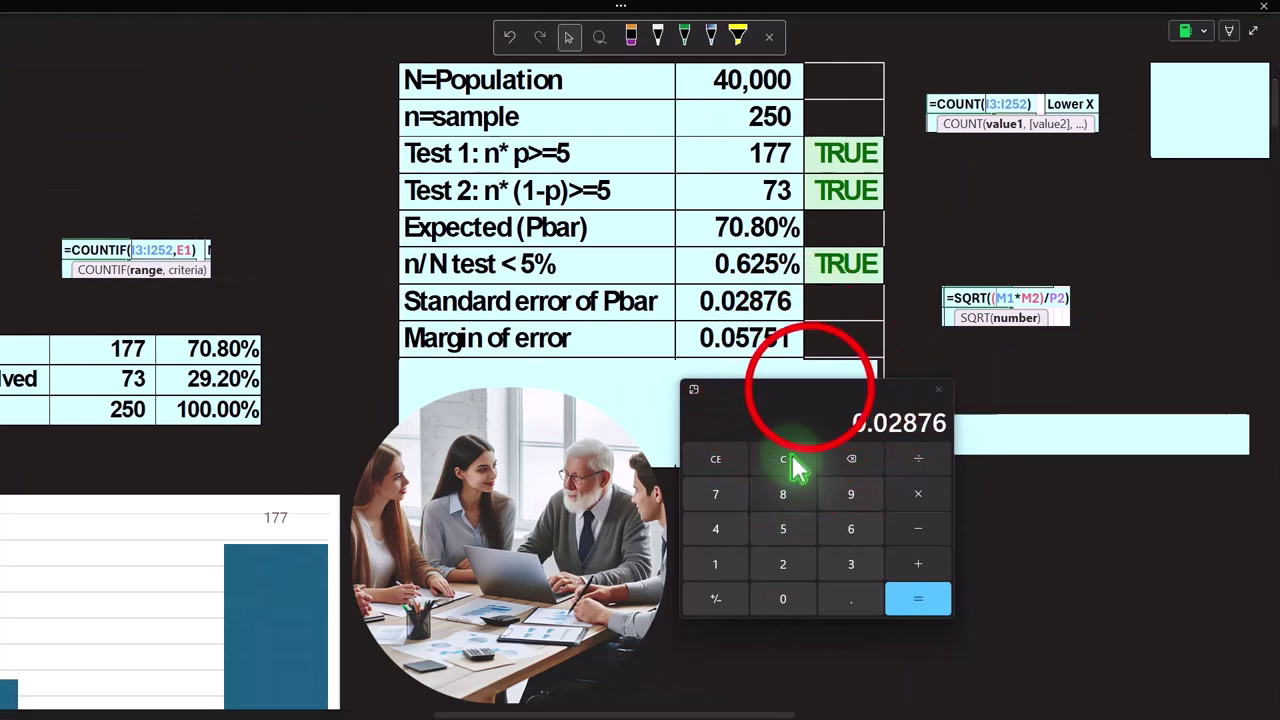
{"action": "left_click_drag", "start_coordinate": [812, 399], "coordinate": [765, 495]}
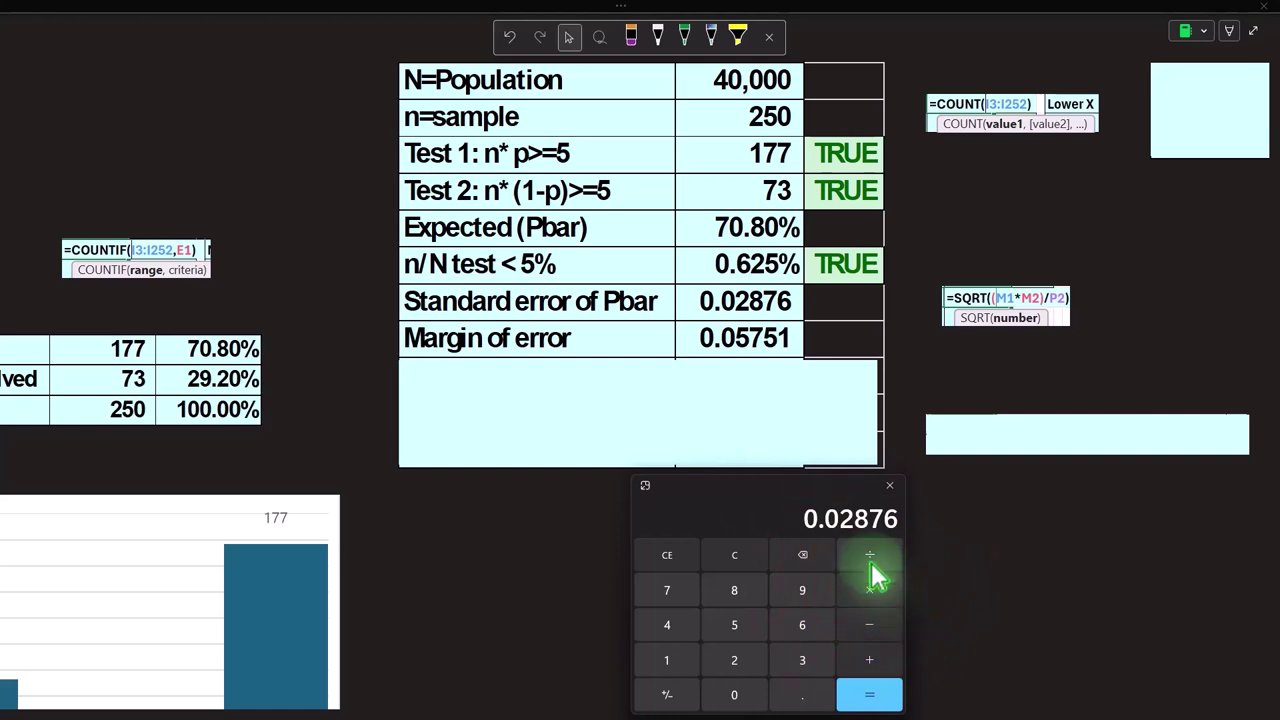
{"action": "type", "text": "*2"}
{"action": "key", "text": "Return"}
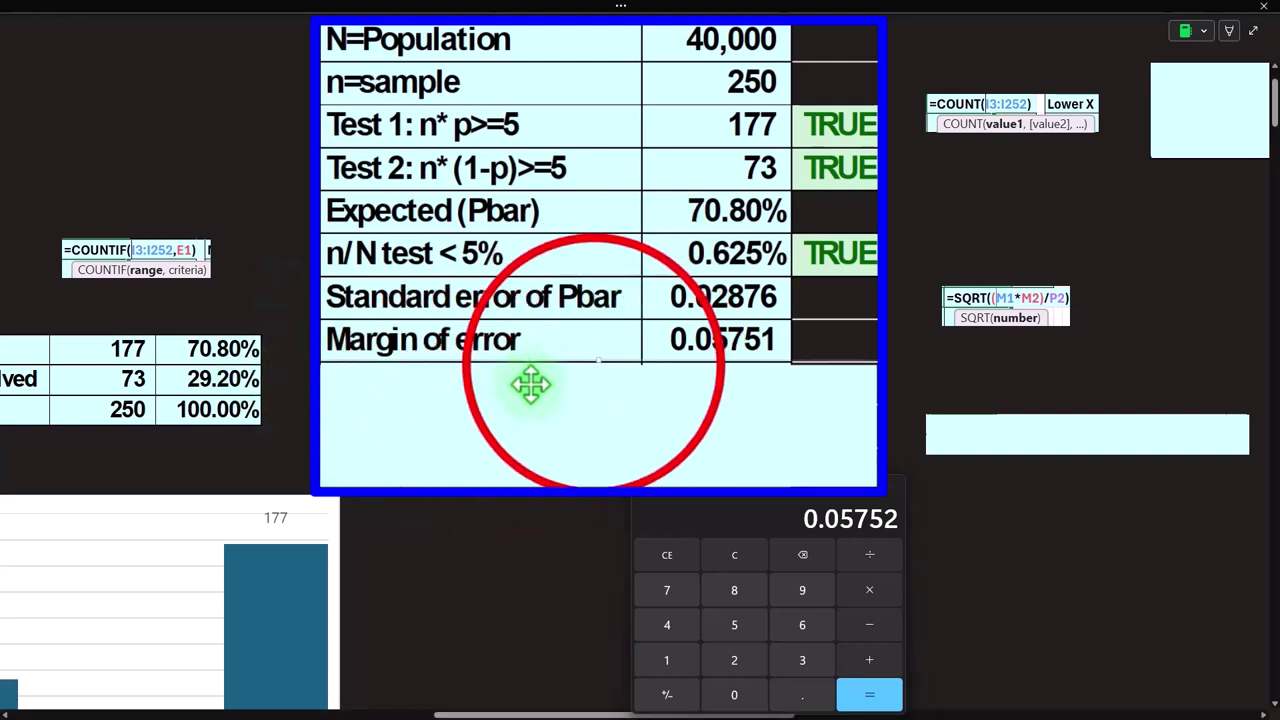
Uncover the Pbar Upper 0.77 row and move Calculator clear of the table.
{"action": "left_click_drag", "start_coordinate": [634, 380], "coordinate": [635, 396]}
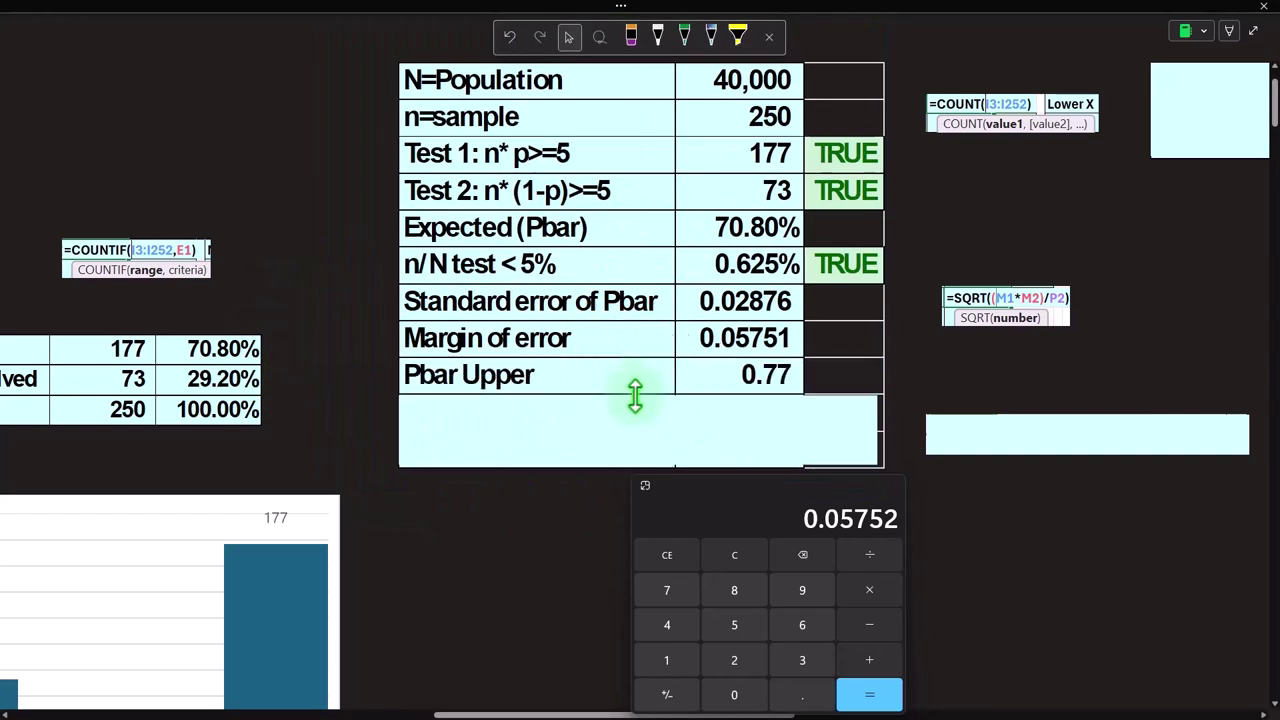
{"action": "left_click_drag", "start_coordinate": [749, 491], "coordinate": [1005, 435]}
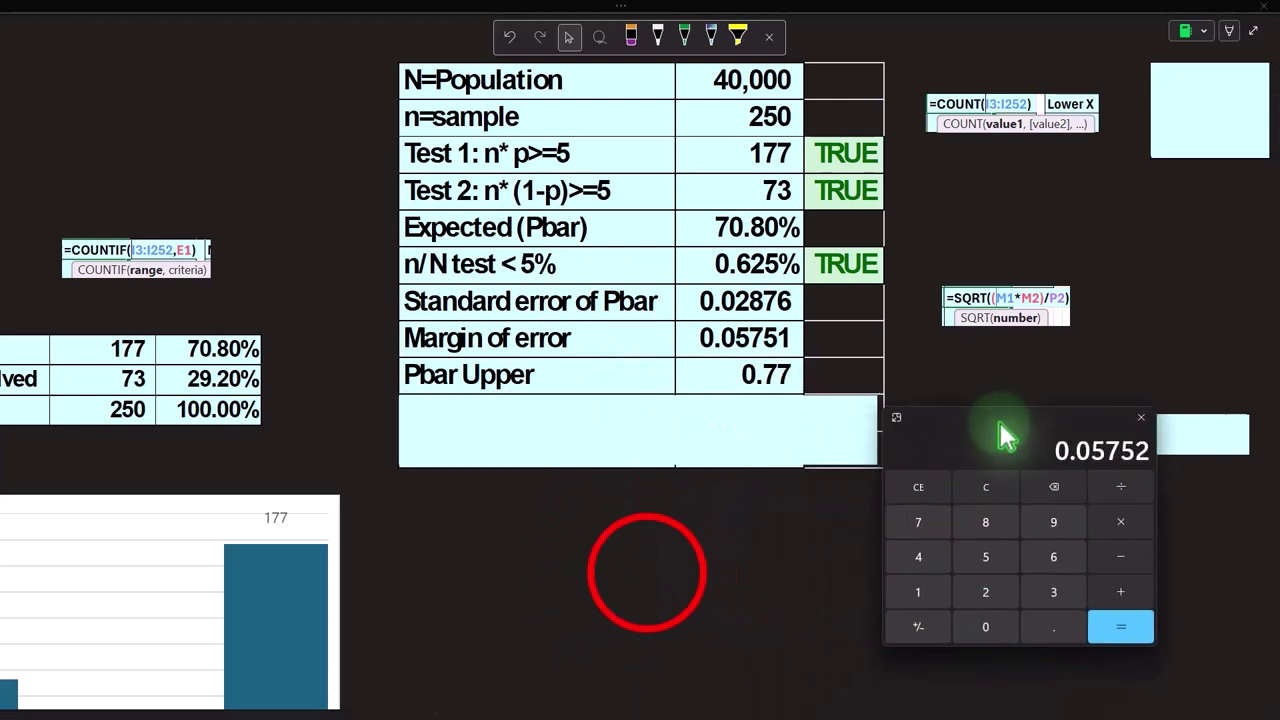
{"action": "left_click_drag", "start_coordinate": [634, 712], "coordinate": [1063, 712]}
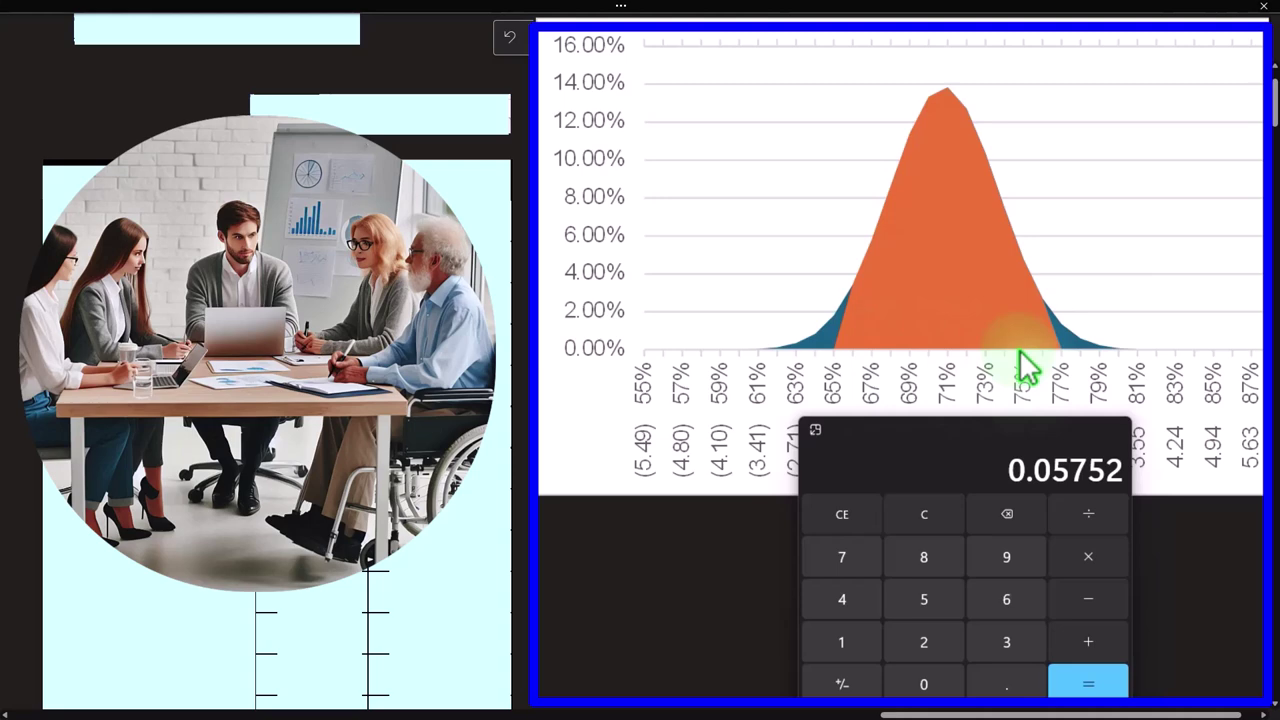
{"action": "left_click_drag", "start_coordinate": [966, 694], "coordinate": [580, 700]}
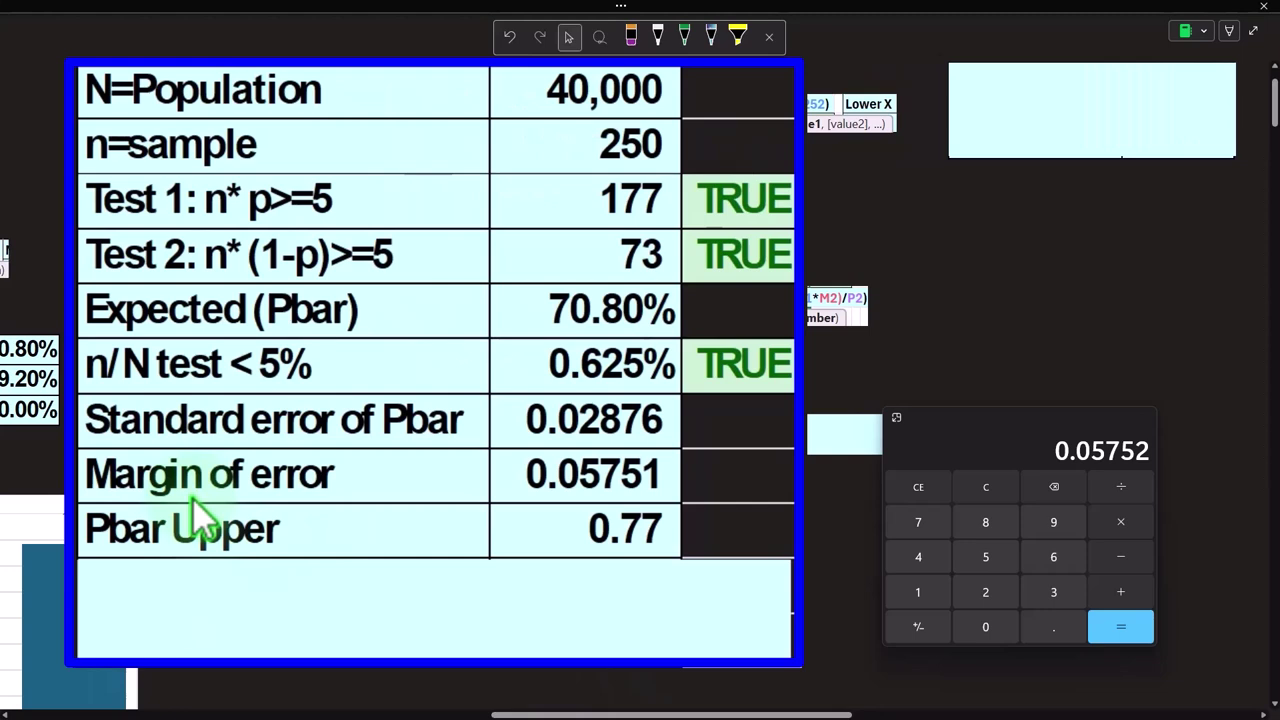
Compute 0.708 − 0.05751 = 0.65049, then reveal the Pbar Lower 0.65 row.
{"action": "left_click", "coordinate": [1003, 490]}
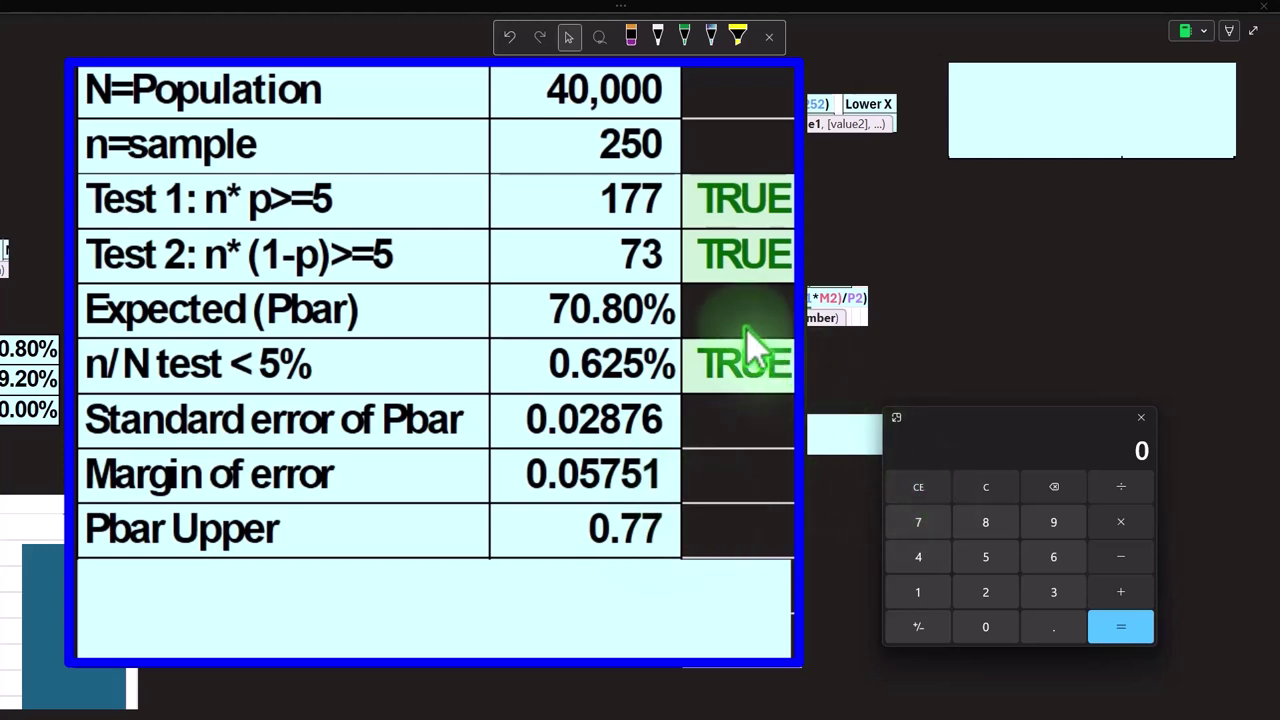
{"action": "key", "text": "7"}
{"action": "key", "text": "8"}
{"action": "key", "text": "BackSpace"}
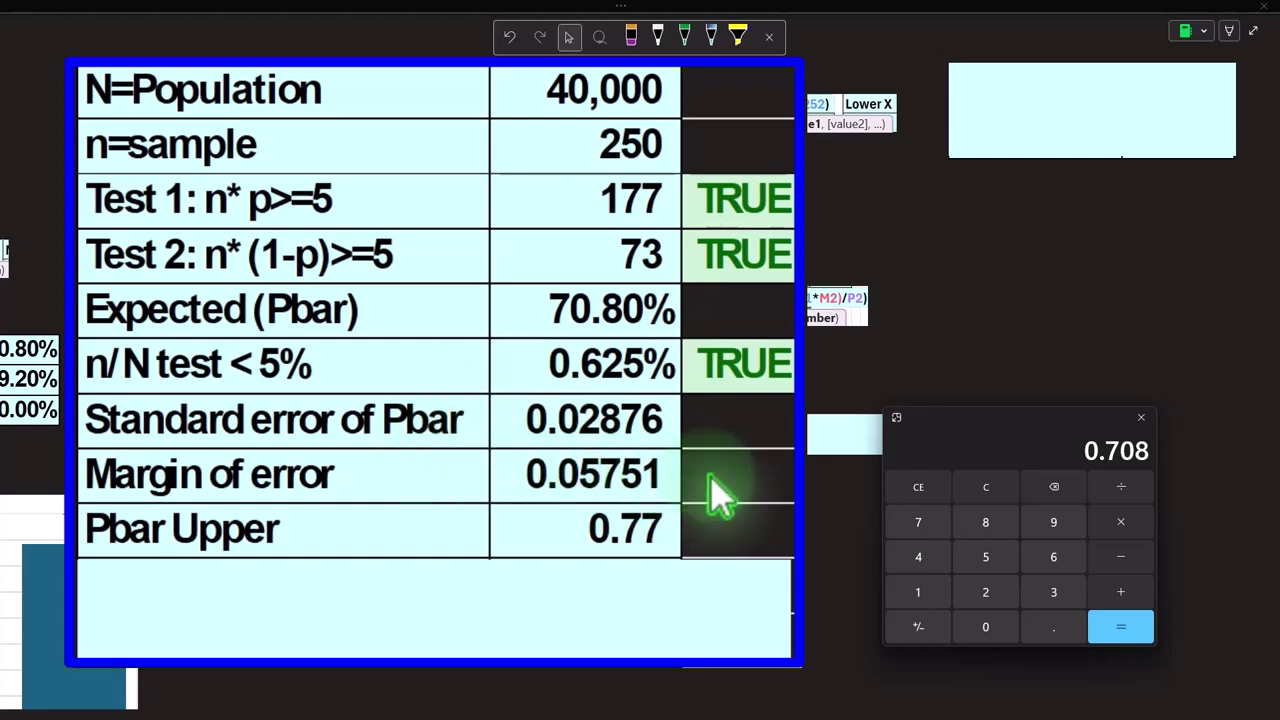
{"action": "type", "text": "05751"}
{"action": "key", "text": "Return"}
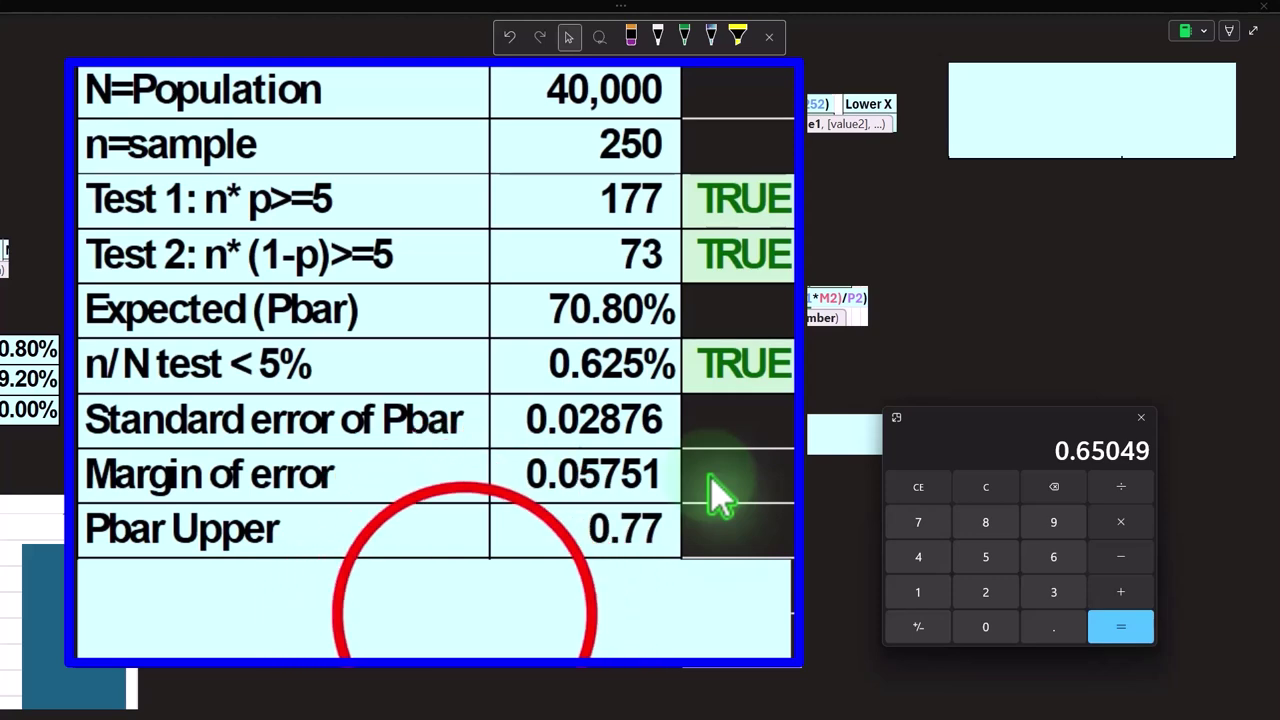
{"action": "left_click_drag", "start_coordinate": [457, 586], "coordinate": [429, 606]}
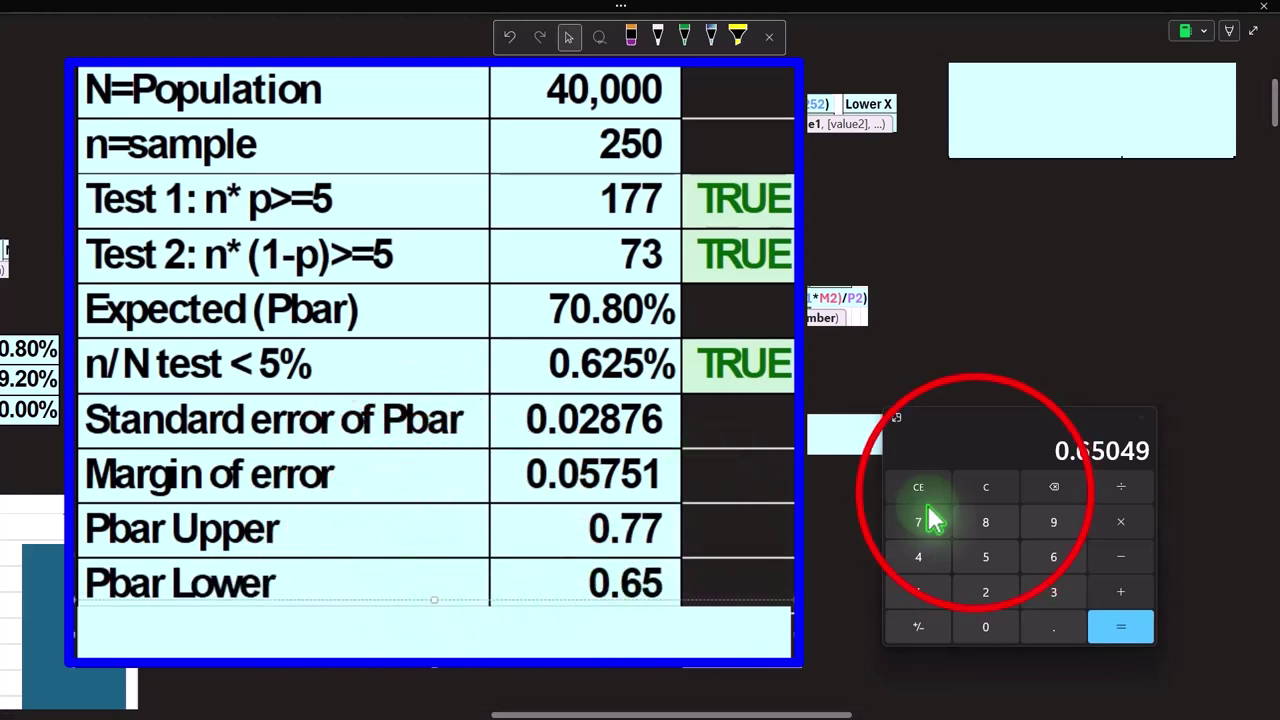
Add 0.708 and 0.05751 in Calculator to confirm the 0.76551 upper bound.
{"action": "left_click", "coordinate": [978, 490]}
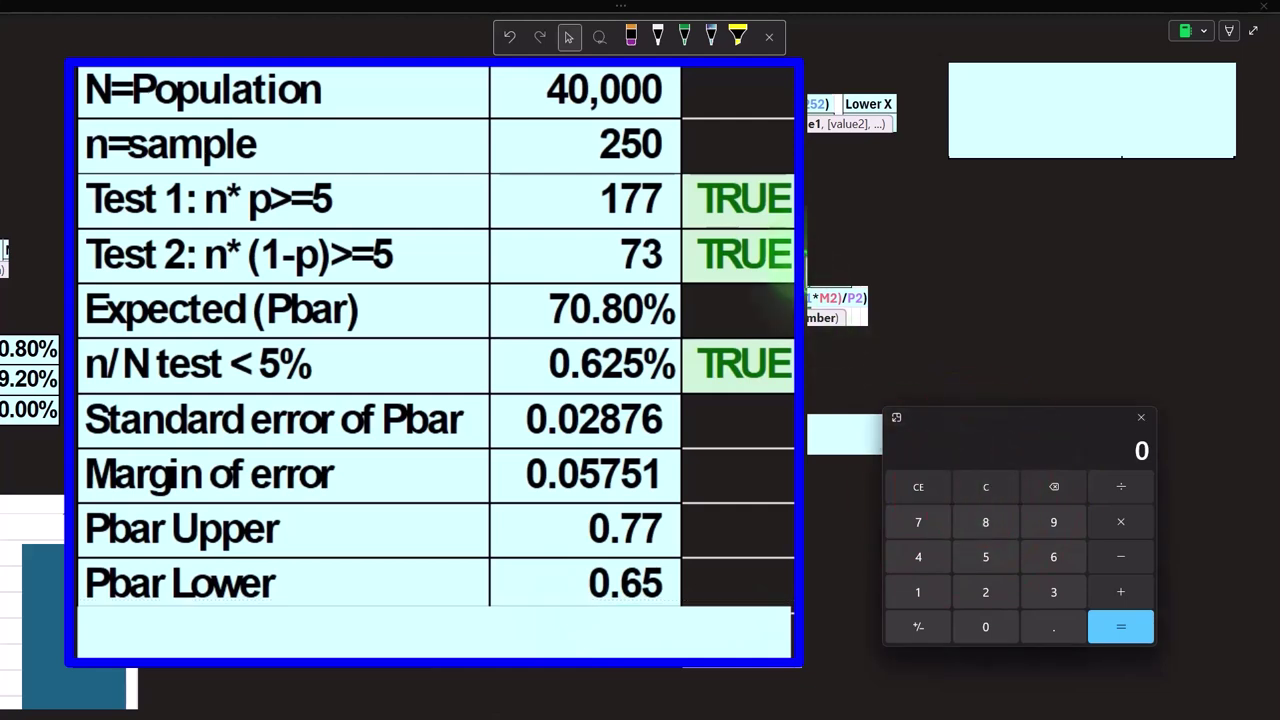
{"action": "type", "text": ".7080"}
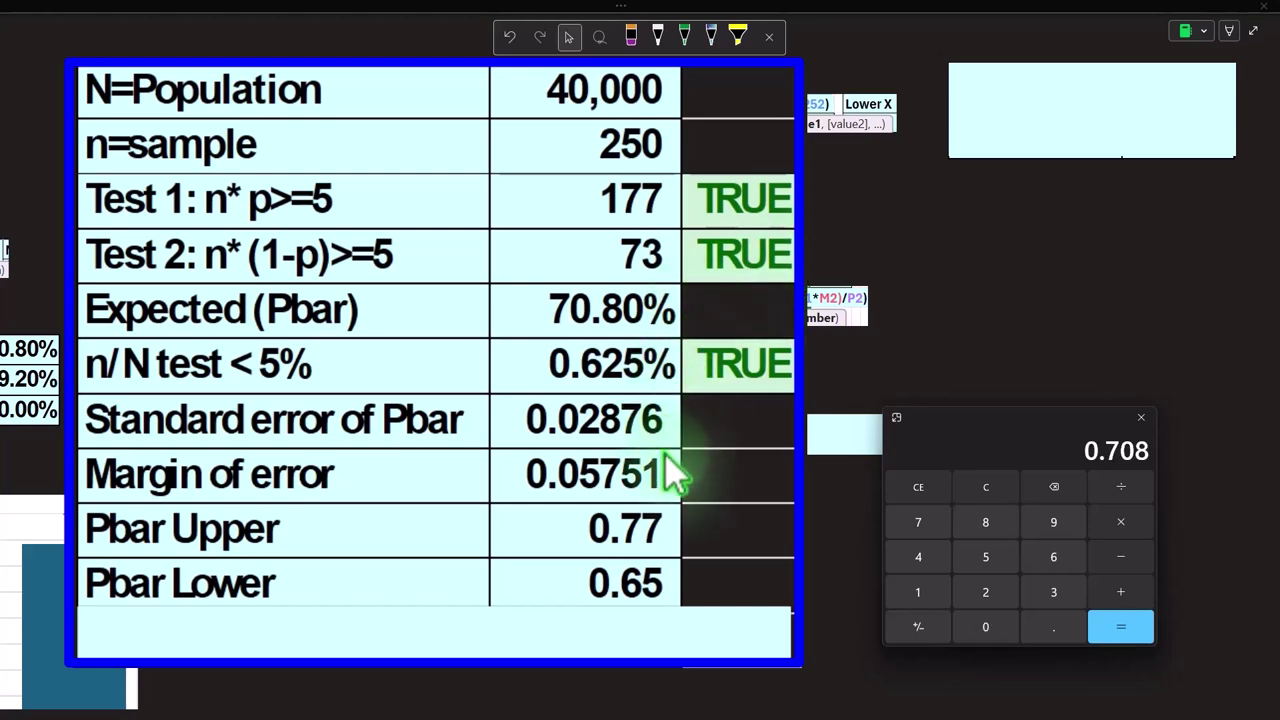
{"action": "type", "text": ".0575"}
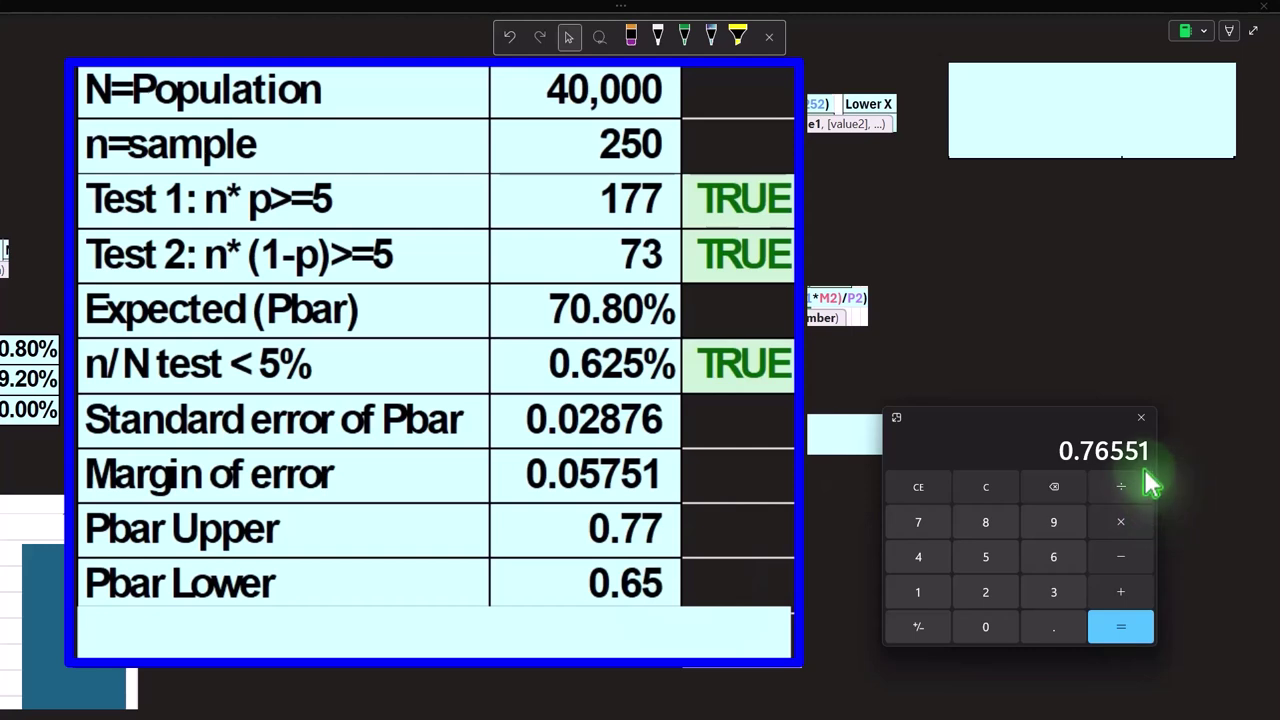
Delete the shape covering the last row to reveal P(0.65<=Pbar<=0.77) at 95.45%.
{"action": "left_click", "coordinate": [648, 635]}
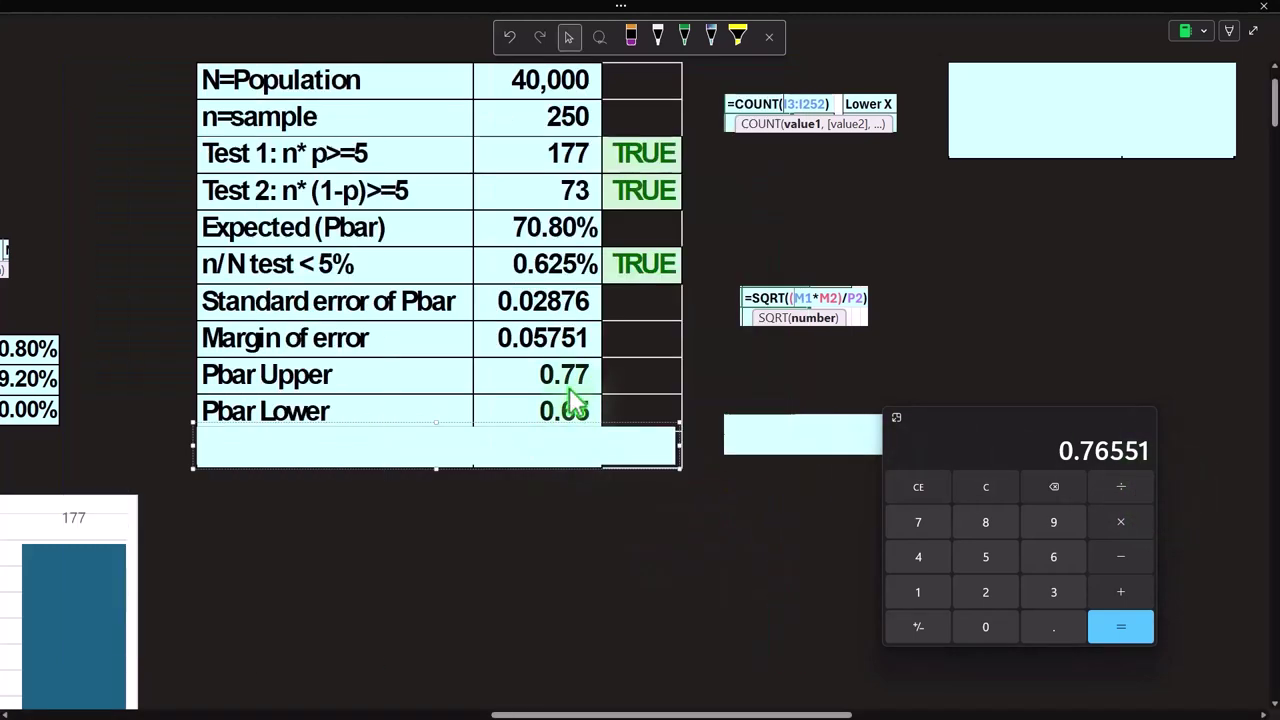
{"action": "left_click_drag", "start_coordinate": [668, 714], "coordinate": [1070, 713]}
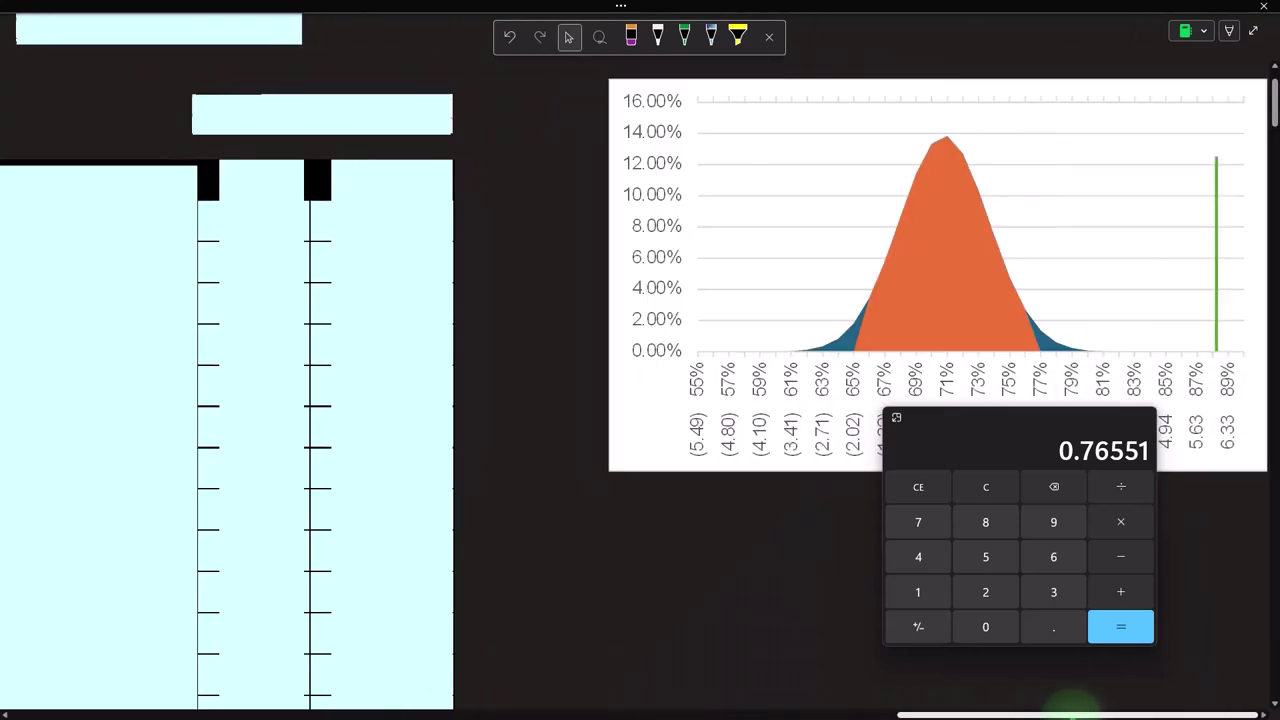
{"action": "key", "text": "super+plus"}
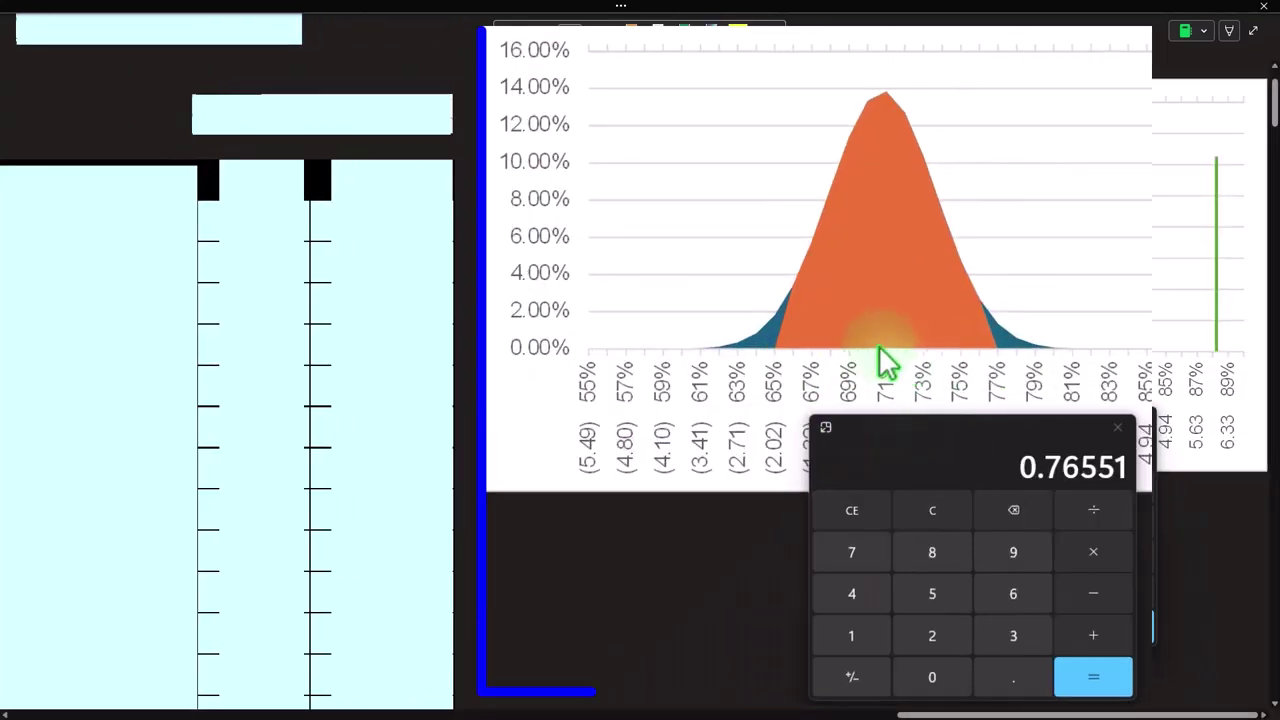
{"action": "key", "text": "super+Escape"}
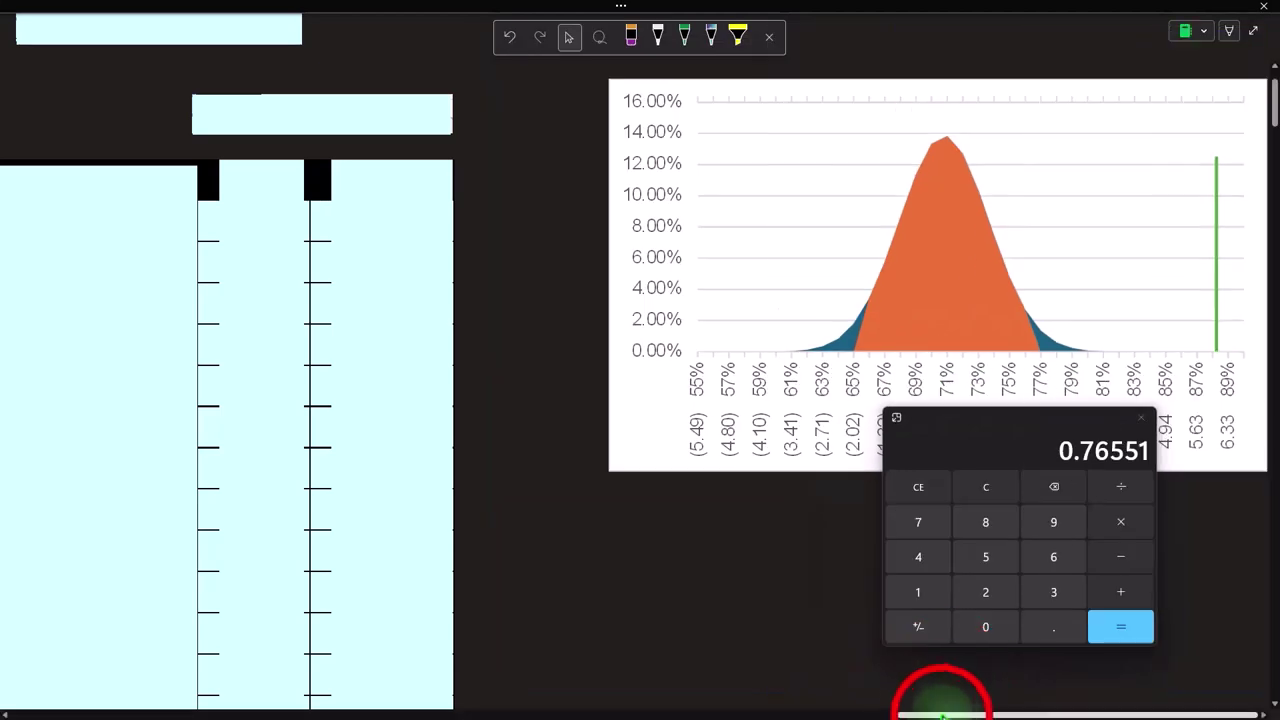
{"action": "left_click_drag", "start_coordinate": [943, 714], "coordinate": [546, 715]}
{"action": "left_click", "coordinate": [403, 464]}
{"action": "key", "text": "super+plus"}
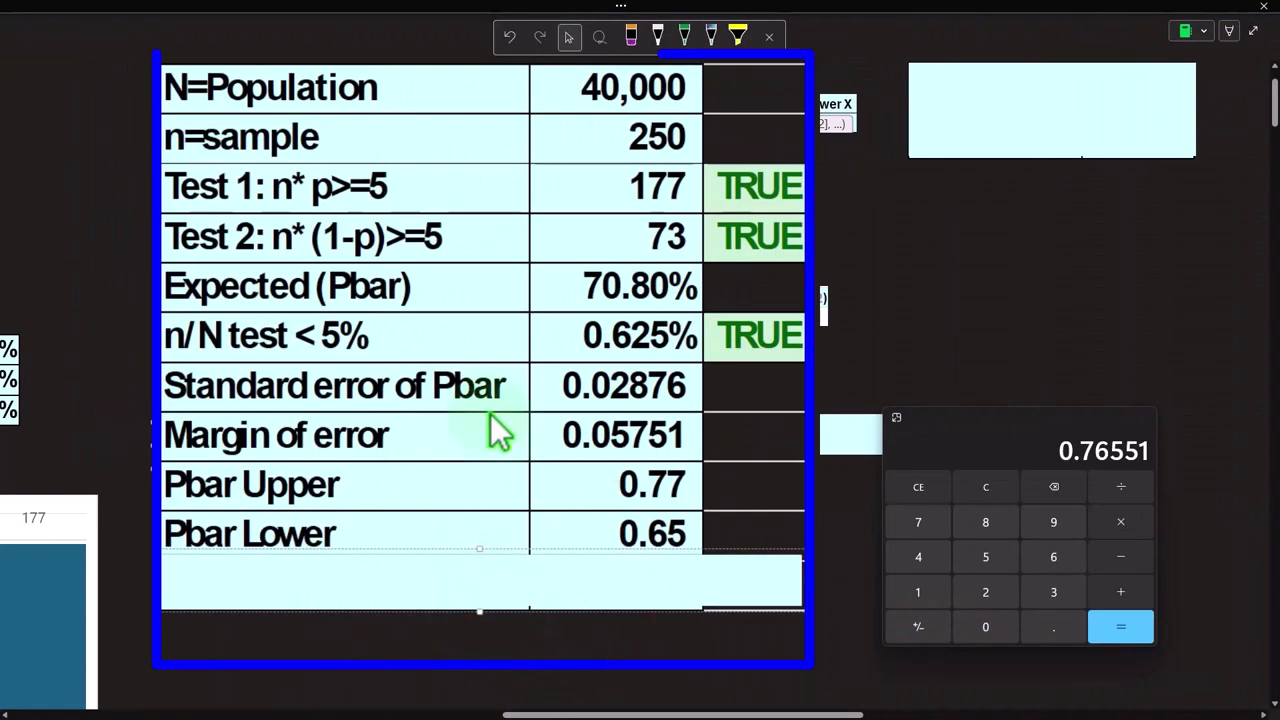
{"action": "key", "text": "Delete"}
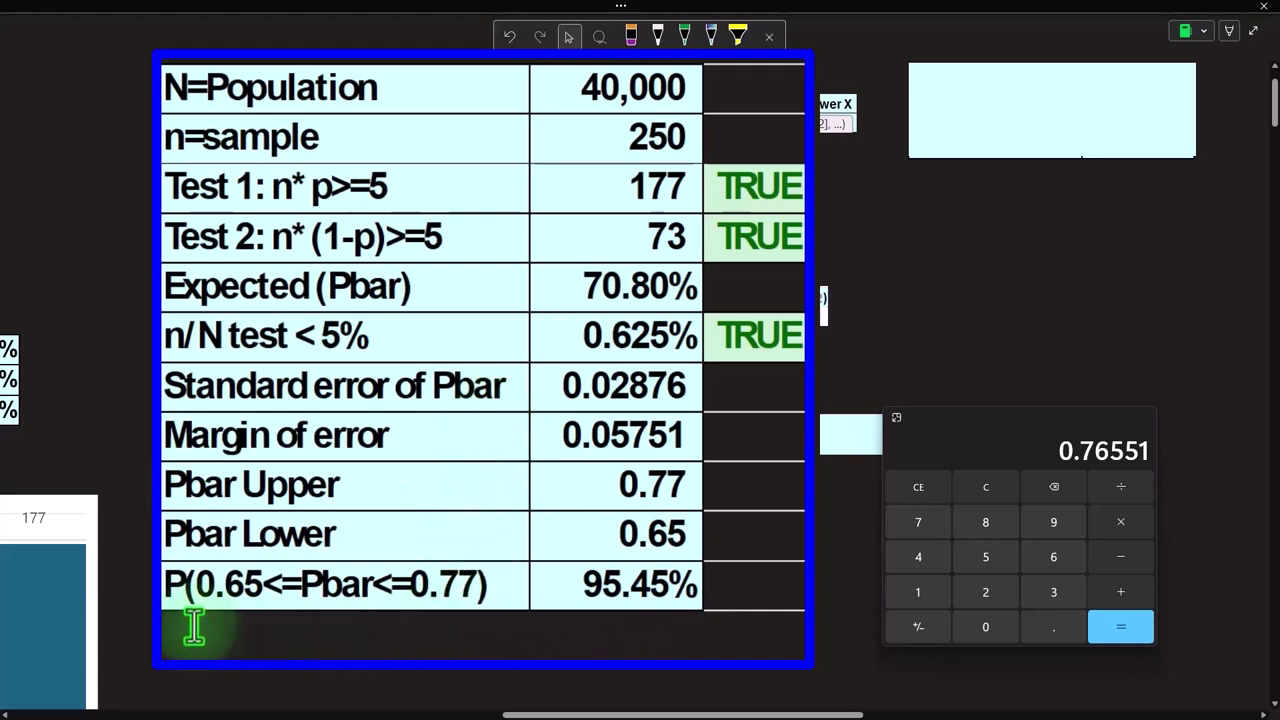
{"action": "left_click_drag", "start_coordinate": [585, 712], "coordinate": [1071, 712]}
{"action": "key", "text": "super+plus"}
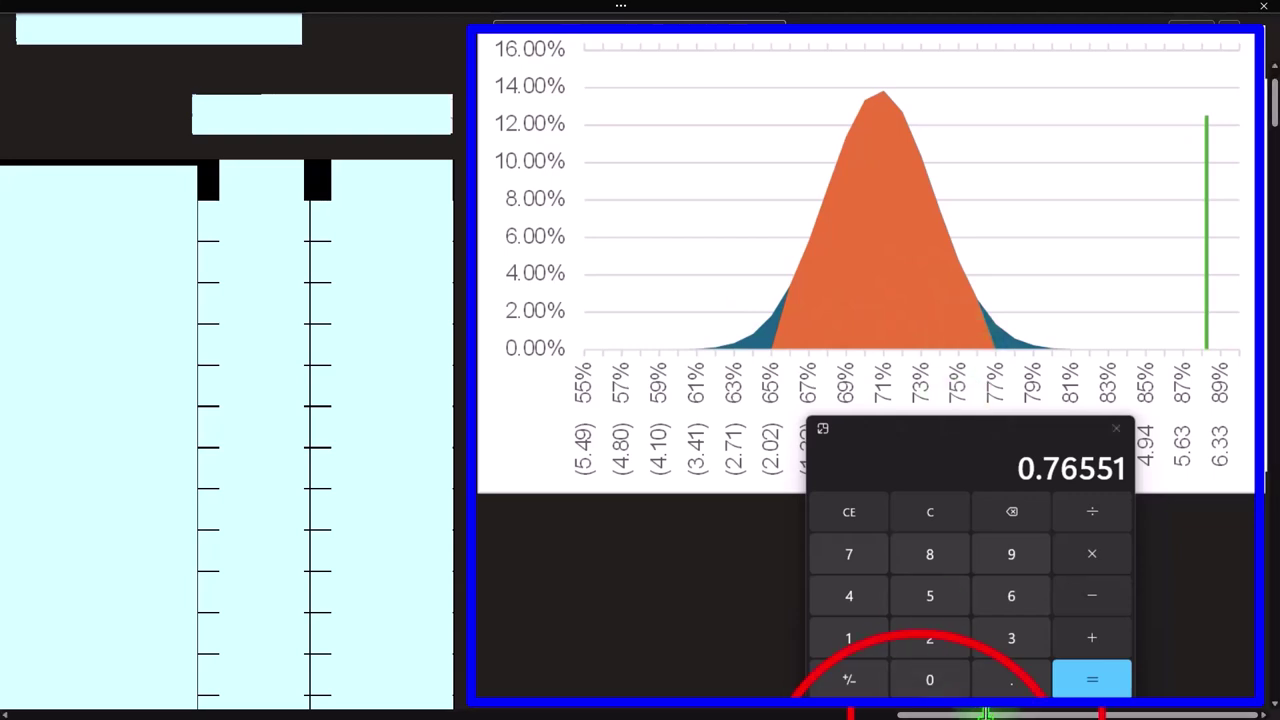
{"action": "left_click_drag", "start_coordinate": [980, 712], "coordinate": [554, 712]}
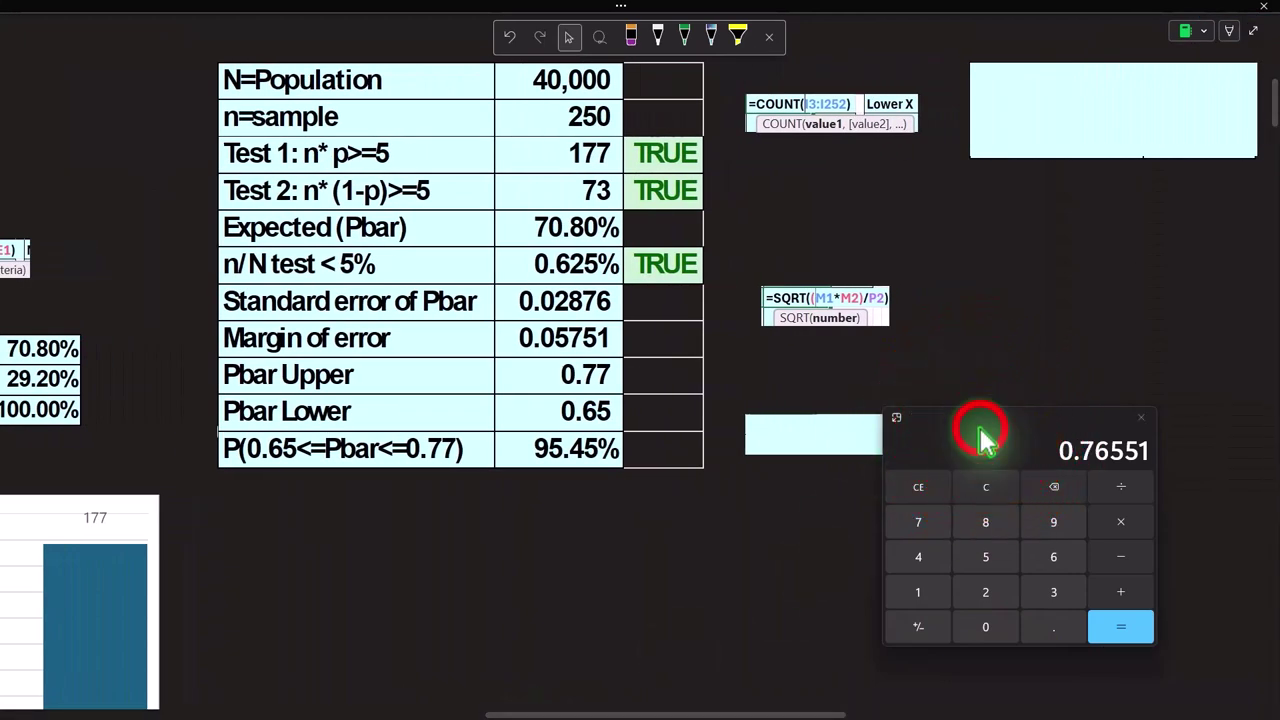
Show the 95.45% cell's NORM.DIST formula, then enlarge the formula note and the summary table.
{"action": "left_click_drag", "start_coordinate": [1000, 423], "coordinate": [1071, 510]}
{"action": "double_click", "coordinate": [846, 429]}
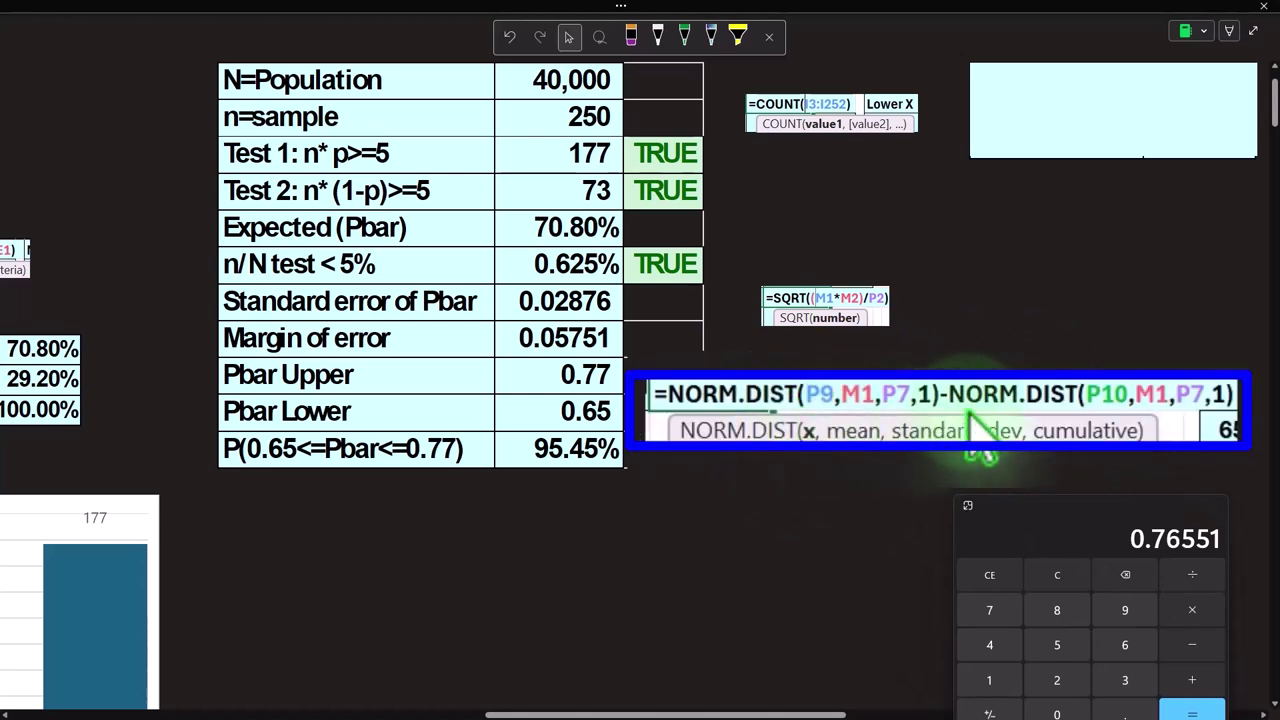
{"action": "left_click_drag", "start_coordinate": [686, 714], "coordinate": [1088, 715]}
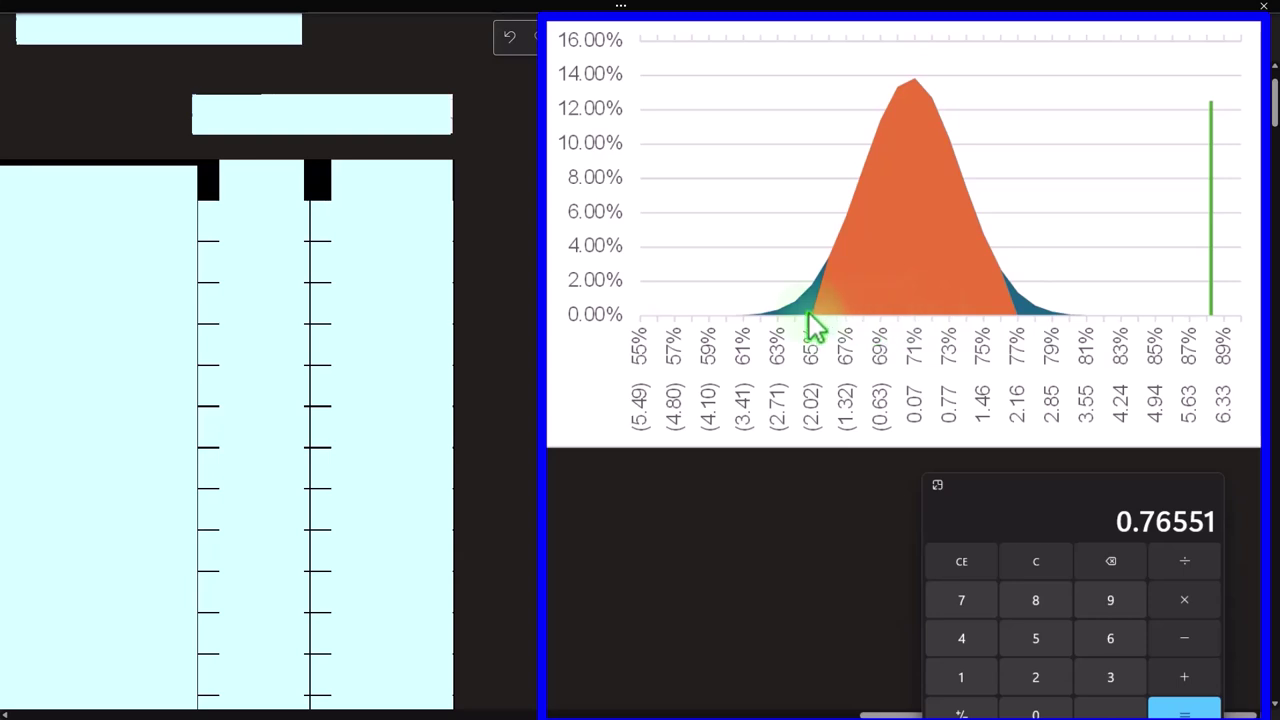
{"action": "left_click_drag", "start_coordinate": [870, 714], "coordinate": [500, 709]}
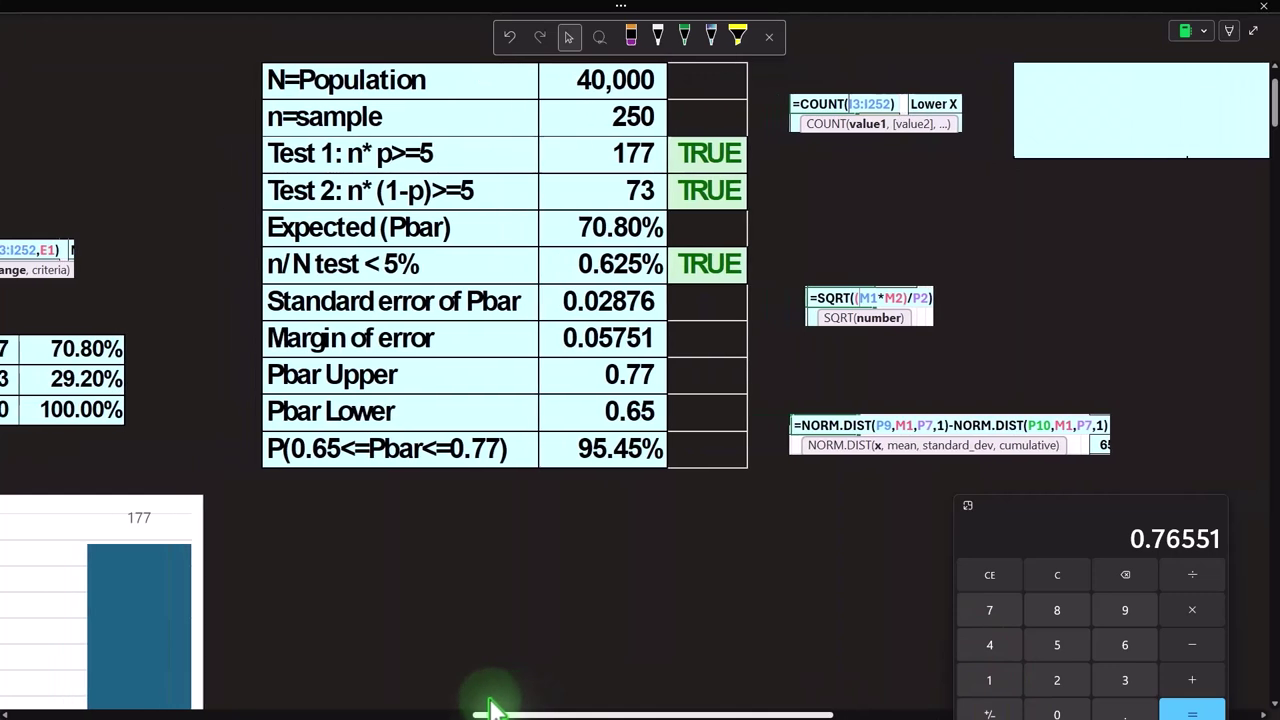
{"action": "left_click", "coordinate": [808, 452]}
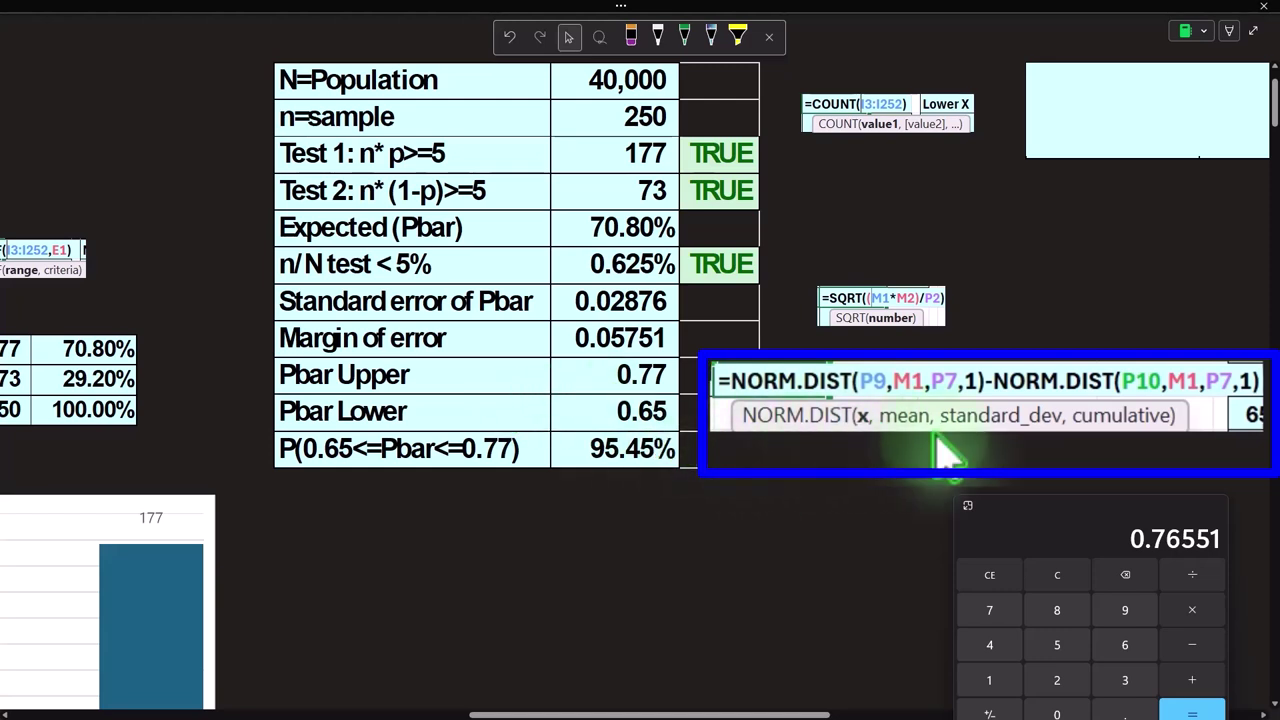
{"action": "left_click", "coordinate": [945, 455]}
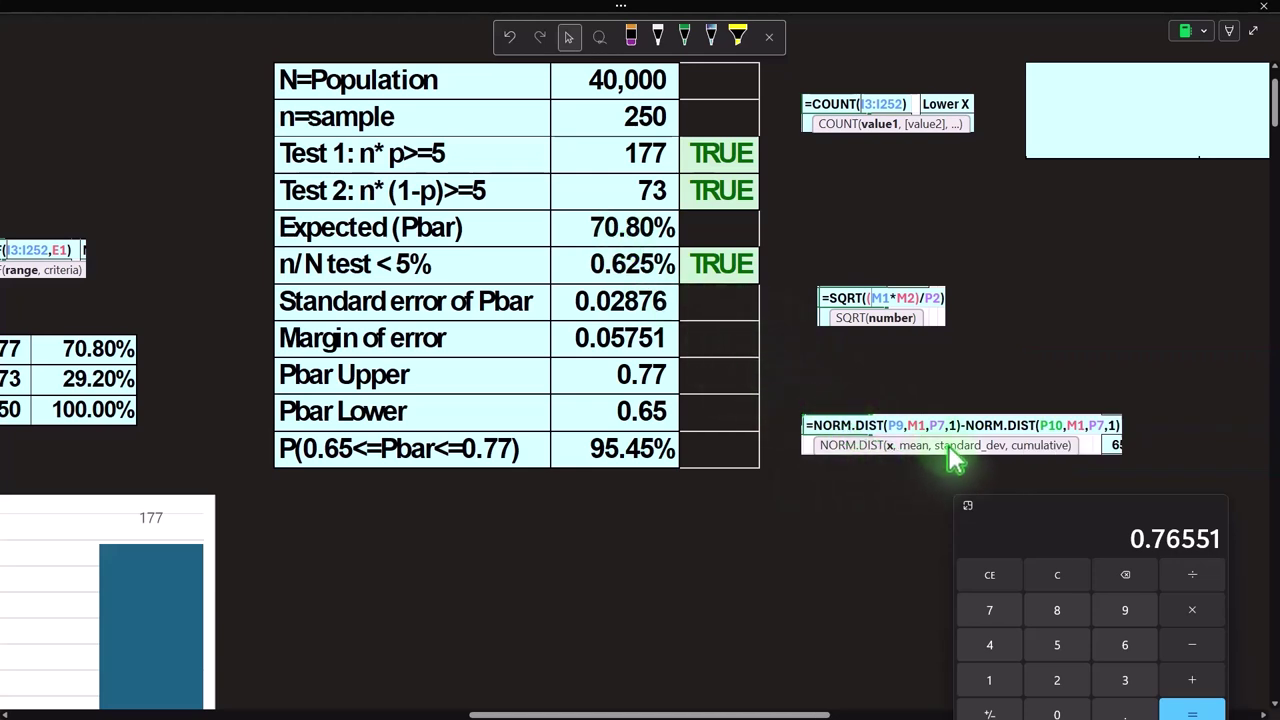
{"action": "left_click", "coordinate": [755, 445]}
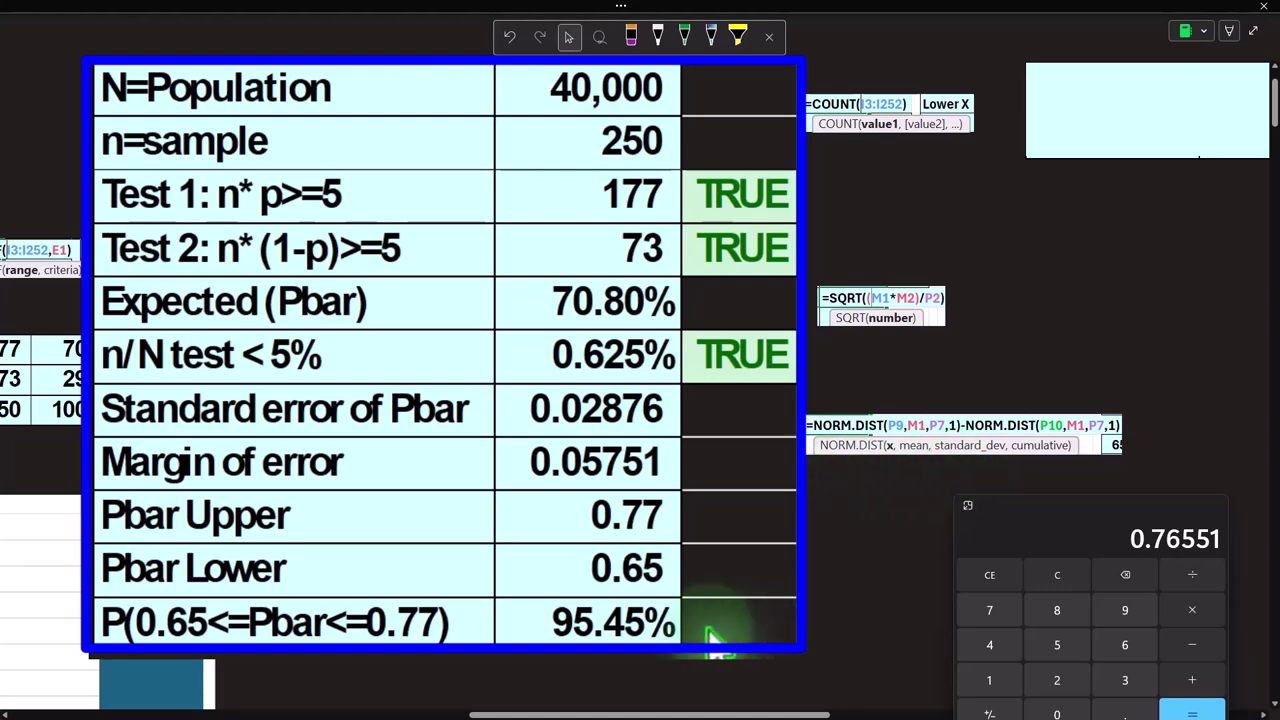
Render the Chart Std range table (Lower X 59.30%, Upper X 82.30%) with Calculator moved aside.
{"action": "left_click", "coordinate": [686, 688]}
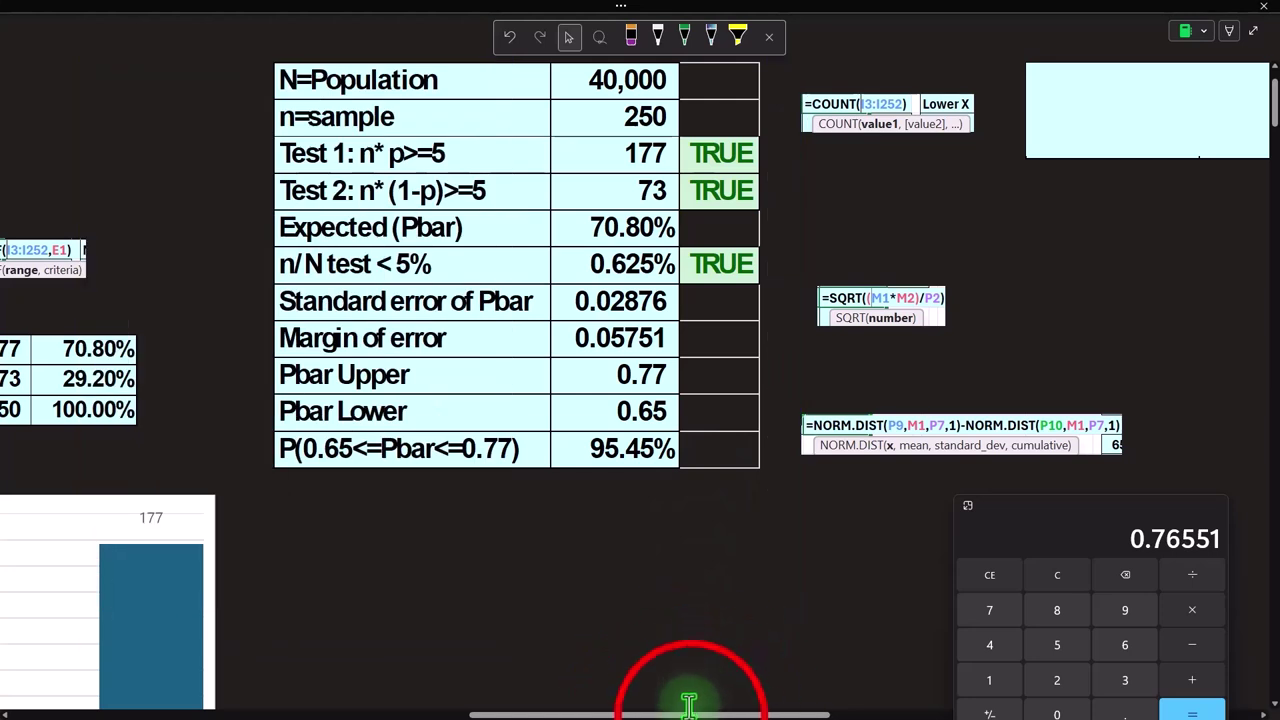
{"action": "left_click_drag", "start_coordinate": [688, 712], "coordinate": [908, 715]}
{"action": "scroll", "coordinate": [443, 220], "scroll_direction": "up", "scroll_amount": 3}
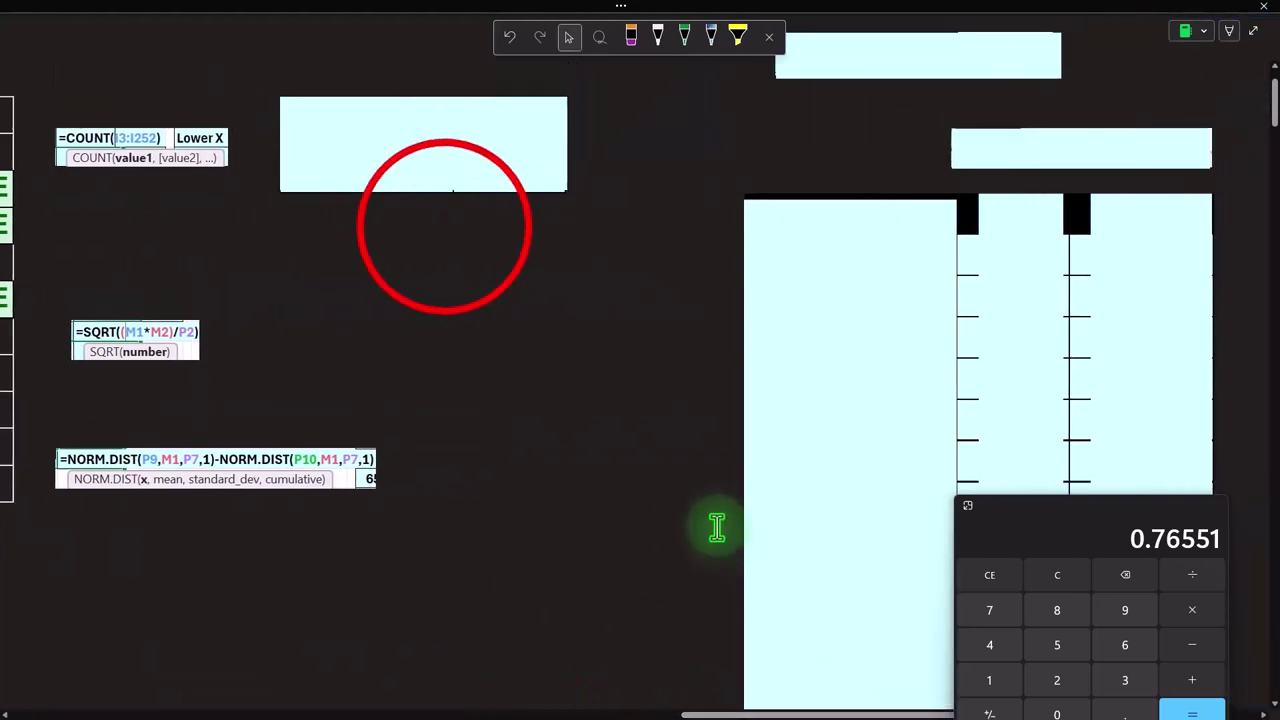
{"action": "left_click", "coordinate": [445, 226]}
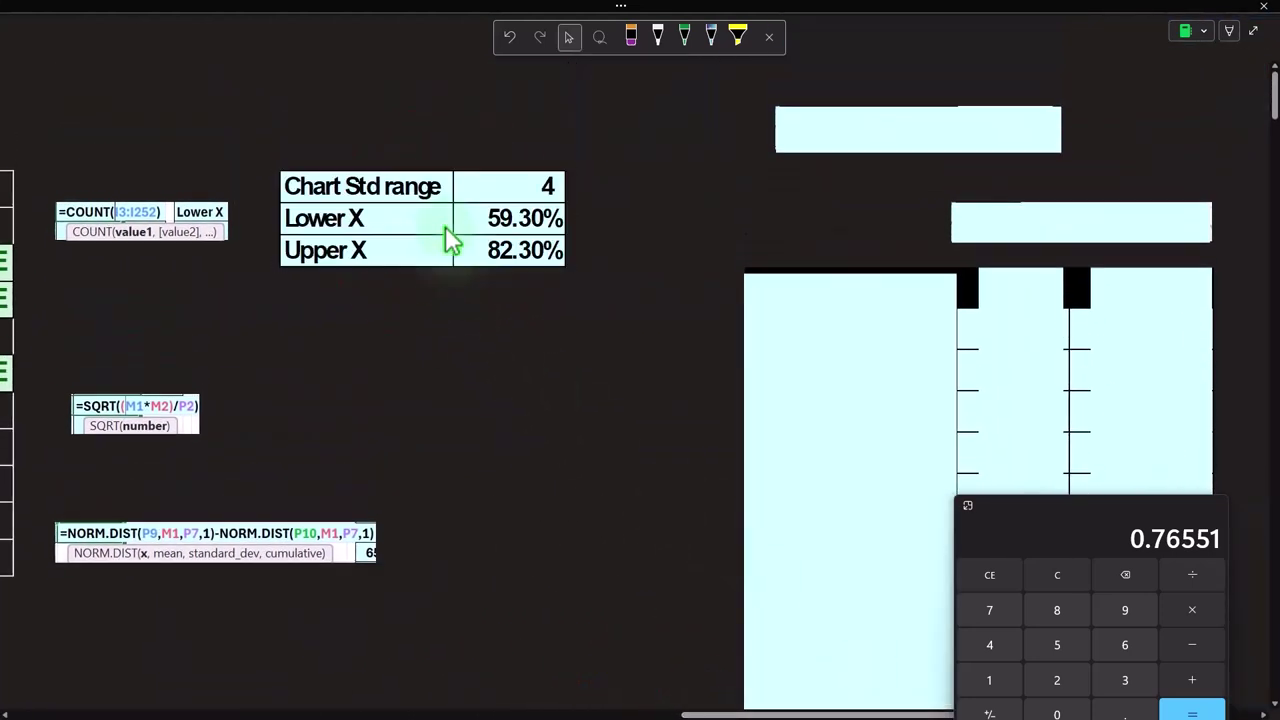
{"action": "left_click", "coordinate": [740, 714]}
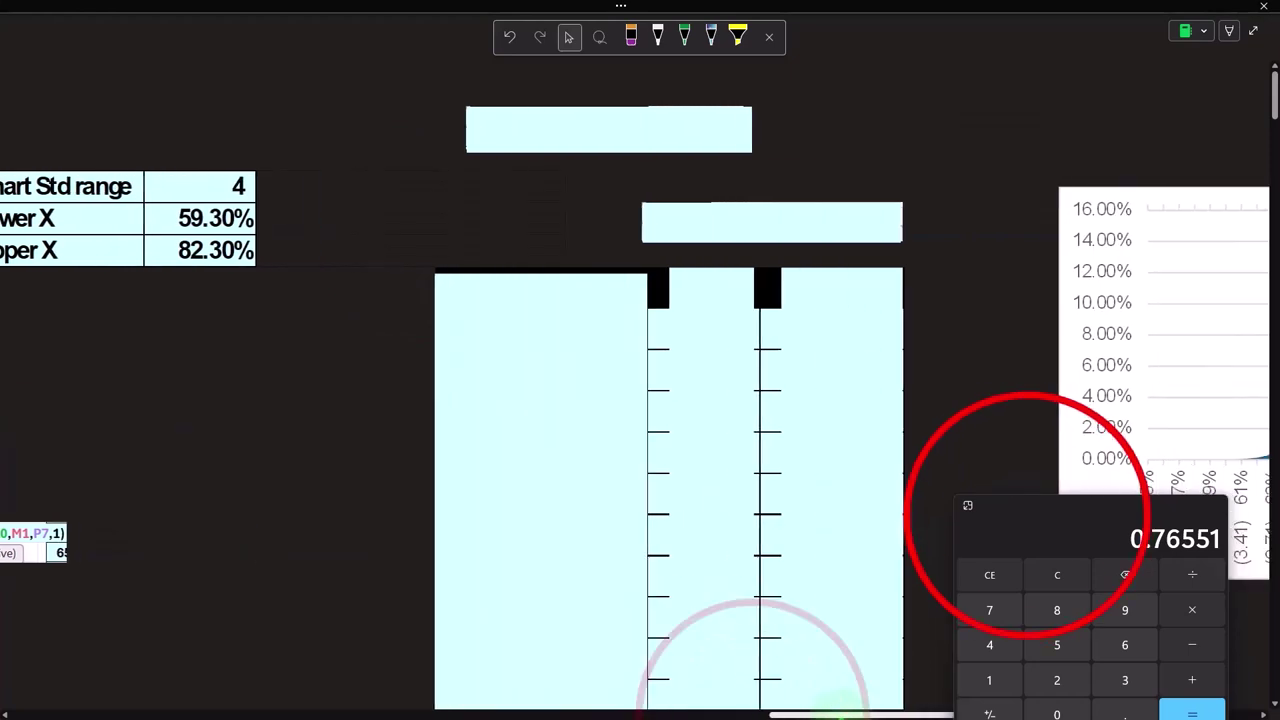
{"action": "scroll", "coordinate": [1029, 486], "scroll_direction": "right", "scroll_amount": 5}
{"action": "left_click_drag", "start_coordinate": [1020, 520], "coordinate": [1215, 512]}
{"action": "left_click", "coordinate": [343, 494]}
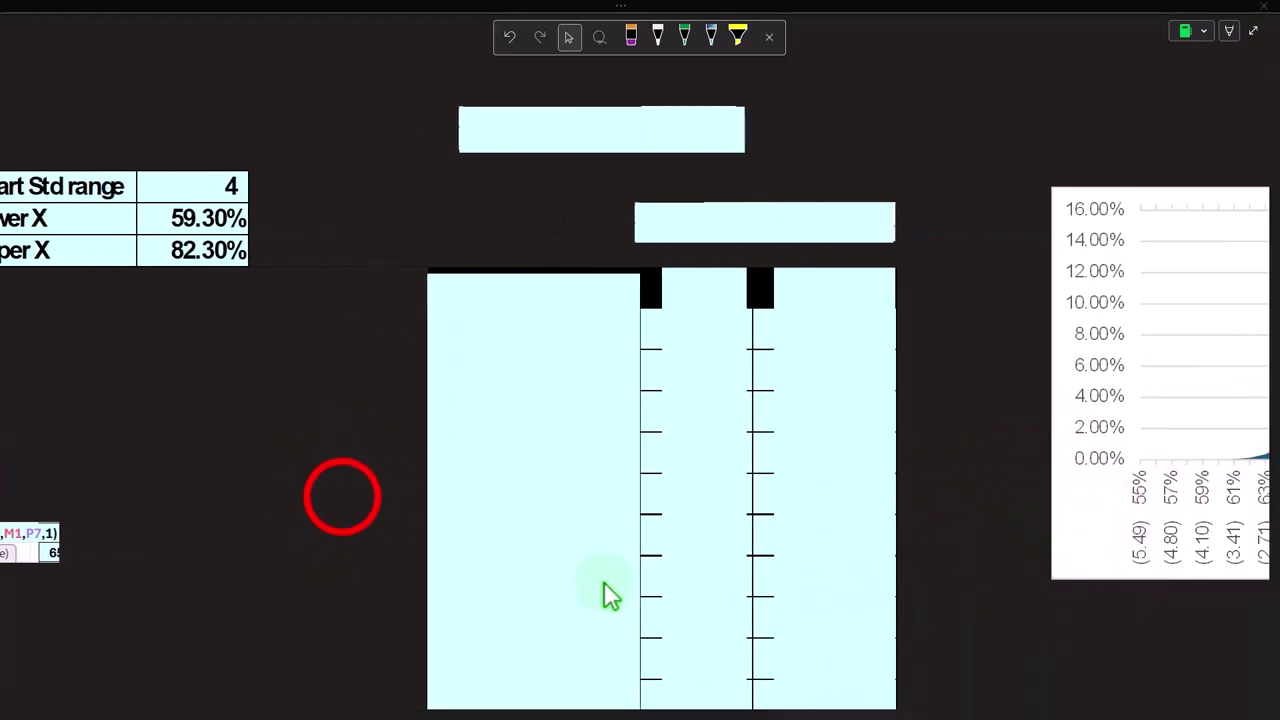
Magnify the shaded bell-curve chart, restore it, and scroll back to the summary test table.
{"action": "left_click", "coordinate": [840, 712]}
{"action": "left_click_drag", "start_coordinate": [840, 712], "coordinate": [985, 711]}
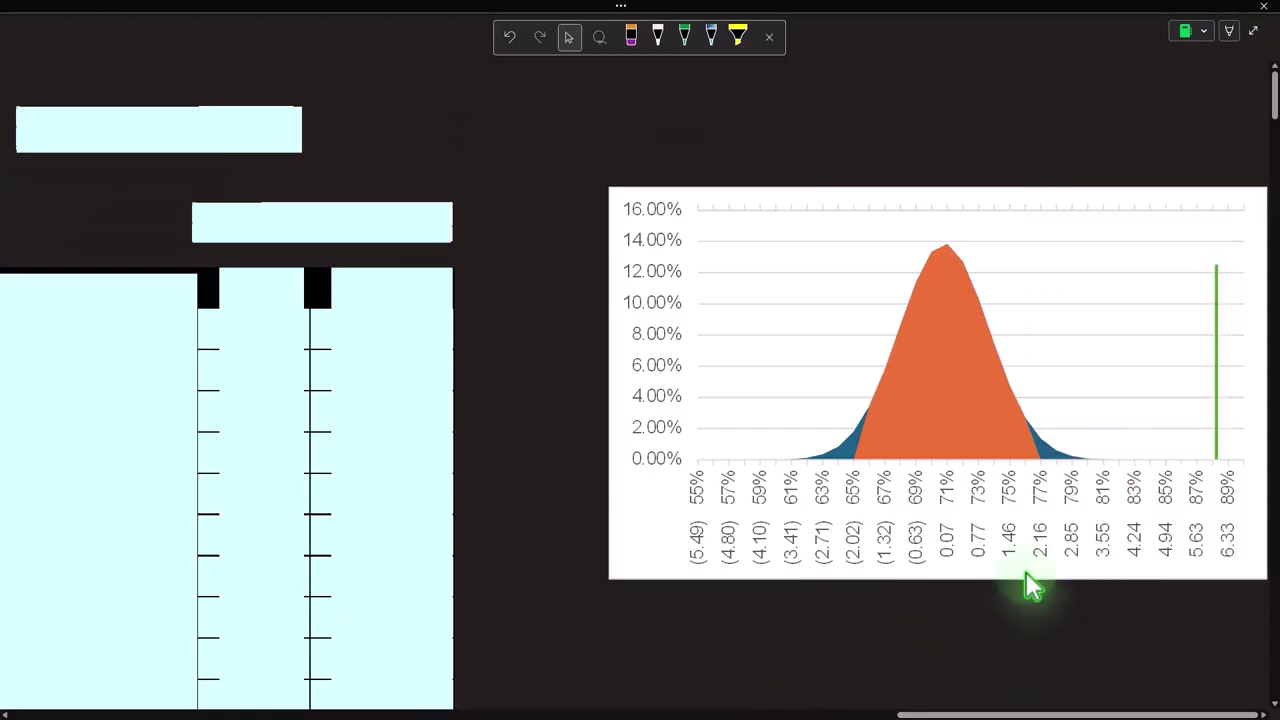
{"action": "left_click", "coordinate": [800, 491]}
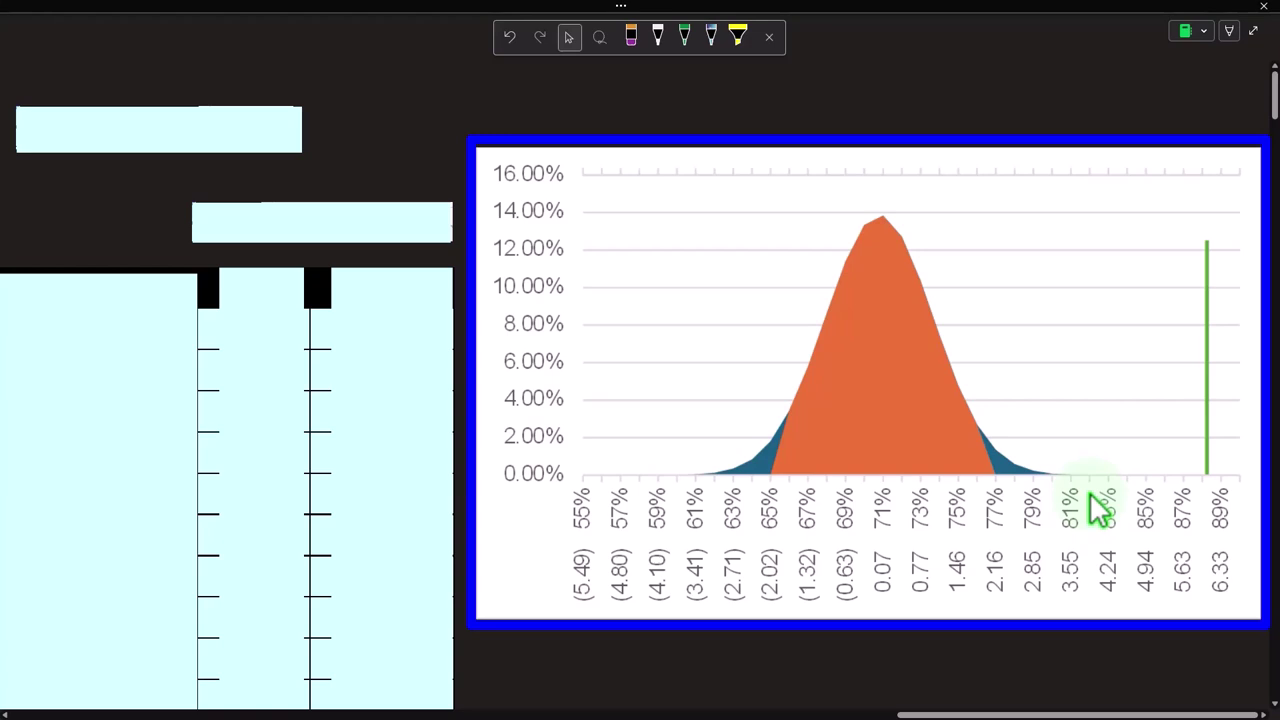
{"action": "left_click", "coordinate": [1078, 713]}
{"action": "left_click_drag", "start_coordinate": [1076, 713], "coordinate": [705, 712]}
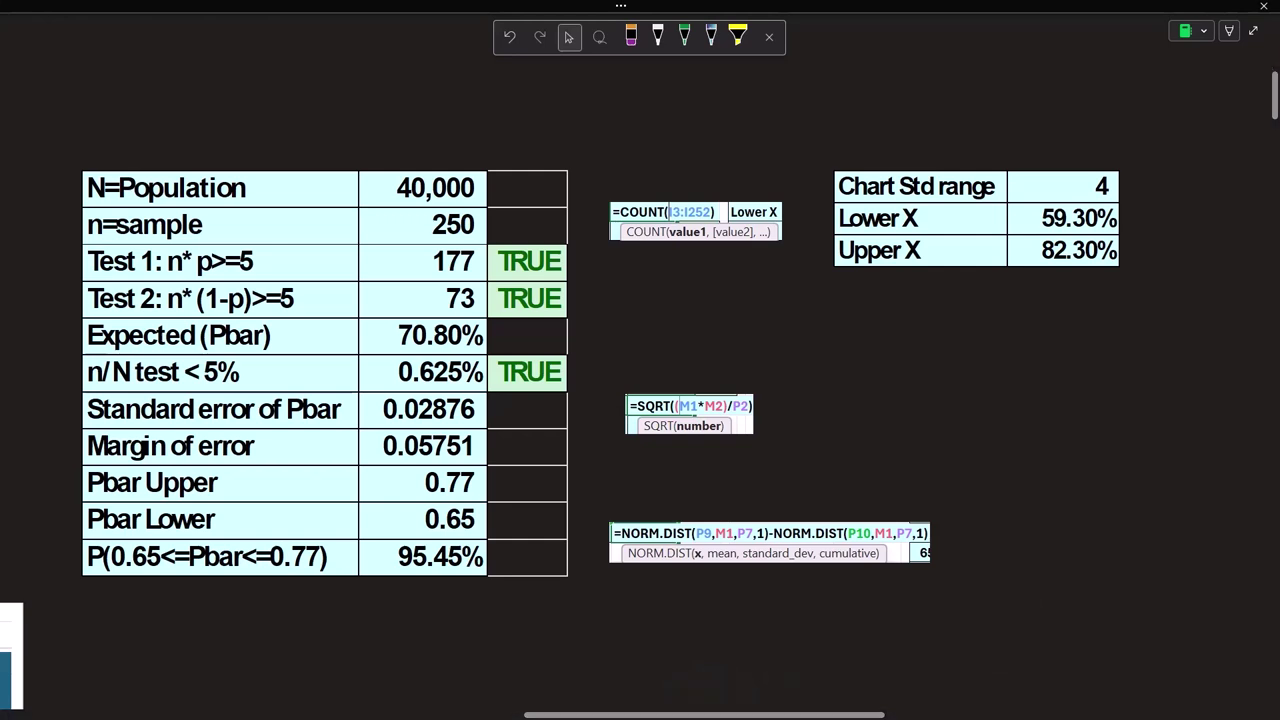
Place Calculator next to the Chart Std range table and reset its display to 0.
{"action": "key", "text": "alt+Tab"}
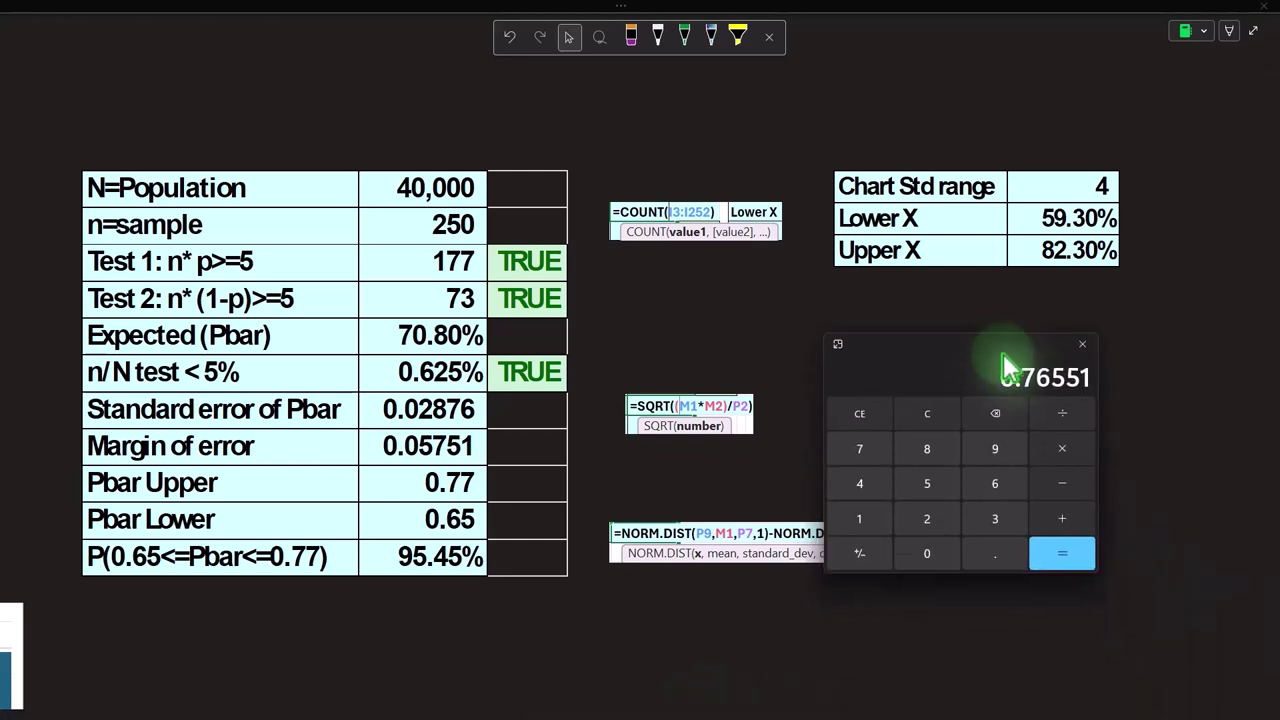
{"action": "left_click", "coordinate": [880, 658]}
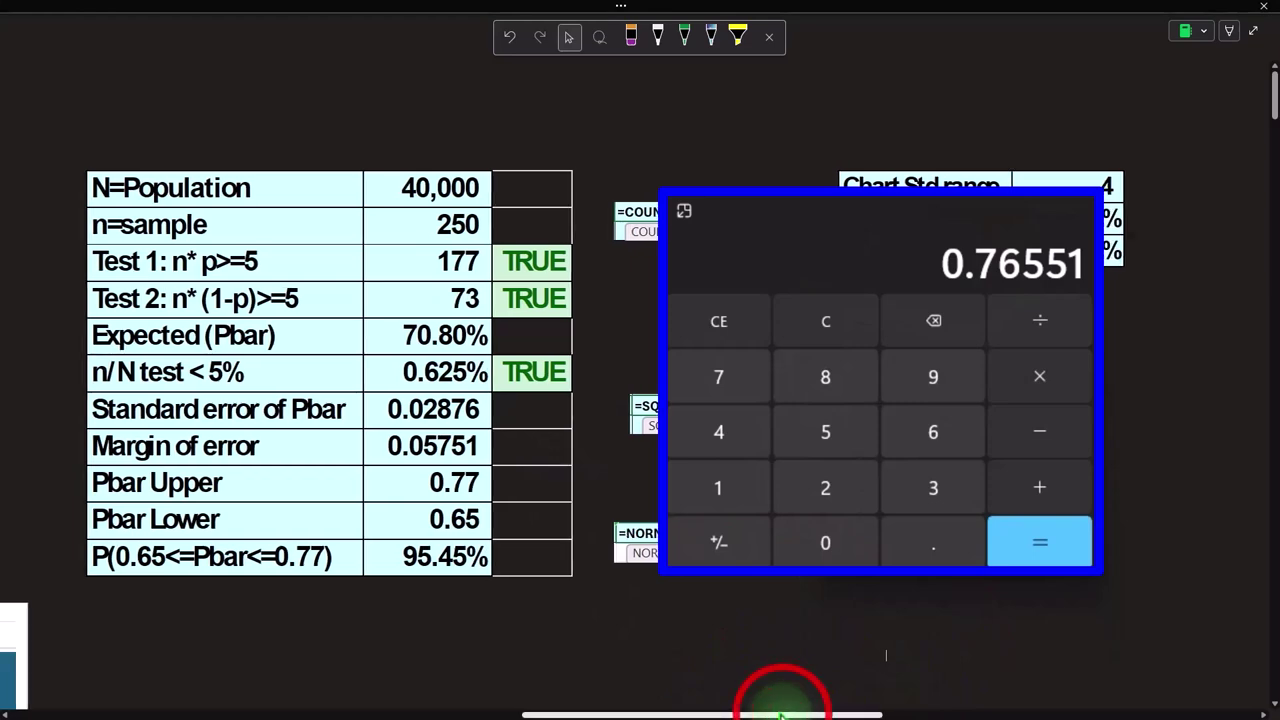
{"action": "mouse_move", "coordinate": [777, 714]}
{"action": "left_mouse_down"}
{"action": "mouse_move", "coordinate": [460, 709]}
{"action": "mouse_move", "coordinate": [772, 712]}
{"action": "mouse_move", "coordinate": [771, 700]}
{"action": "left_mouse_up"}
{"action": "left_click_drag", "start_coordinate": [771, 238], "coordinate": [1048, 325]}
{"action": "left_click", "coordinate": [1022, 378]}
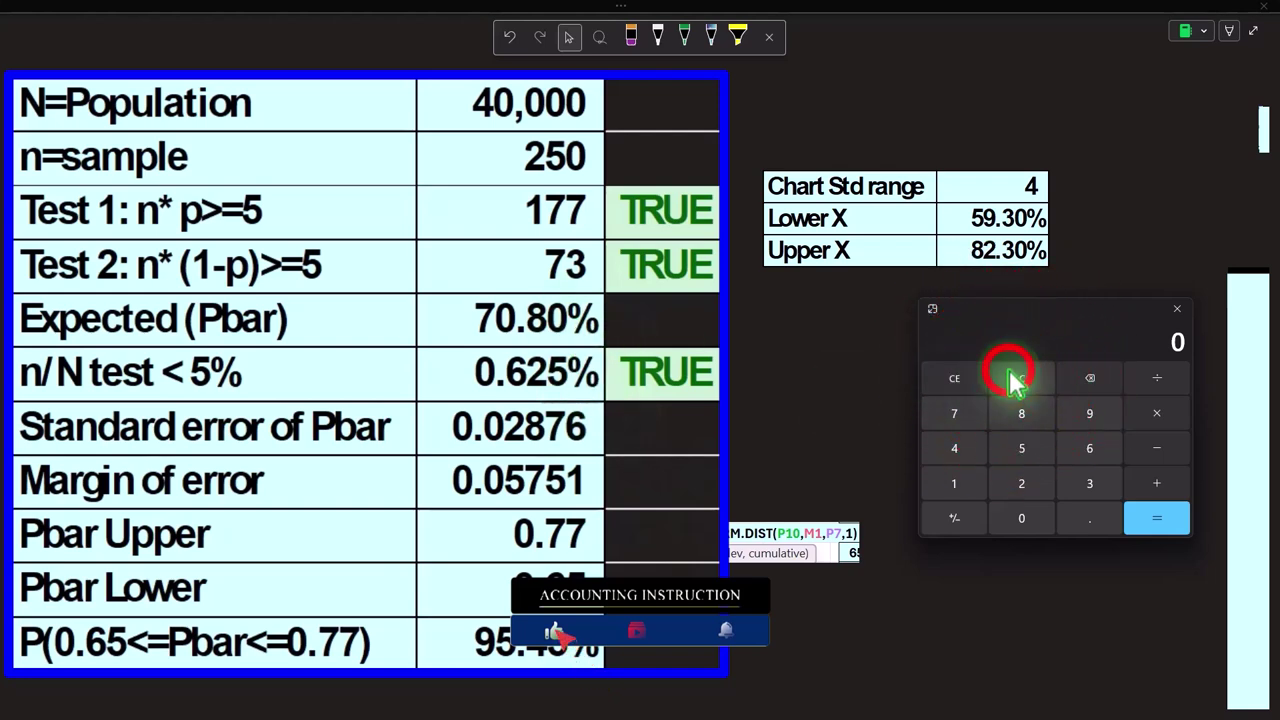
Compute 4 × 0.02876 in Calculator and combine it with 0.708.
{"action": "type", "text": ".708"}
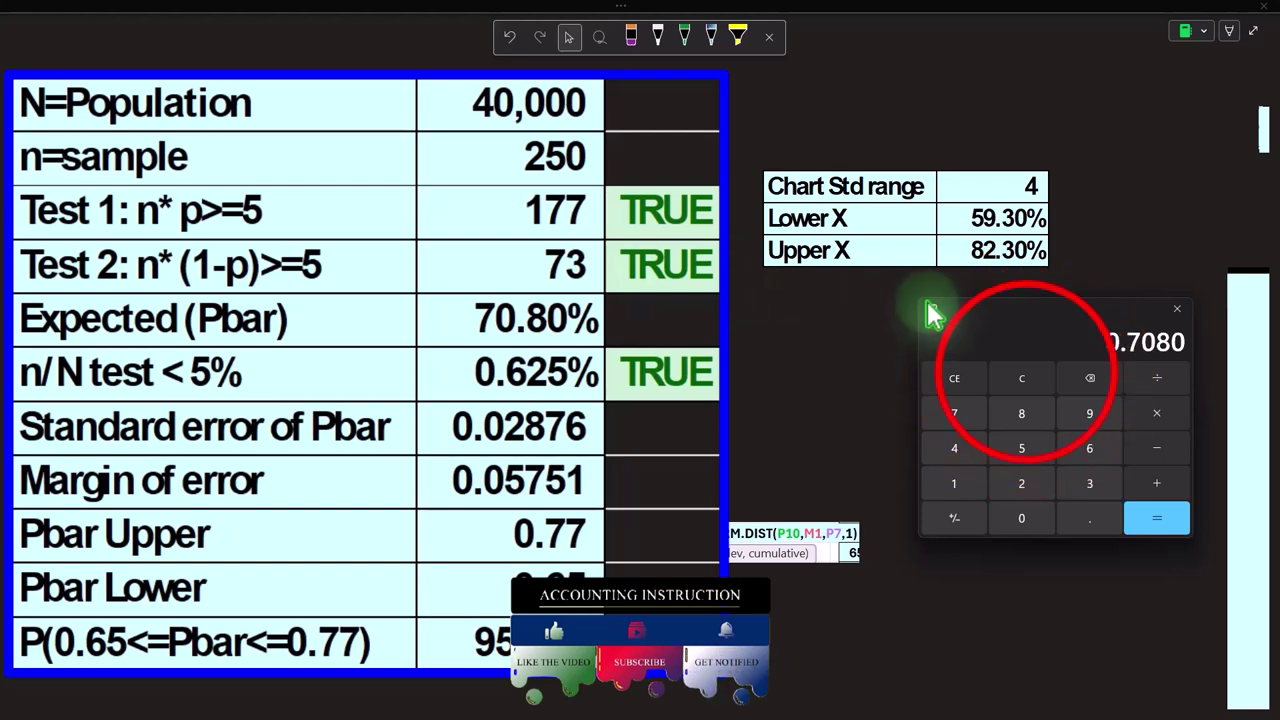
{"action": "left_click", "coordinate": [1021, 377]}
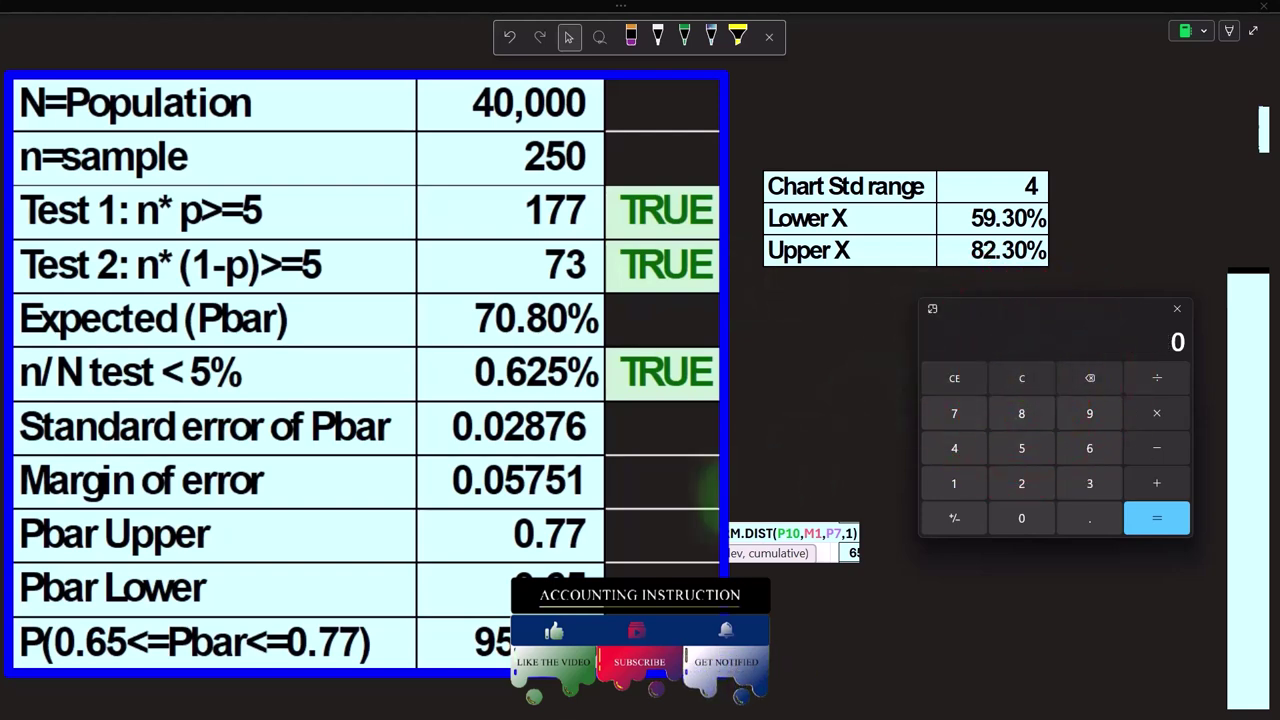
{"action": "type", "text": ".0"}
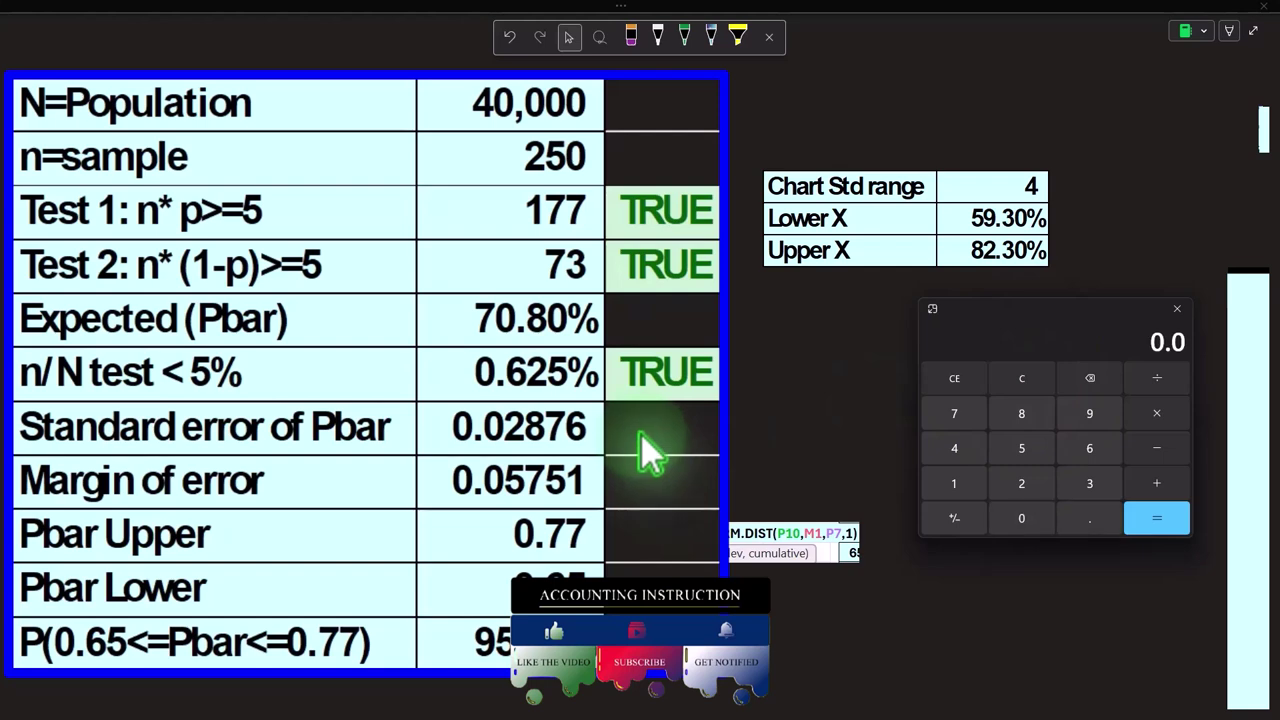
{"action": "type", "text": "2876"}
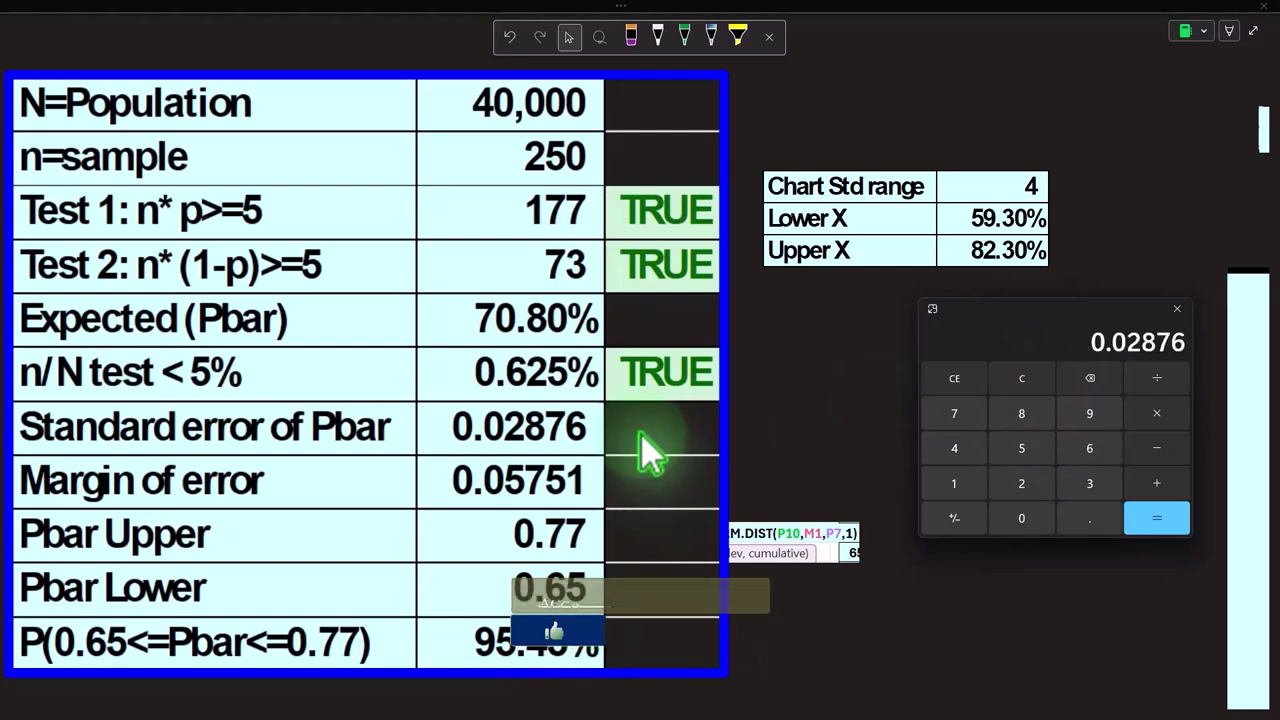
{"action": "type", "text": "*4"}
{"action": "key", "text": "Return"}
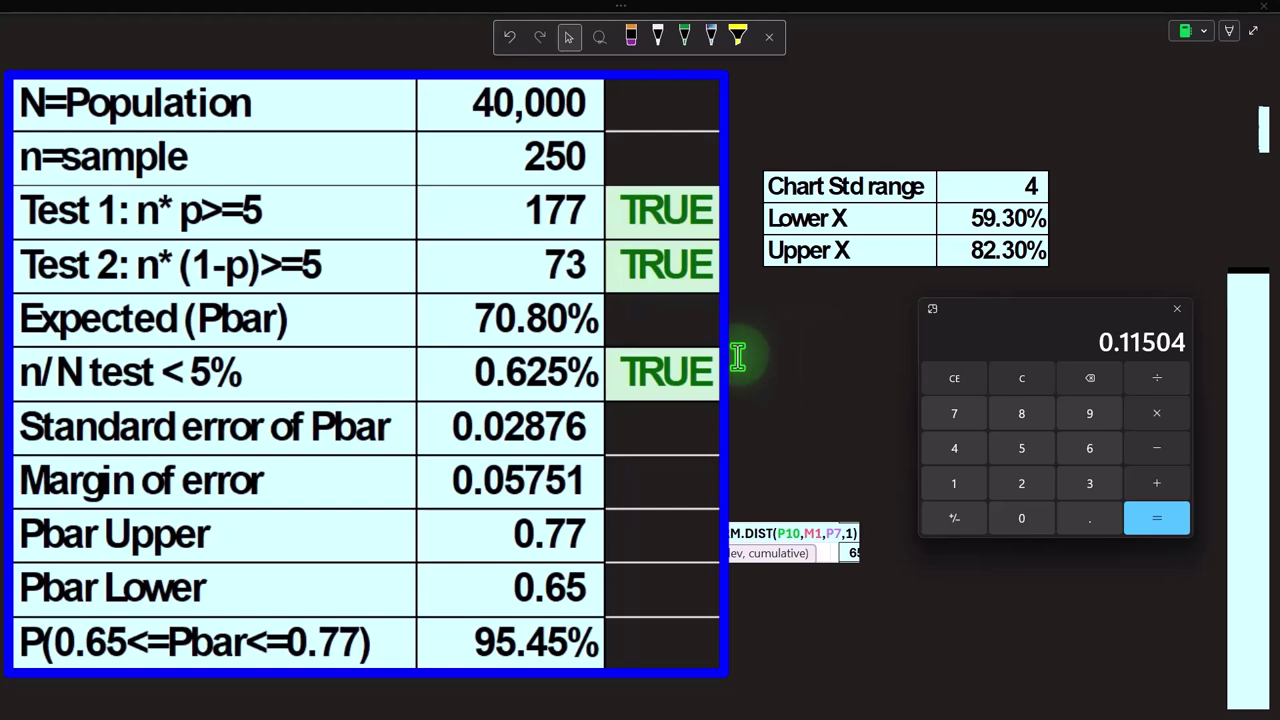
{"action": "type", "text": ".7080"}
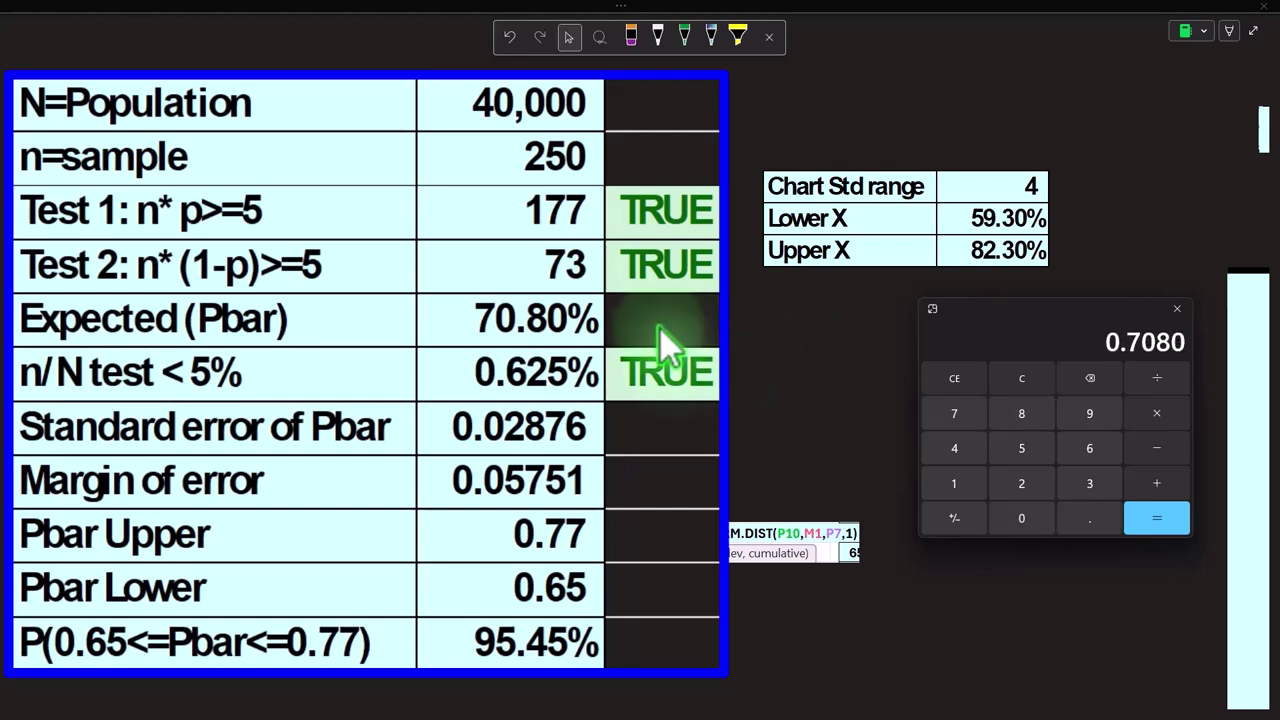
{"action": "type", "text": "-0.59296"}
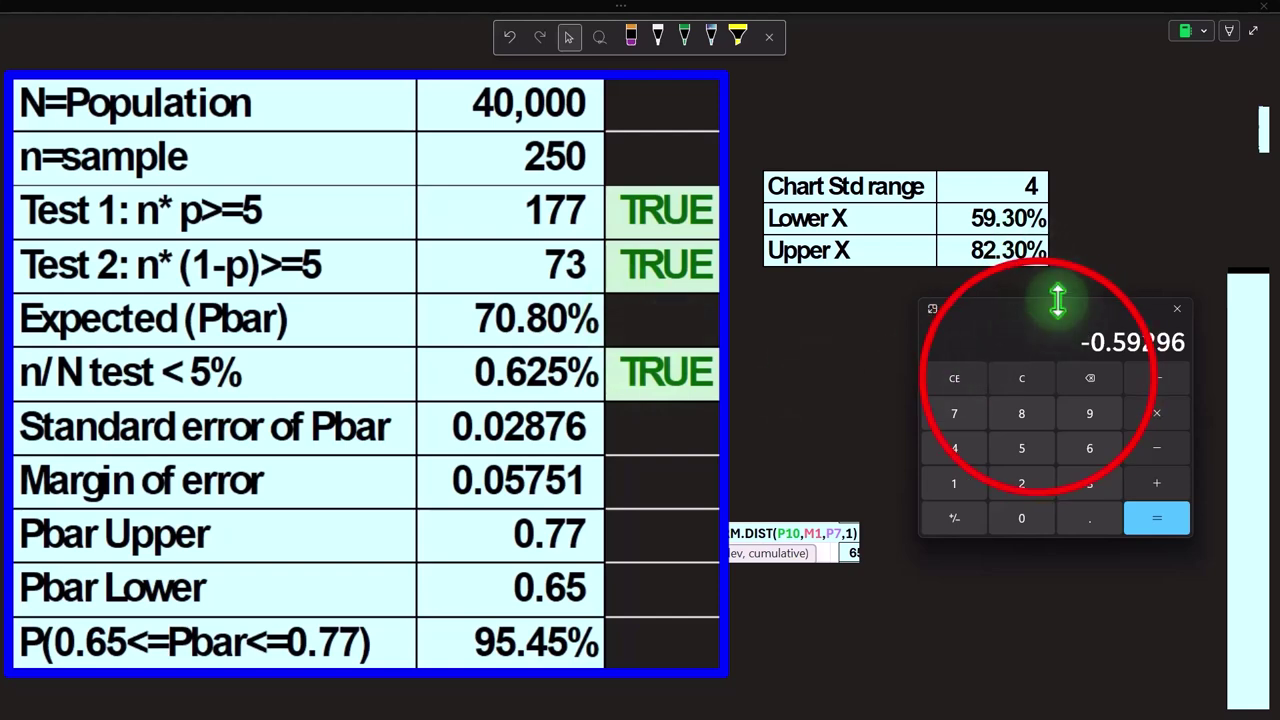
Try 4 × 0.05751 plus 0.708, which gives 0.93804.
{"action": "left_click", "coordinate": [1021, 378]}
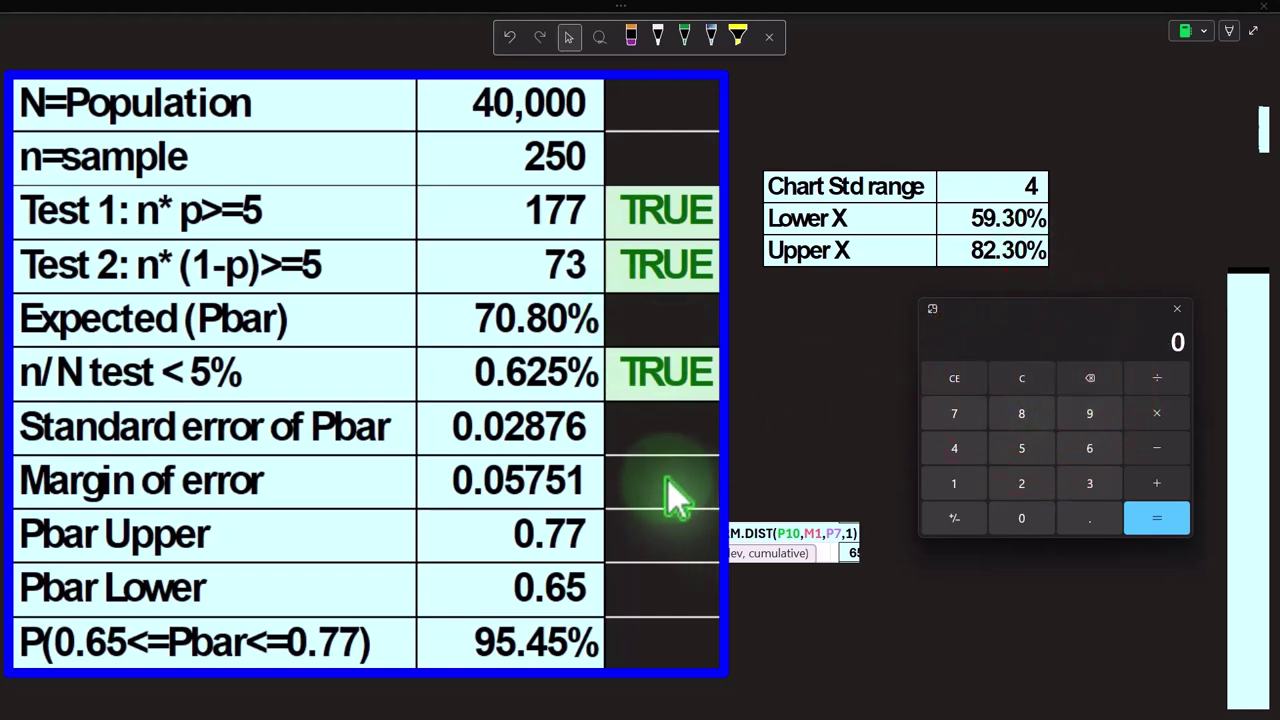
{"action": "type", "text": ".05751*4"}
{"action": "key", "text": "Return"}
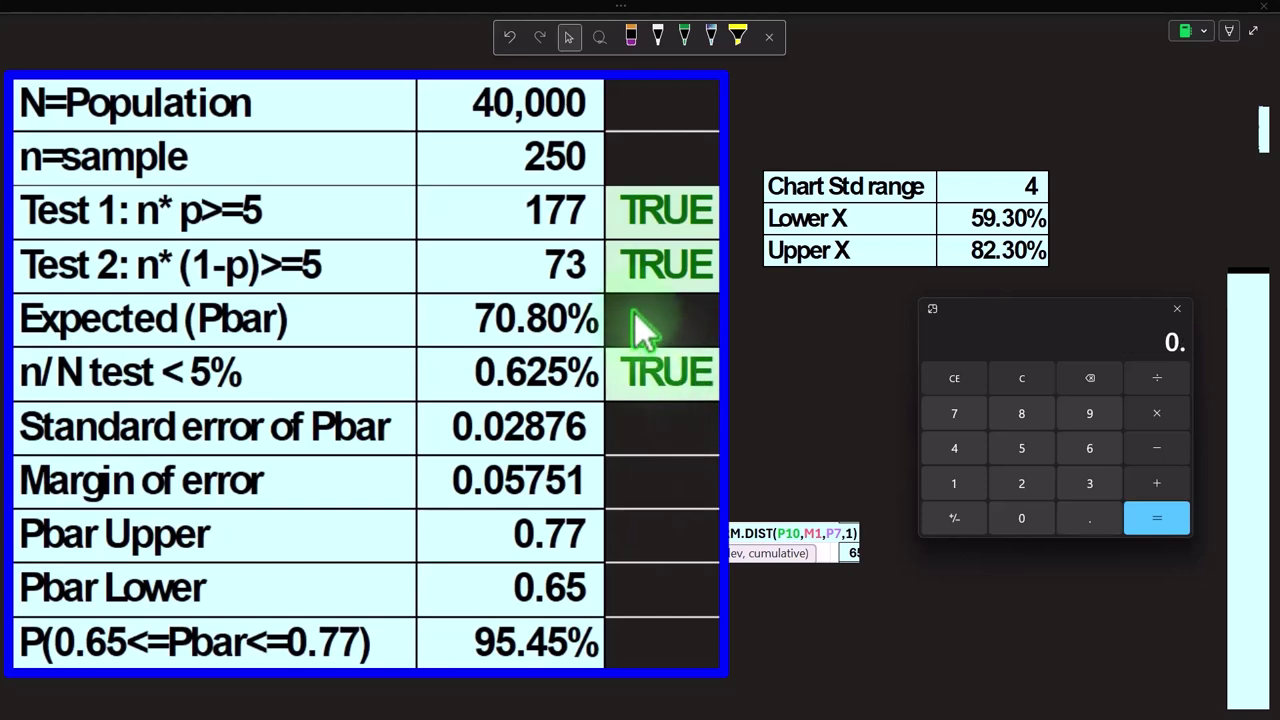
{"action": "type", "text": "0.708"}
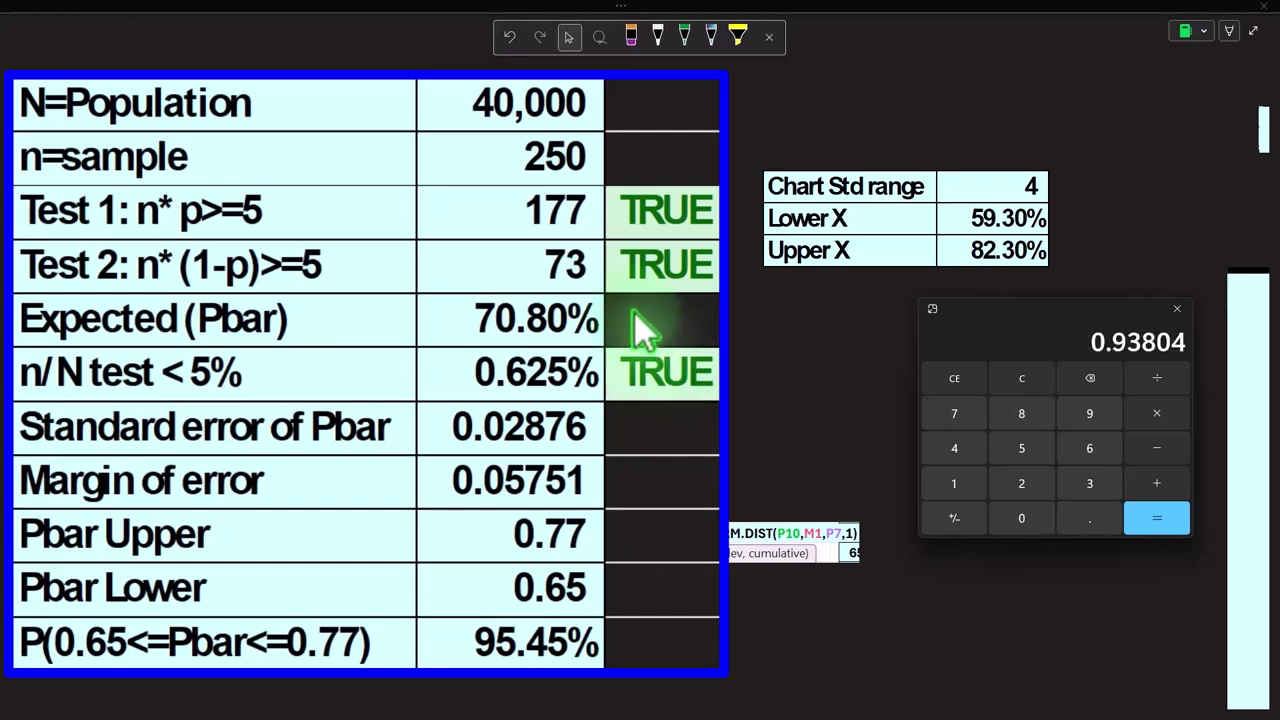
Recompute 0.708 plus four times 0.02876 to get the 0.82304 Upper X bound.
{"action": "left_click", "coordinate": [1022, 379]}
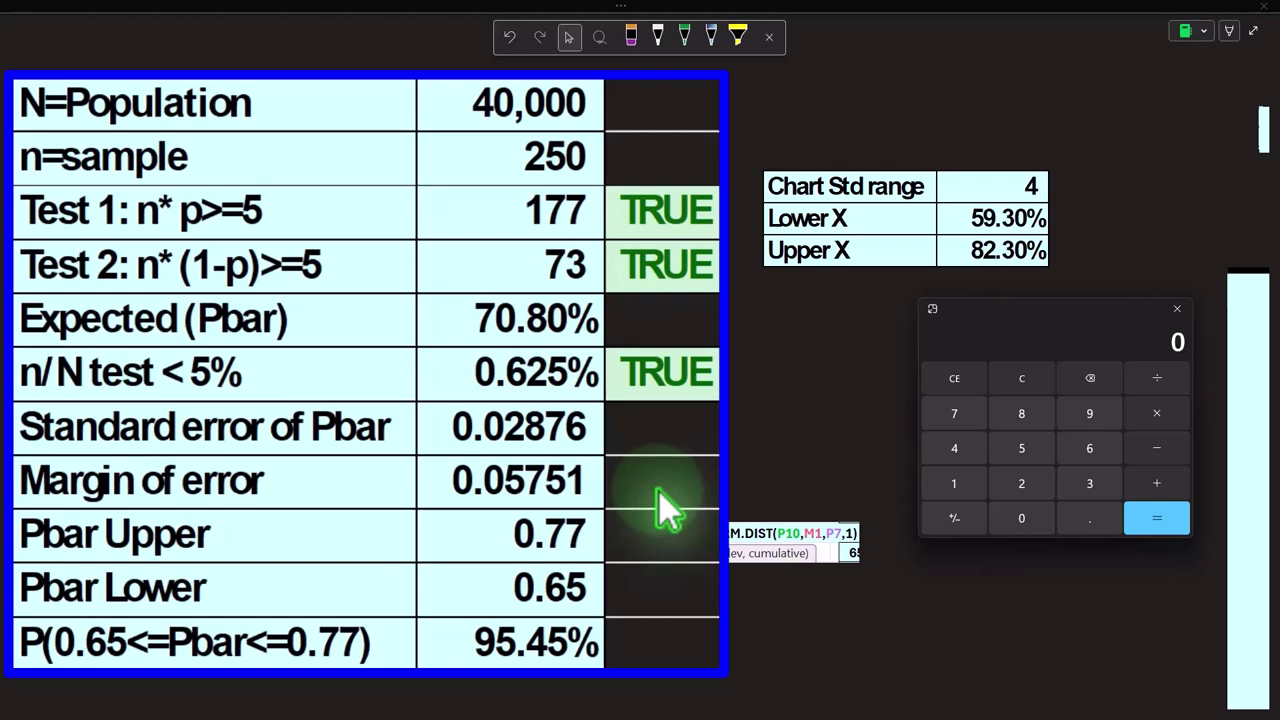
{"action": "type", "text": "0.02876"}
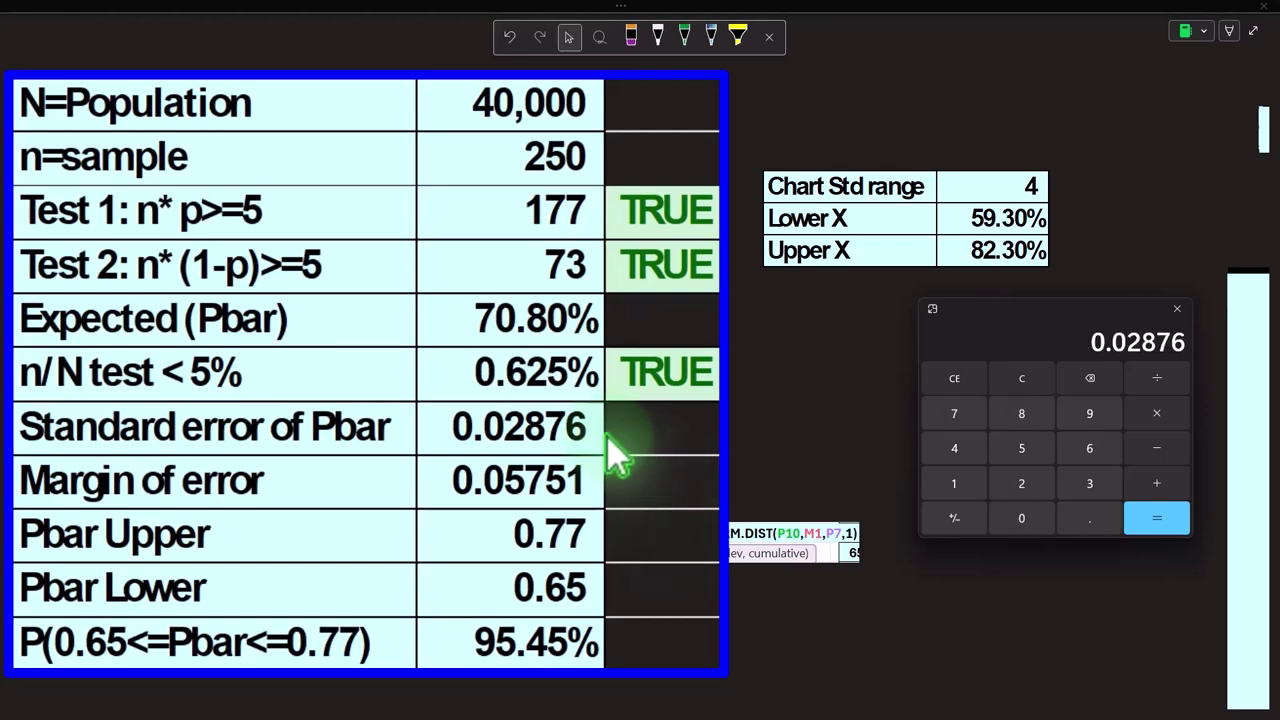
{"action": "type", "text": "4"}
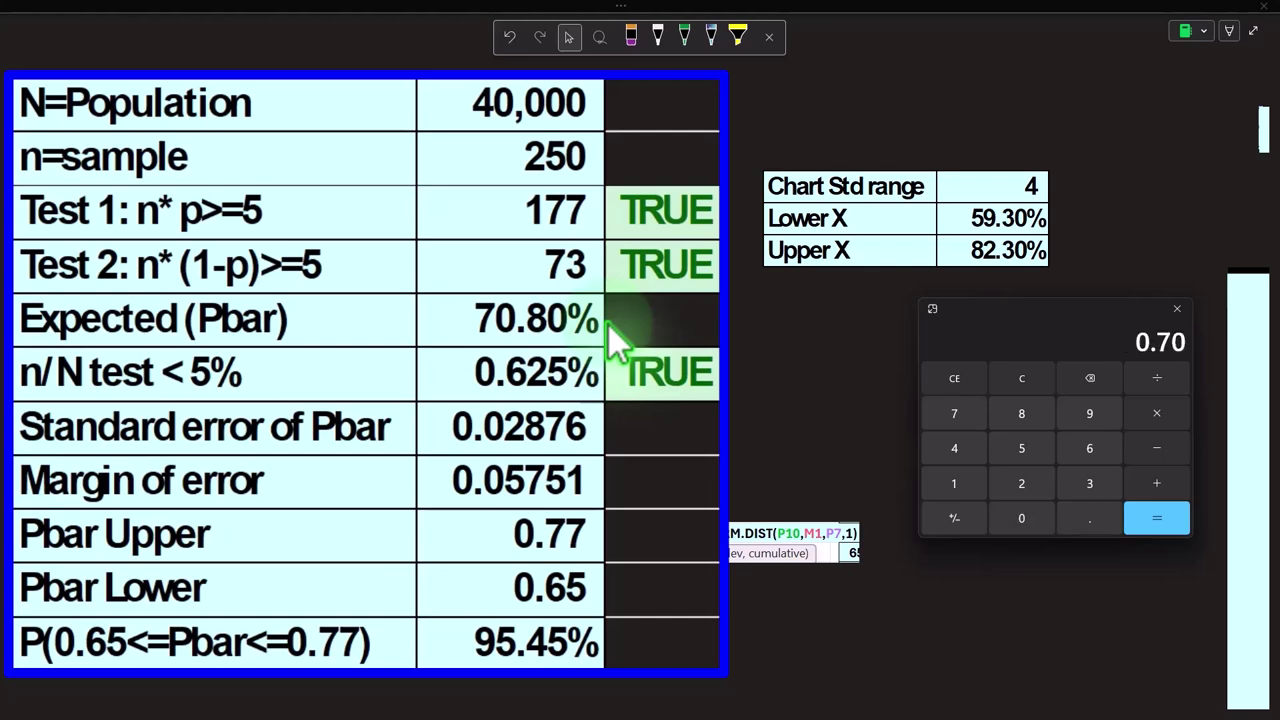
{"action": "type", "text": "8"}
{"action": "key", "text": "Return"}
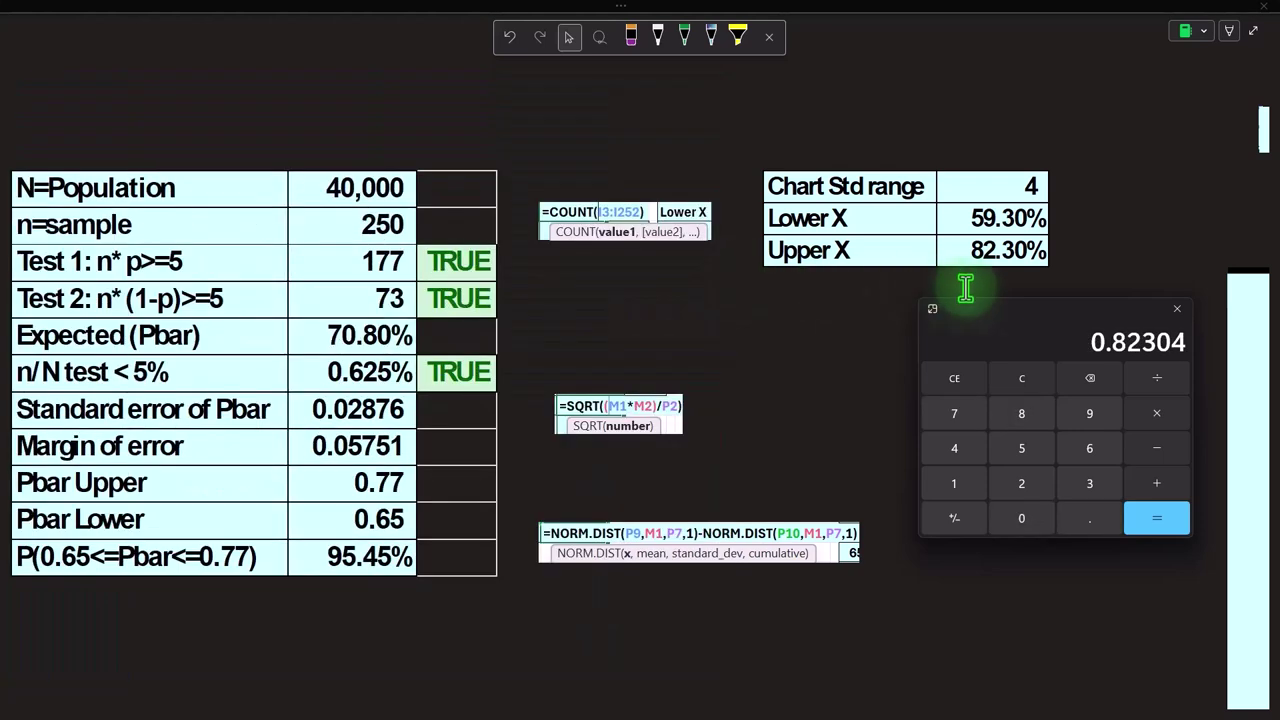
Close Calculator with Alt+F4 and return to the OneNote page.
{"action": "left_click", "coordinate": [837, 323]}
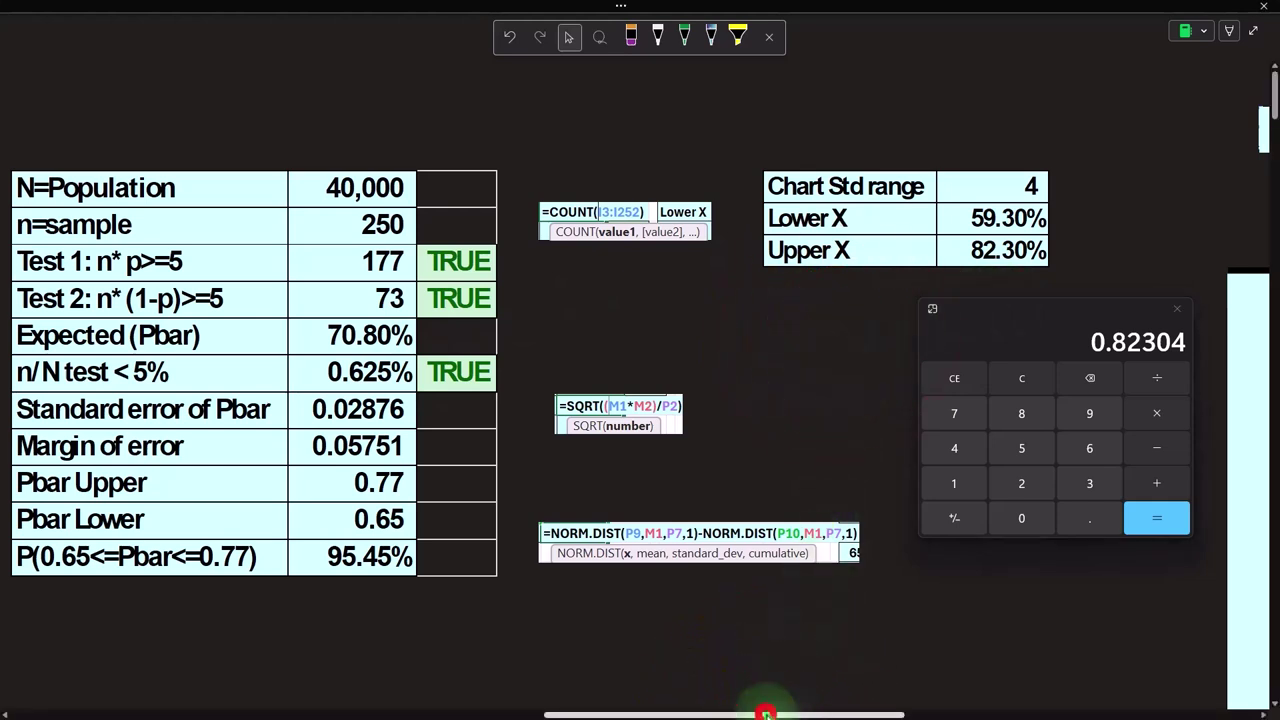
{"action": "left_click_drag", "start_coordinate": [765, 713], "coordinate": [1057, 712]}
{"action": "left_click", "coordinate": [1018, 314]}
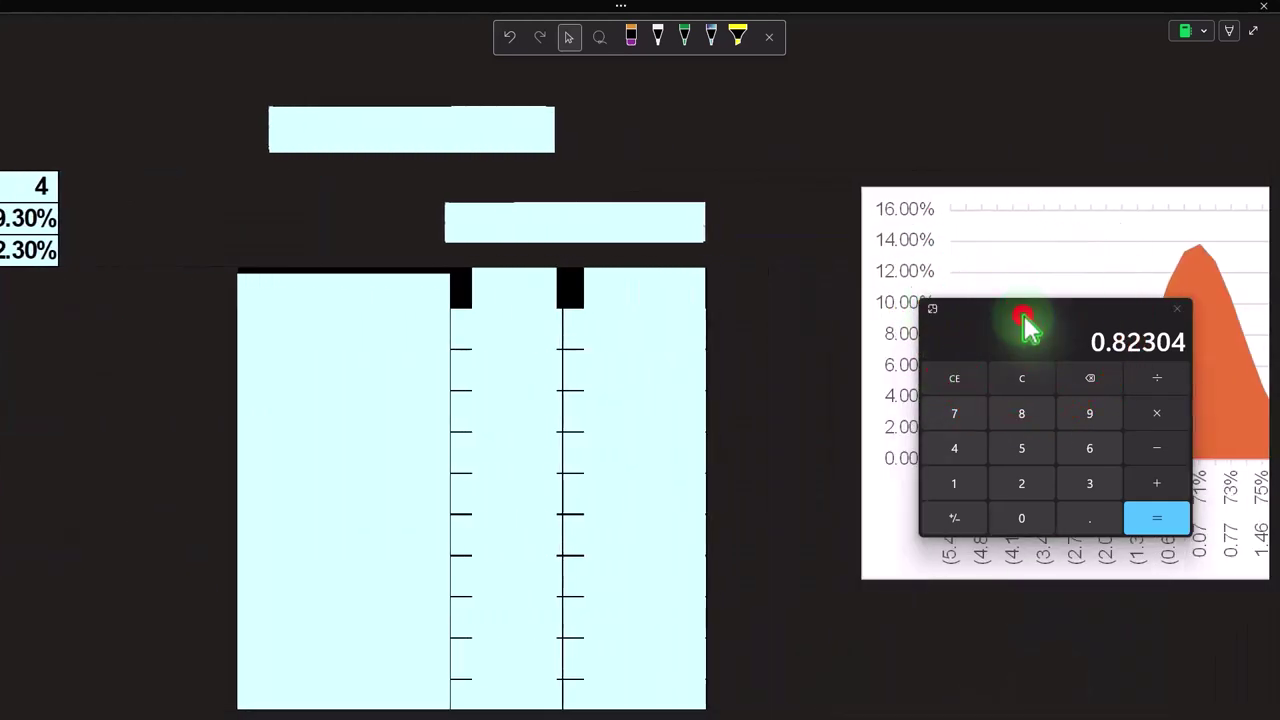
{"action": "key", "text": "alt+F4"}
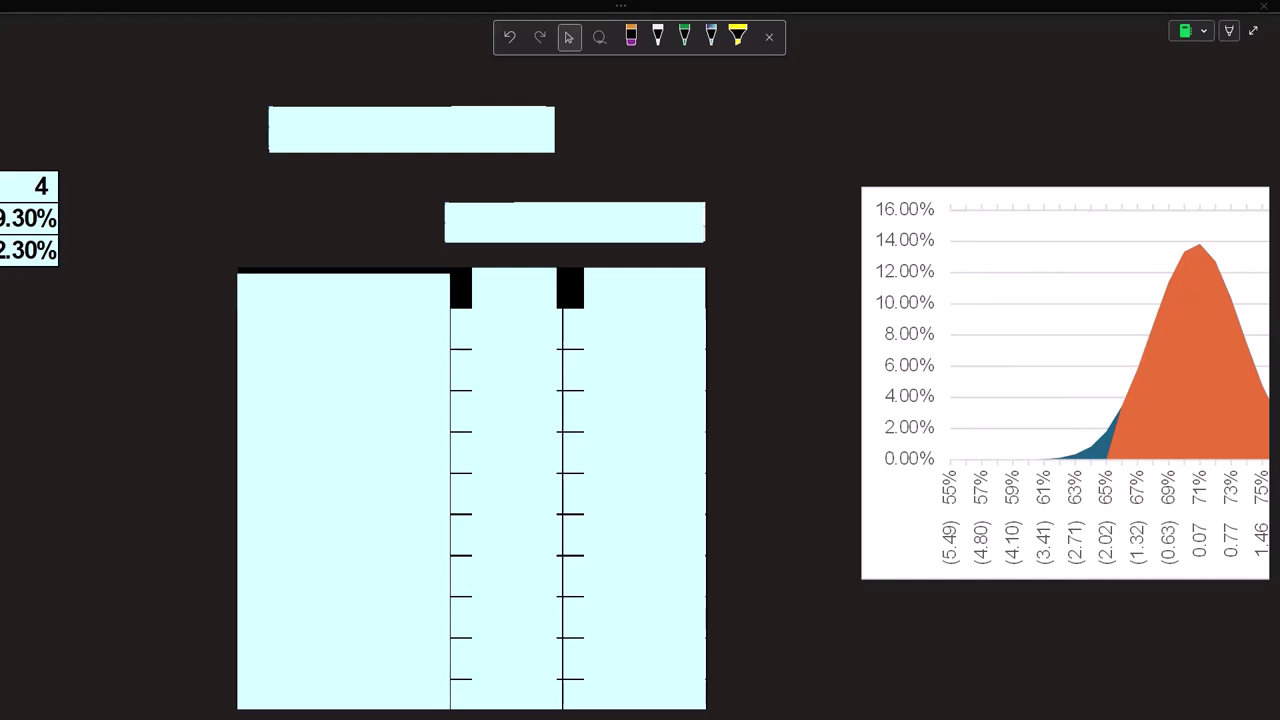
{"action": "left_click", "coordinate": [786, 357]}
Uncover the X/P(X) table for 55%–64% and show its =NORM.DIST(V2,$M$1,$P$7,0)/100 formula.
{"action": "left_click", "coordinate": [914, 712]}
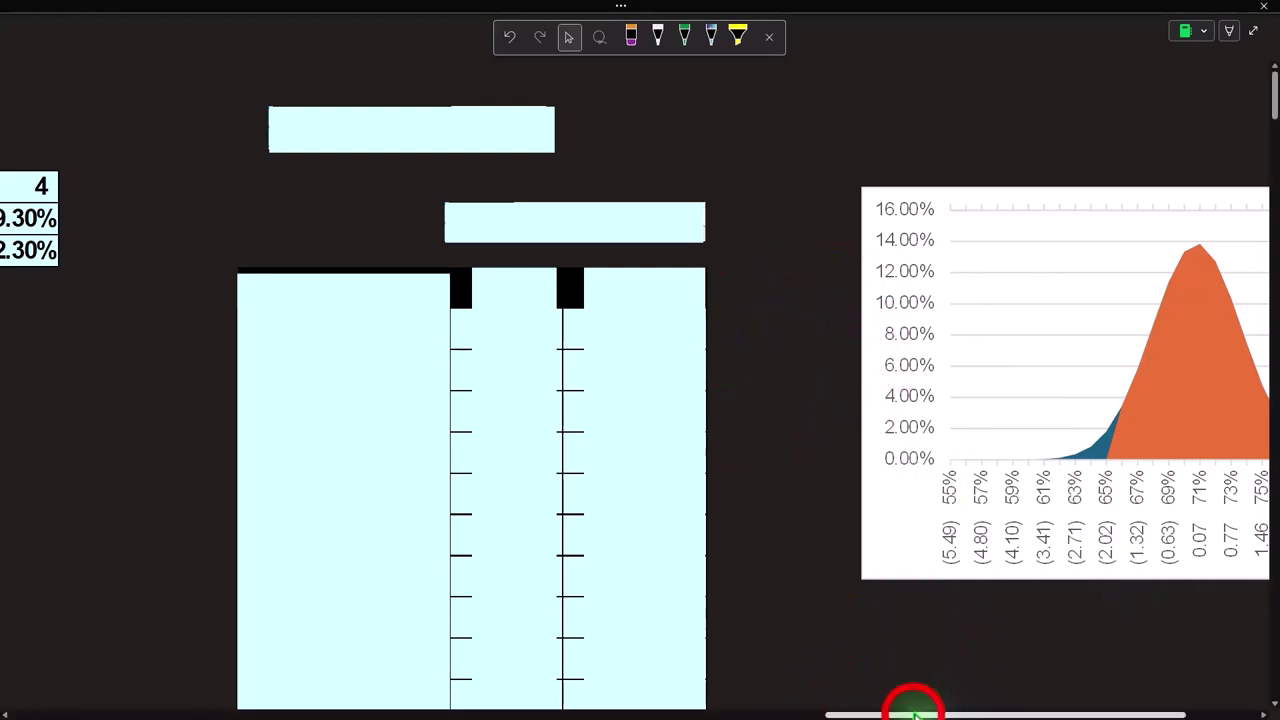
{"action": "left_click_drag", "start_coordinate": [914, 712], "coordinate": [948, 712]}
{"action": "left_click", "coordinate": [255, 295]}
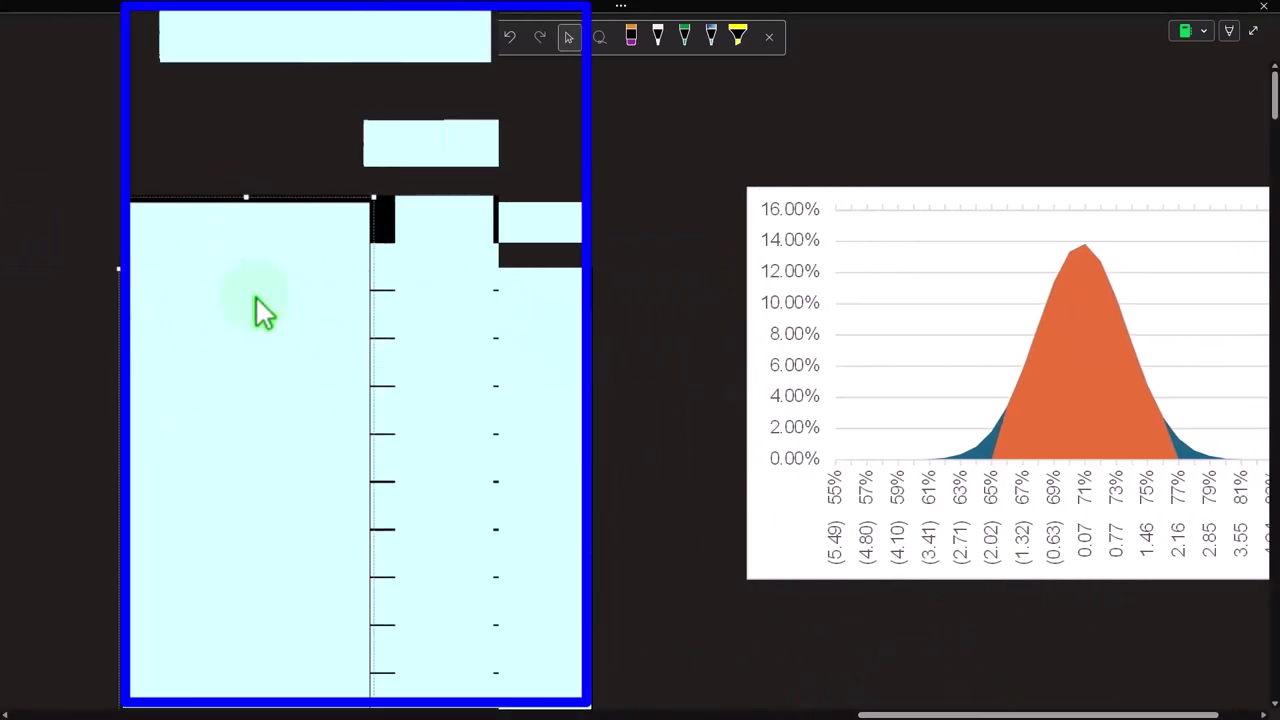
{"action": "left_click", "coordinate": [293, 42]}
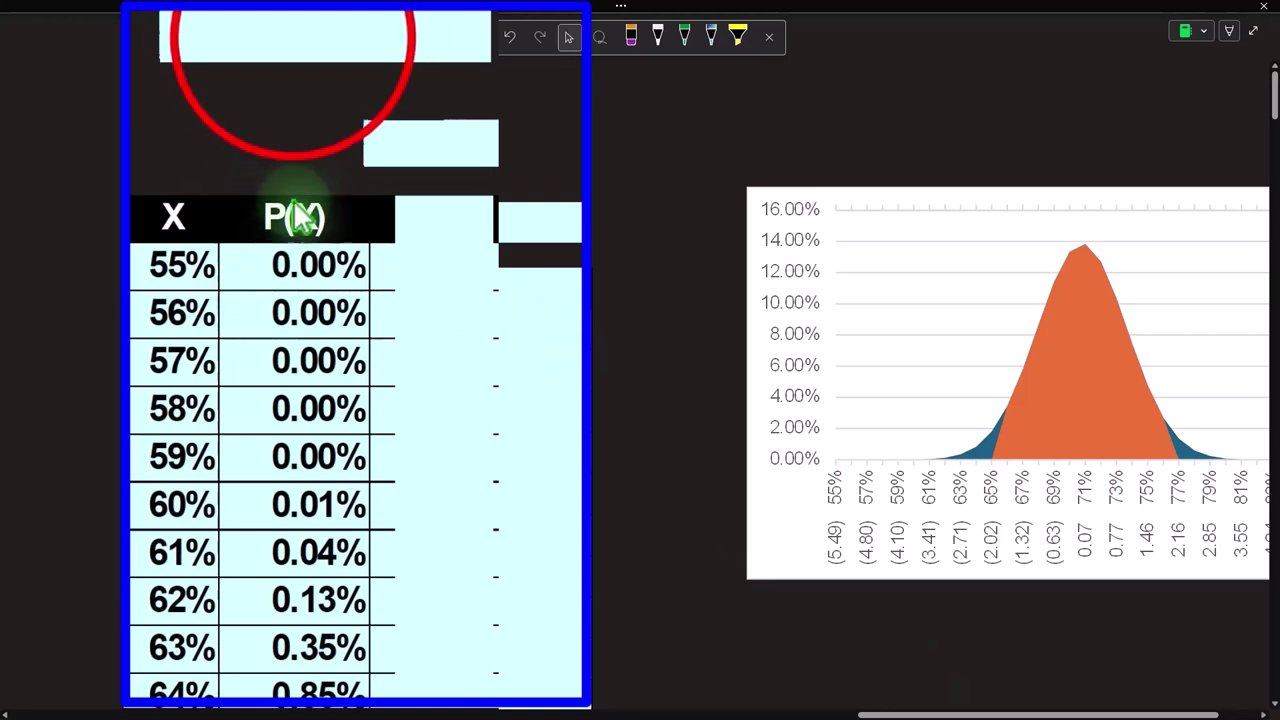
{"action": "double_click", "coordinate": [294, 40]}
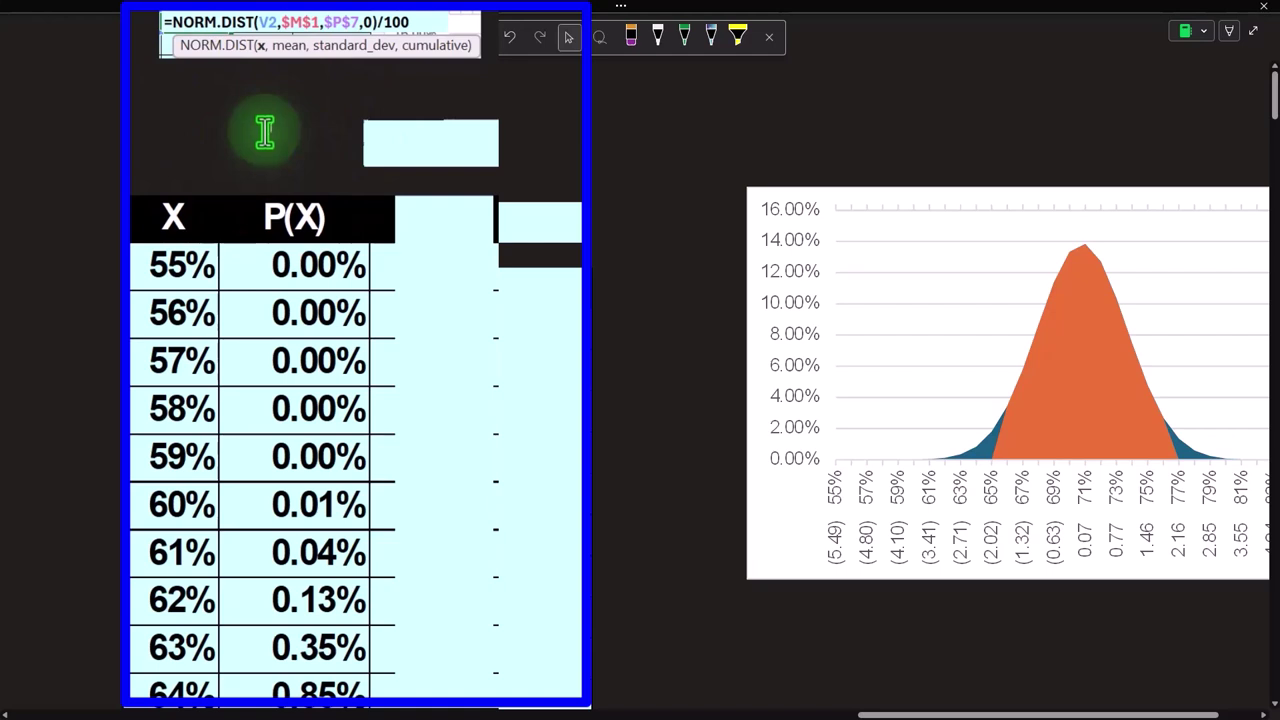
{"action": "left_click", "coordinate": [910, 715]}
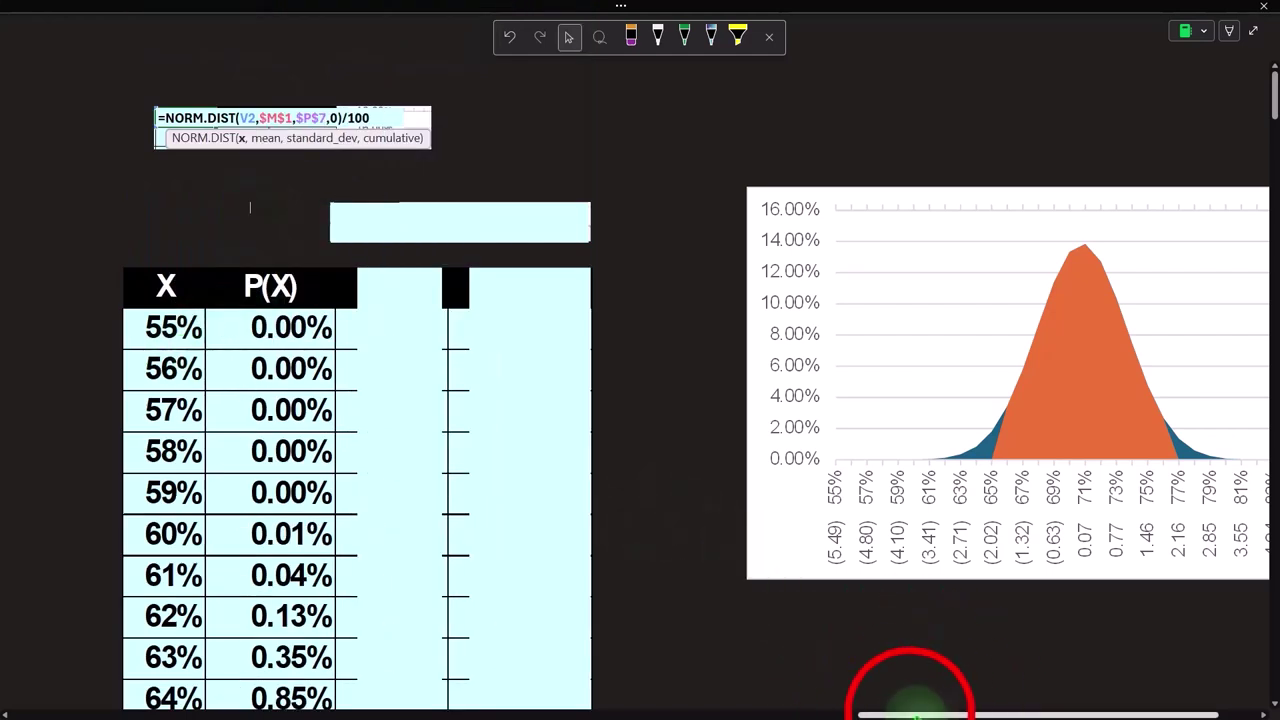
{"action": "left_click_drag", "start_coordinate": [910, 715], "coordinate": [805, 716]}
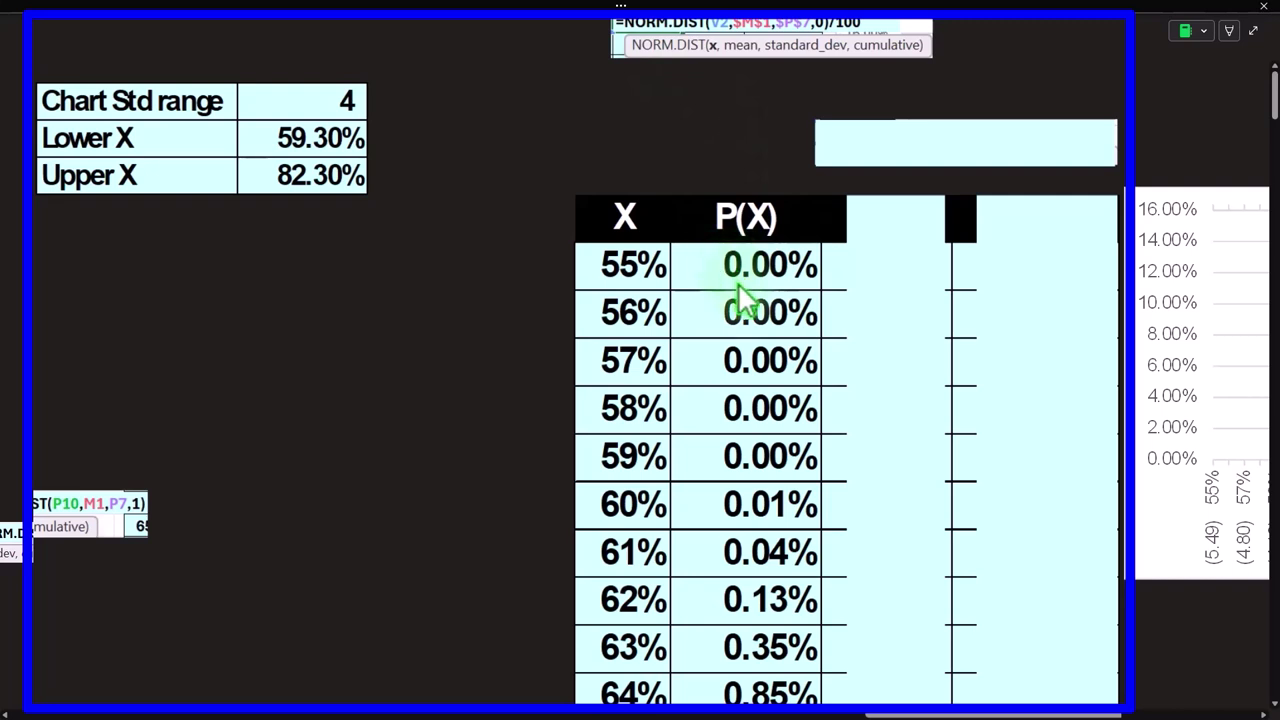
Delete the light-blue cover beside P(X) to reveal Z values from (5.49) to (2.36).
{"action": "key", "text": "Escape"}
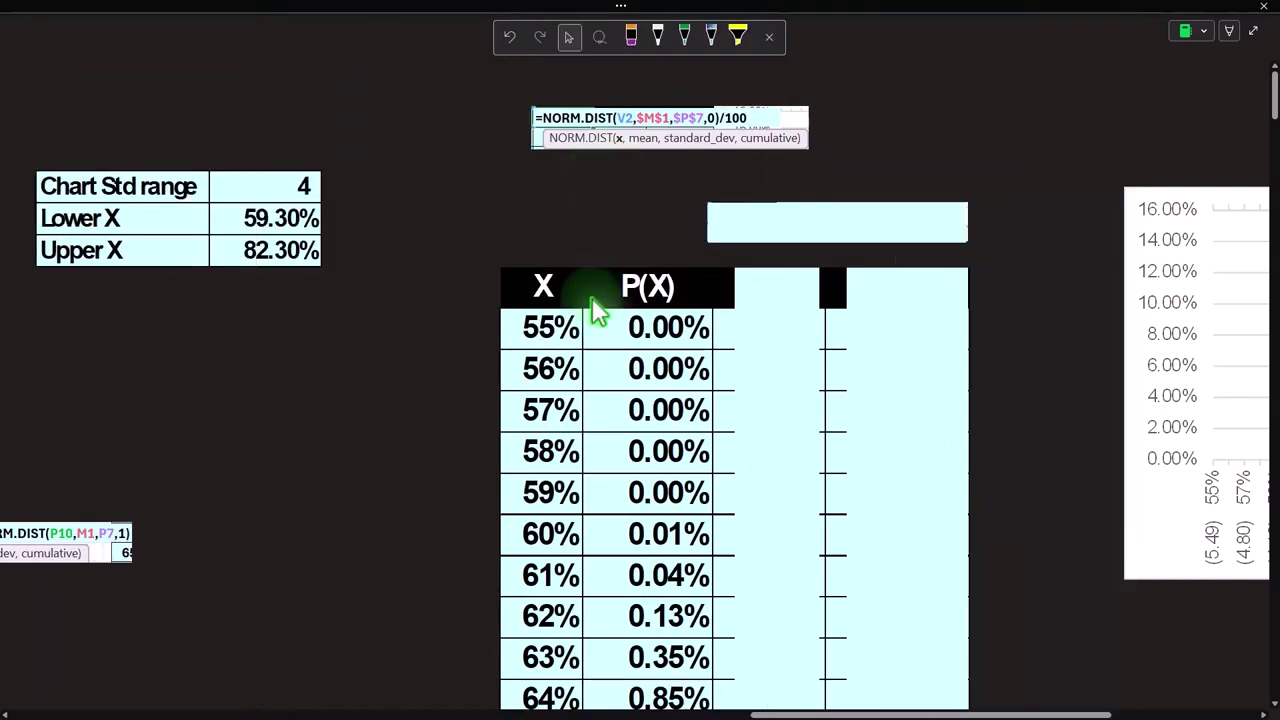
{"action": "left_click", "coordinate": [946, 712]}
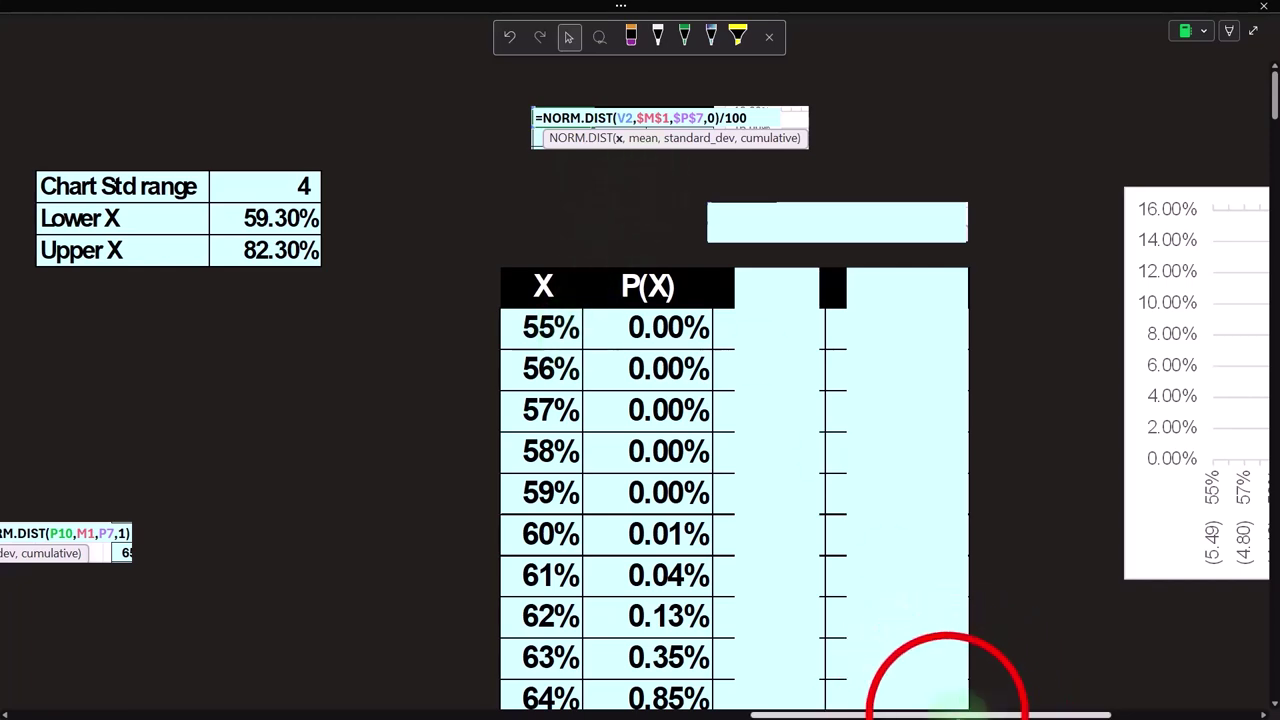
{"action": "left_click_drag", "start_coordinate": [946, 712], "coordinate": [740, 712]}
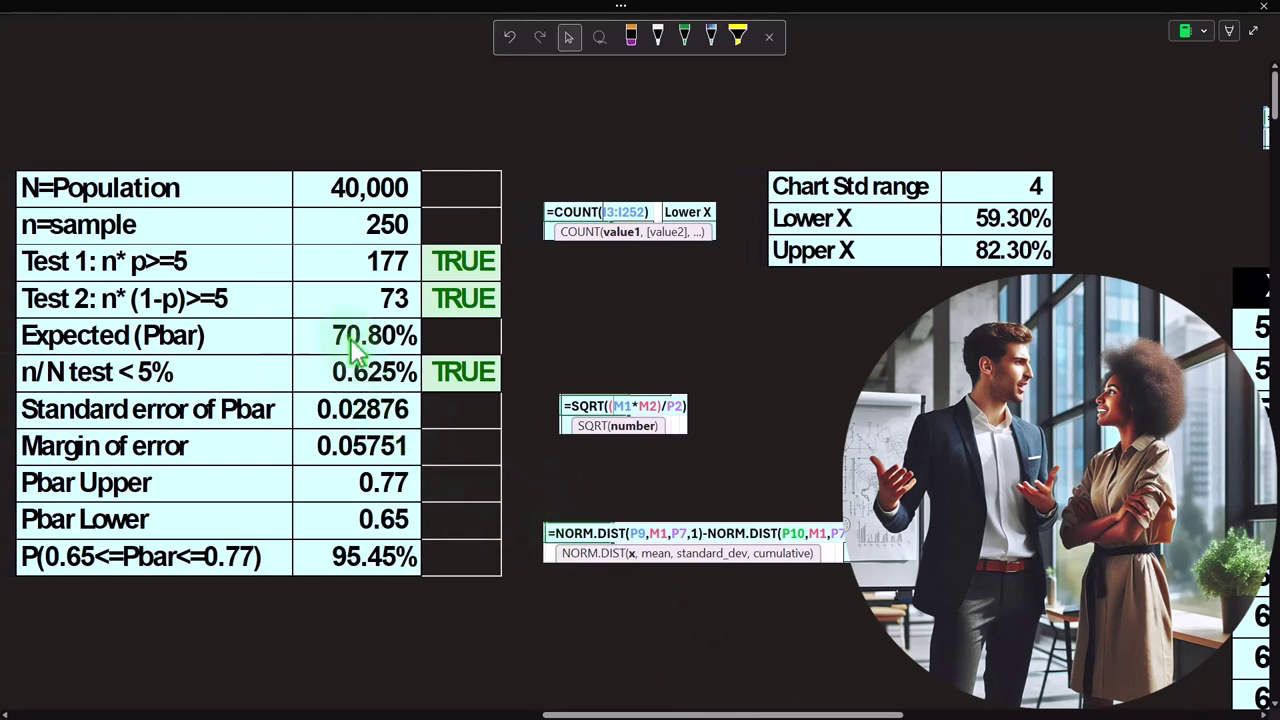
{"action": "left_click", "coordinate": [626, 700]}
{"action": "left_click_drag", "start_coordinate": [626, 700], "coordinate": [841, 700]}
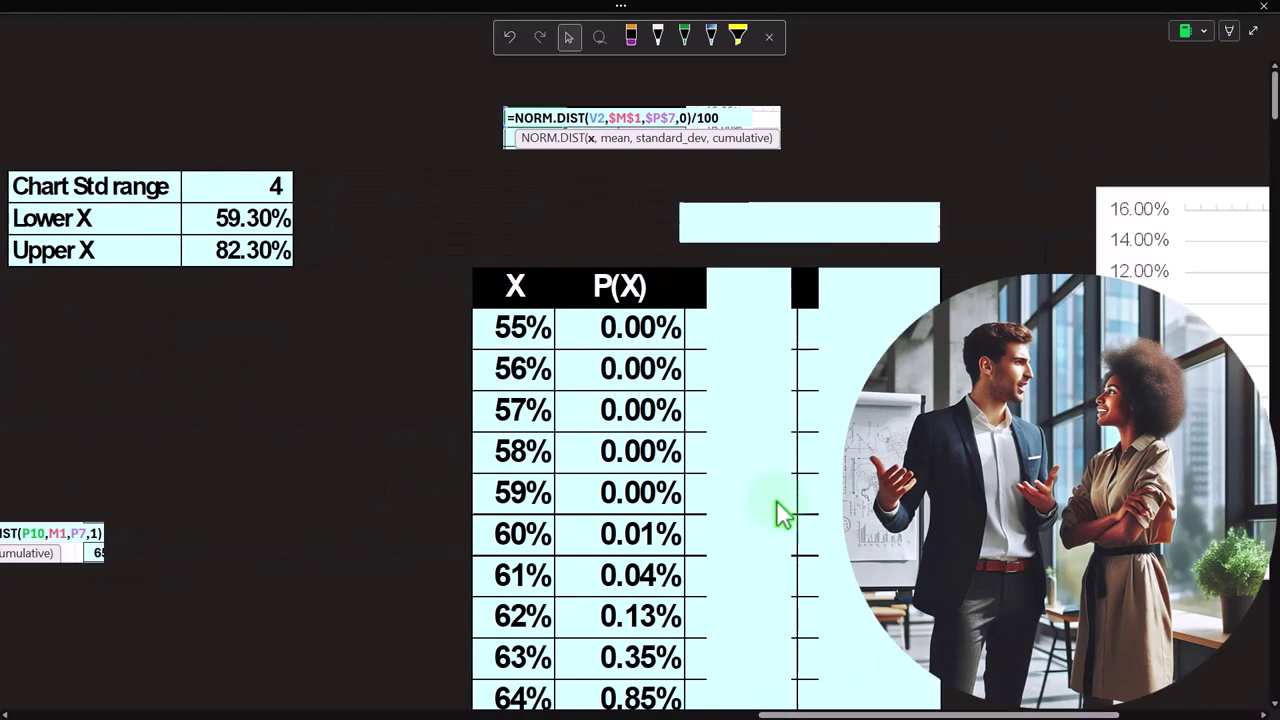
{"action": "left_click_drag", "start_coordinate": [737, 704], "coordinate": [476, 709]}
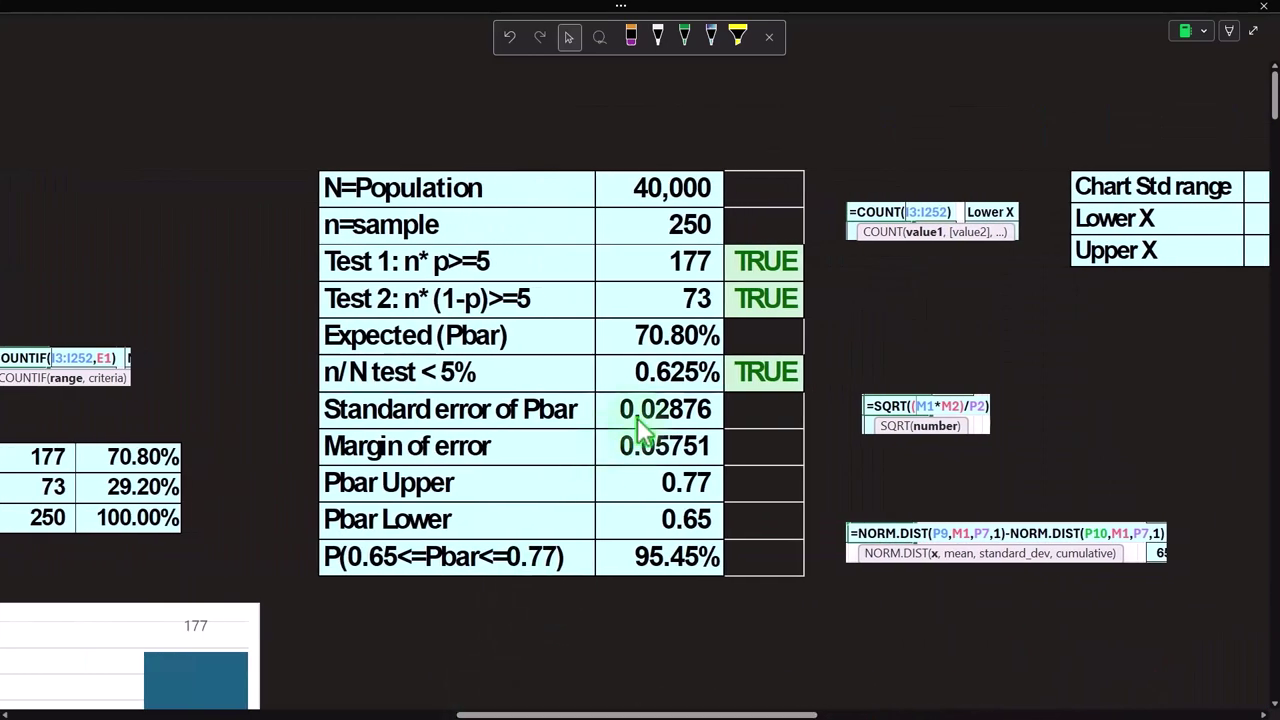
{"action": "left_click_drag", "start_coordinate": [651, 714], "coordinate": [925, 715]}
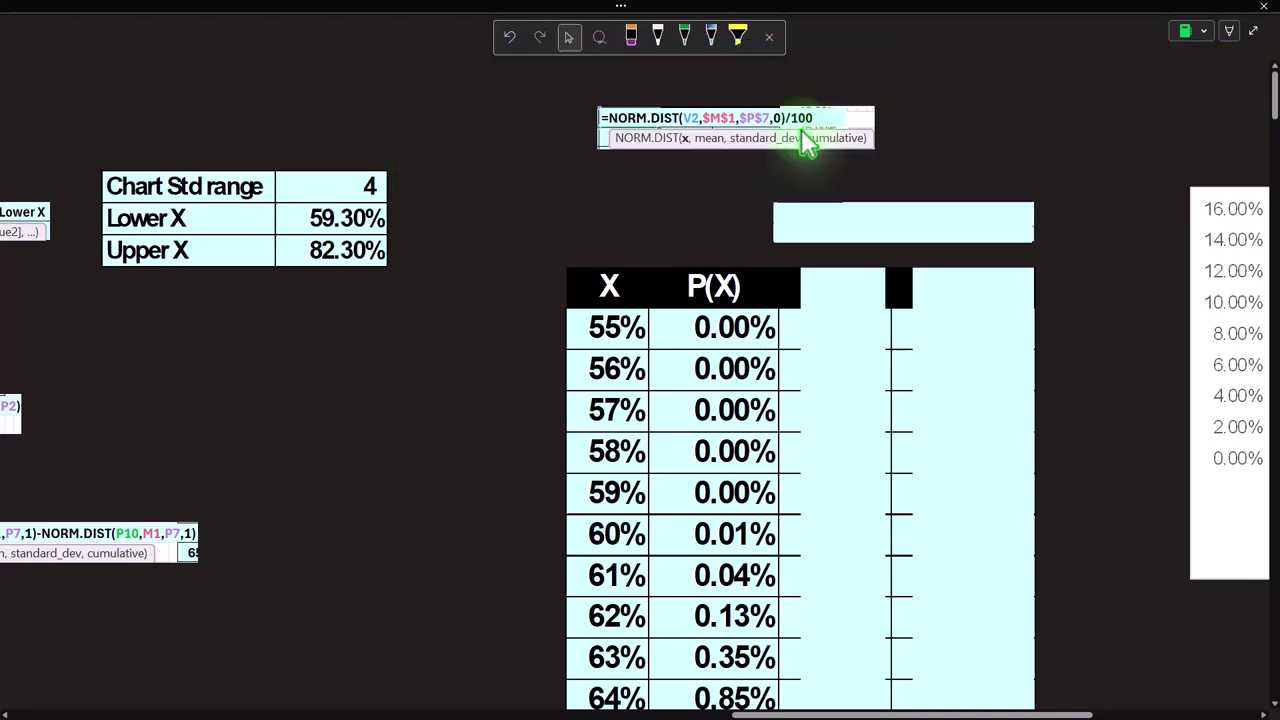
{"action": "scroll", "coordinate": [740, 410], "scroll_direction": "down", "scroll_amount": 4}
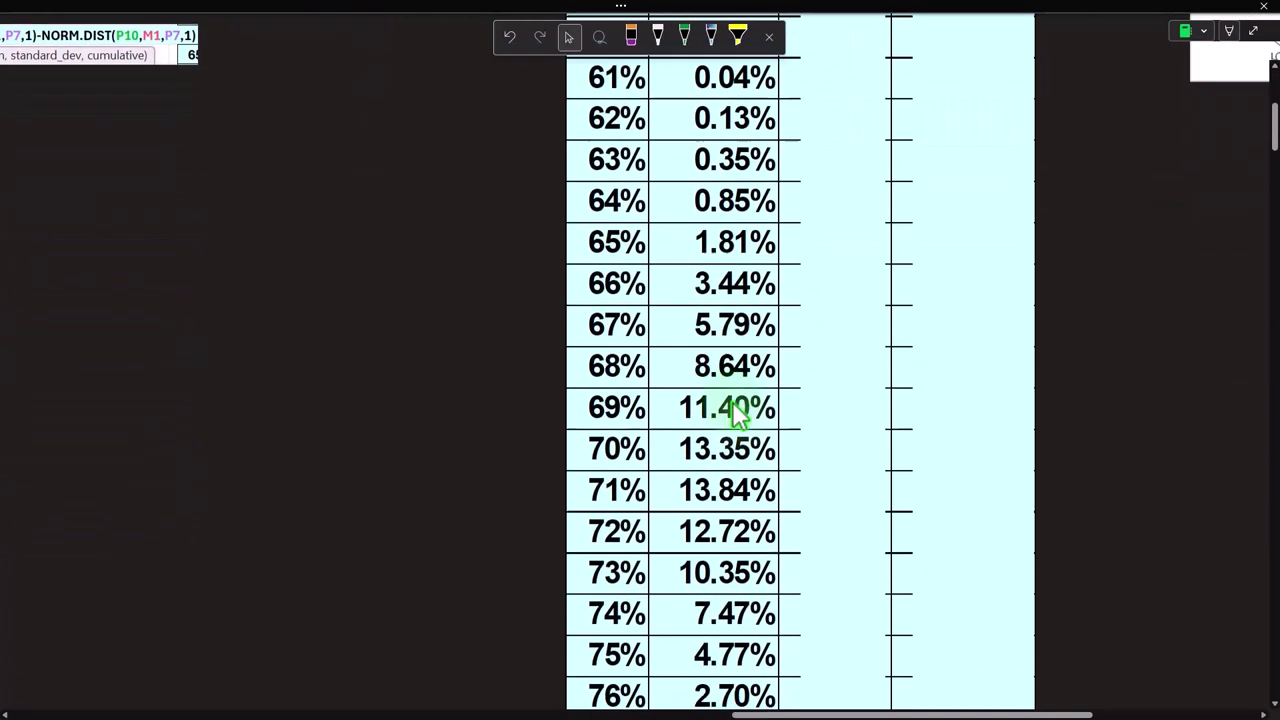
{"action": "scroll", "coordinate": [740, 410], "scroll_direction": "down", "scroll_amount": 1}
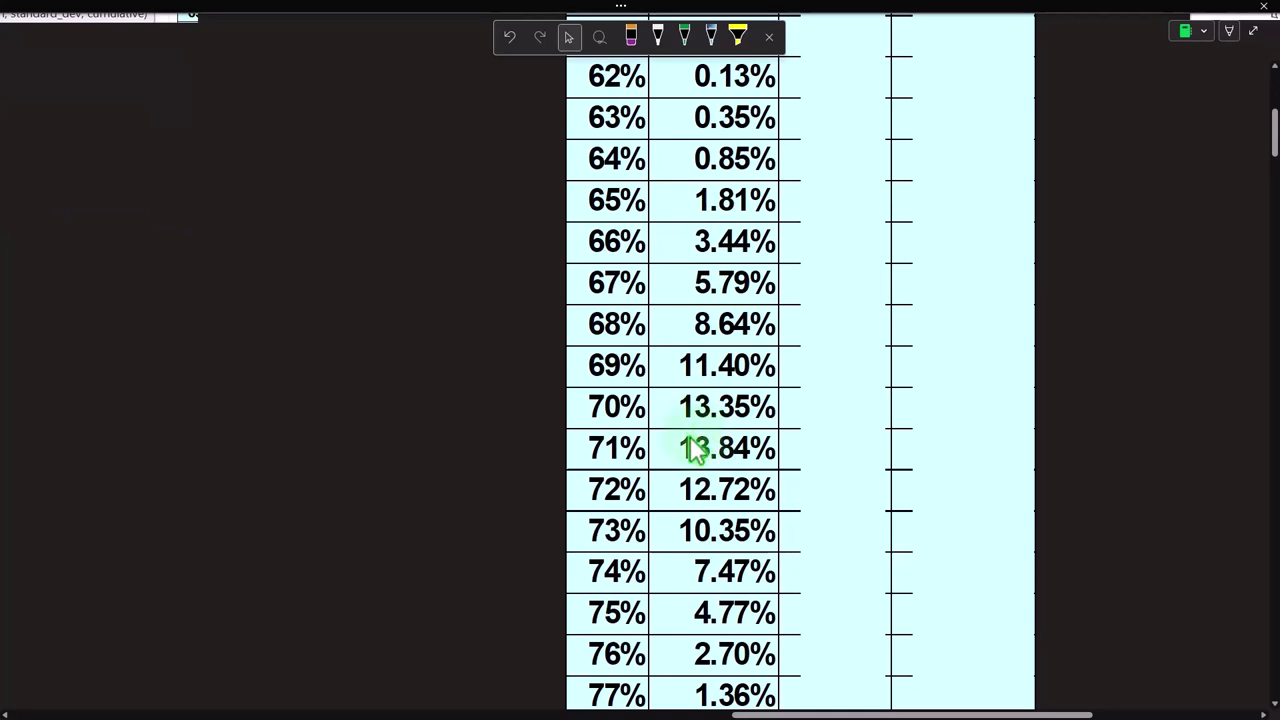
{"action": "scroll", "coordinate": [695, 450], "scroll_direction": "up", "scroll_amount": 4}
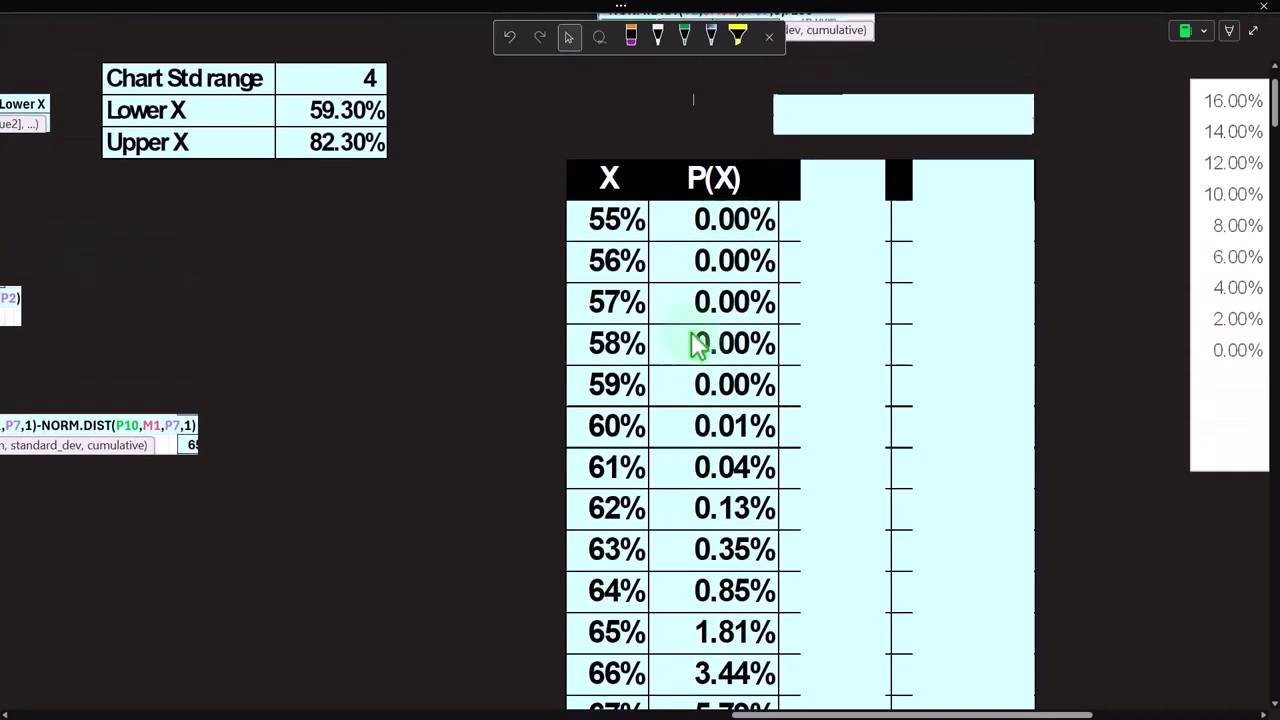
{"action": "scroll", "coordinate": [683, 405], "scroll_direction": "up", "scroll_amount": 3}
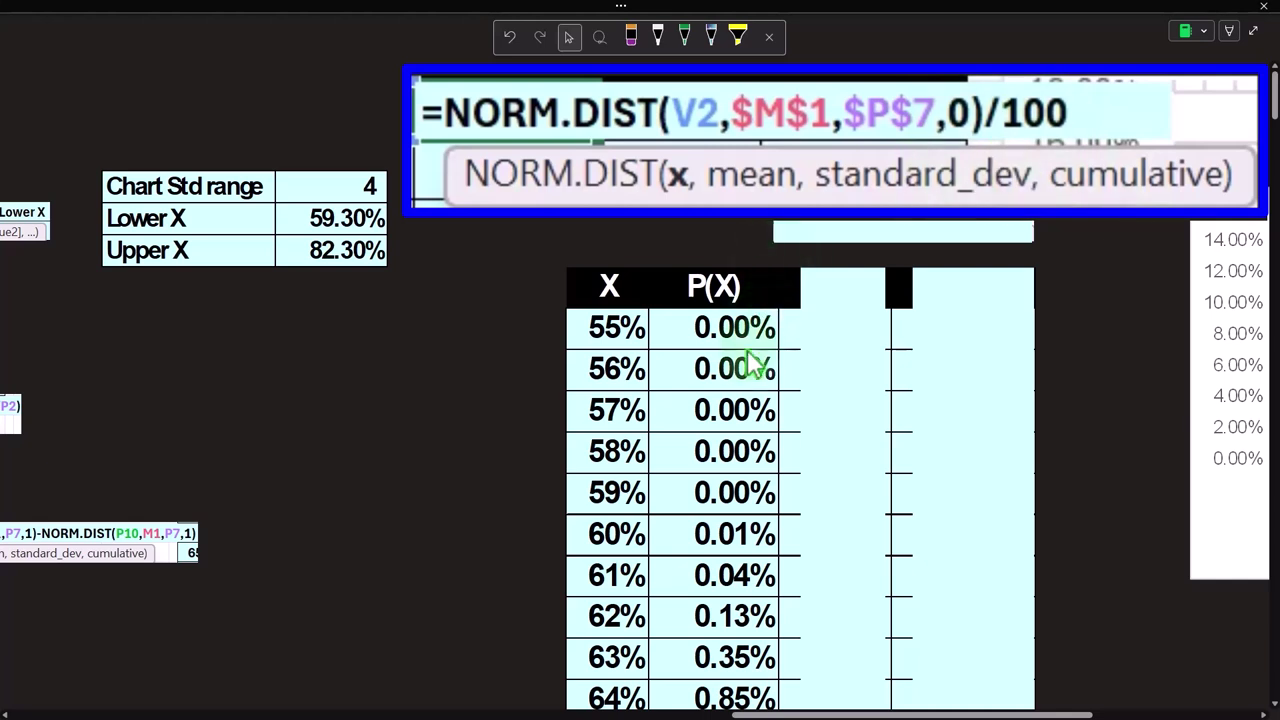
{"action": "left_click", "coordinate": [857, 394]}
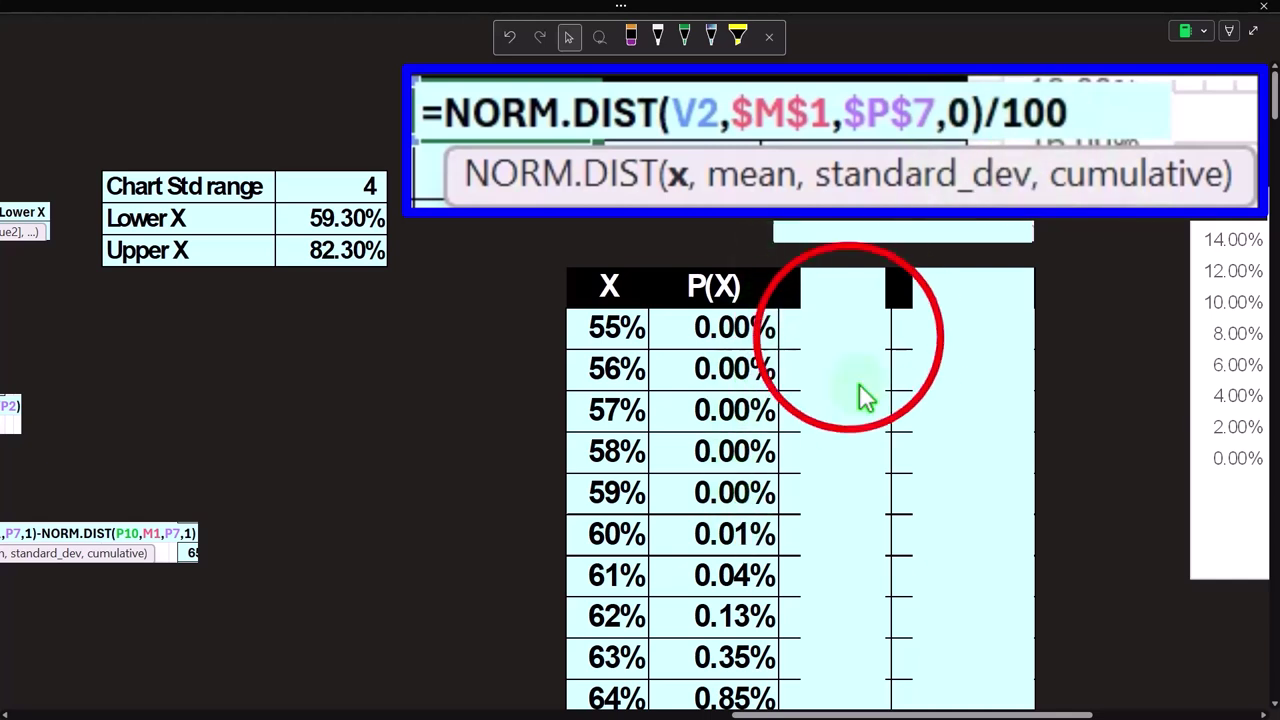
{"action": "key", "text": "Delete"}
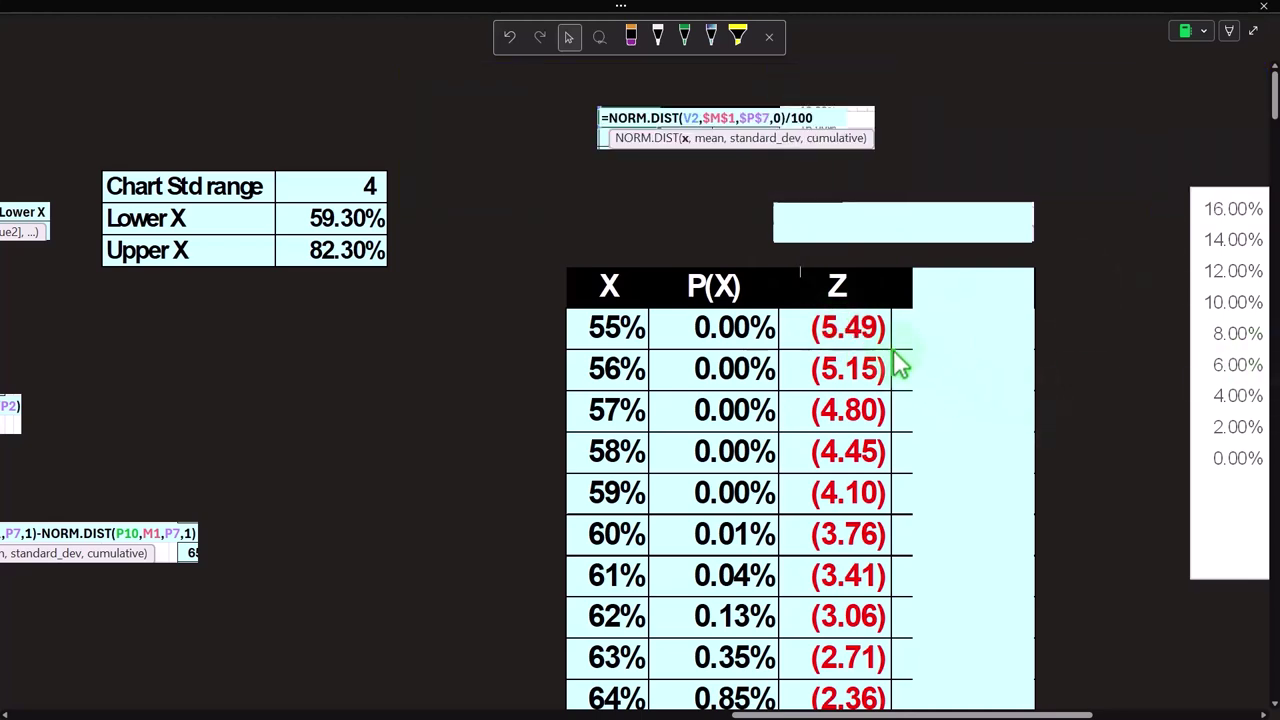
Scroll over to view the shaded bell-curve chart, then back to the X/P(X)/Z table.
{"action": "left_click", "coordinate": [918, 712]}
{"action": "left_click_drag", "start_coordinate": [918, 712], "coordinate": [1085, 712]}
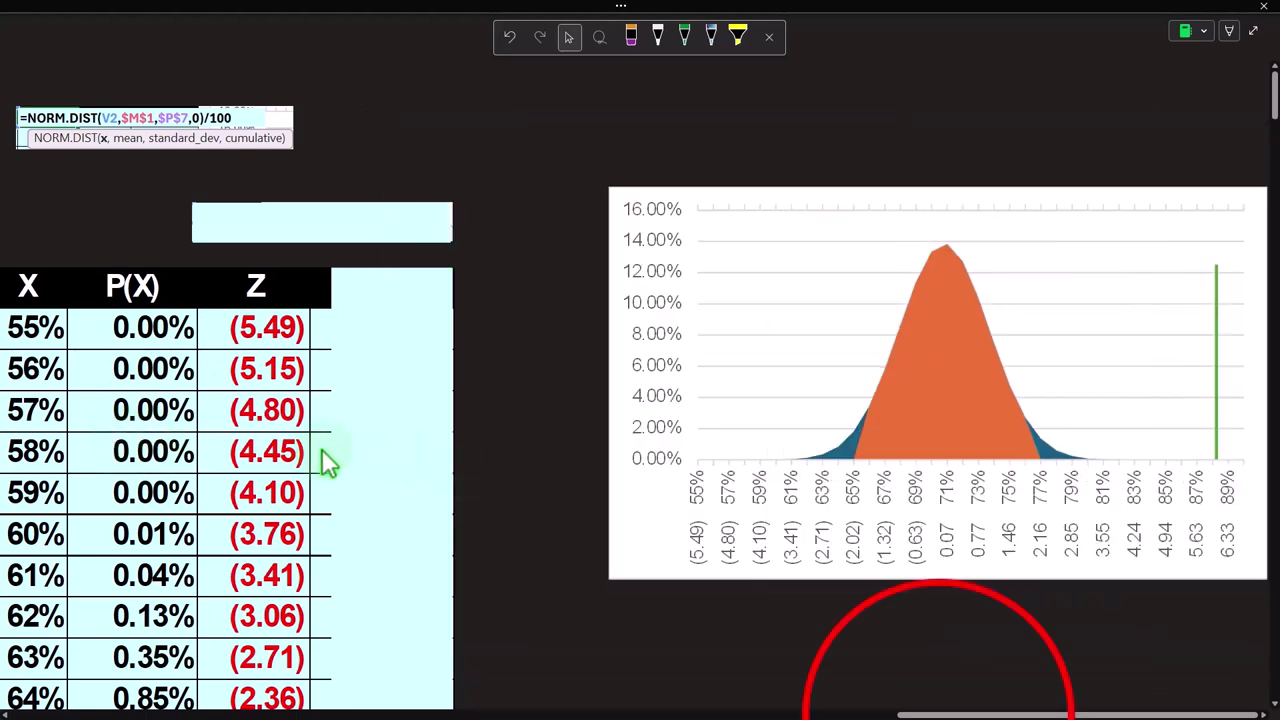
{"action": "left_click_drag", "start_coordinate": [938, 705], "coordinate": [848, 706]}
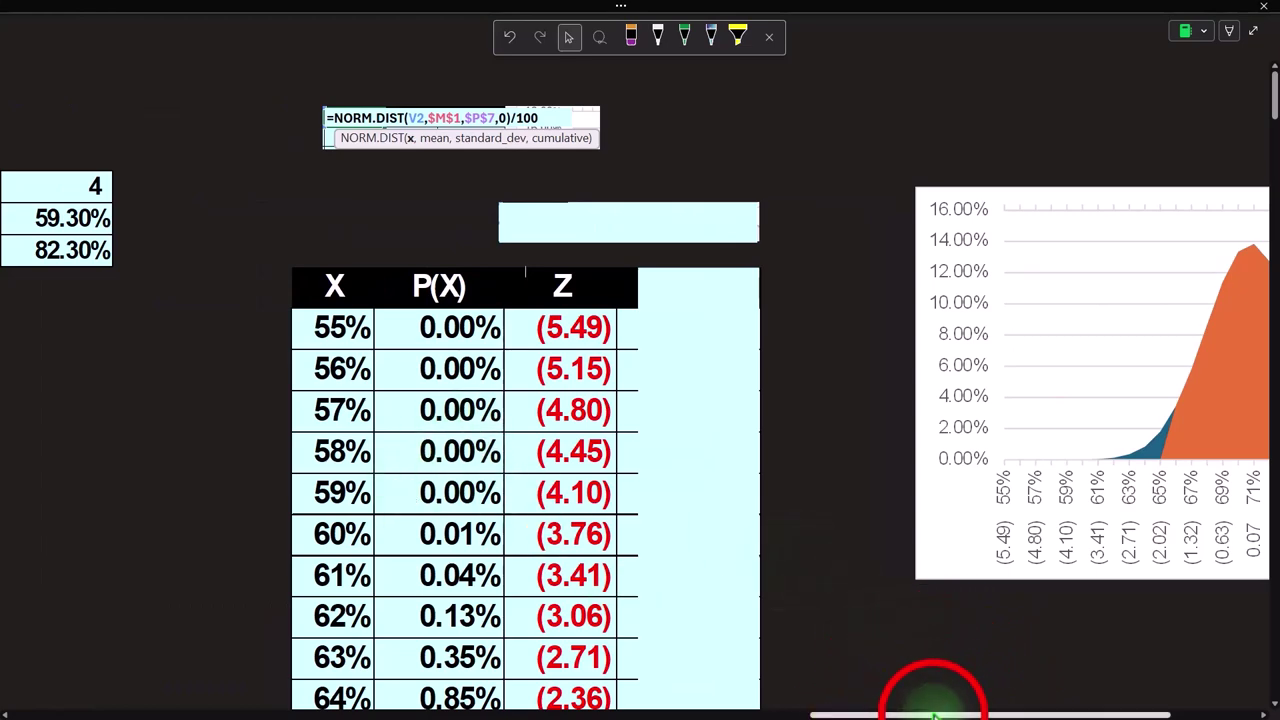
{"action": "left_click_drag", "start_coordinate": [932, 714], "coordinate": [882, 714]}
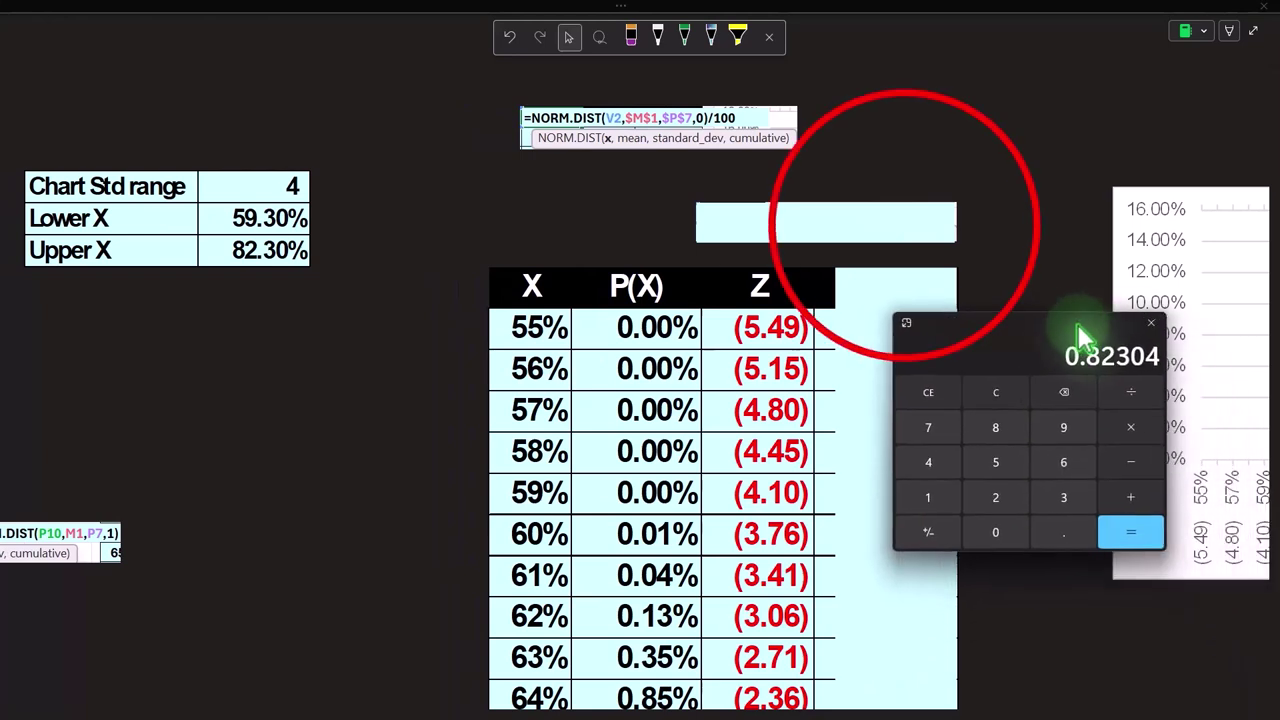
Compute (0.55 − 0.708) ÷ 0.02876 in Calculator, giving −5.4937 for the 55% z-score.
{"action": "left_click", "coordinate": [905, 228]}
{"action": "double_click", "coordinate": [910, 195]}
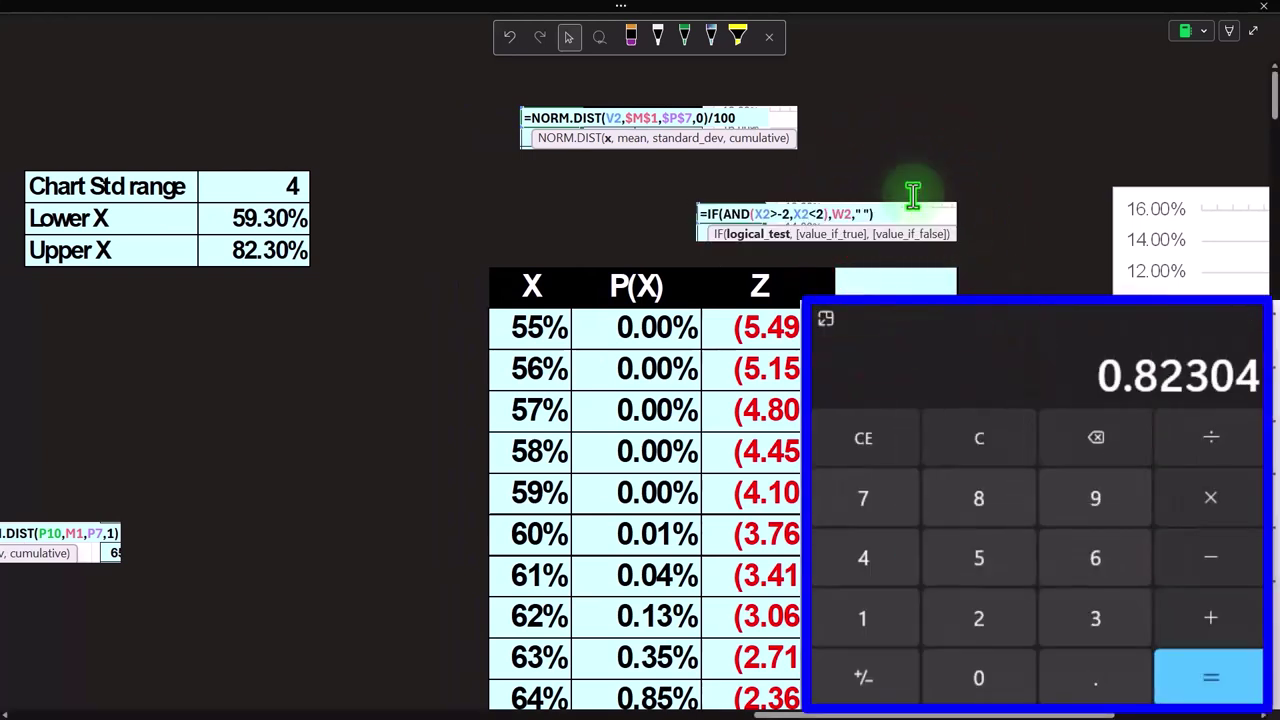
{"action": "left_click", "coordinate": [955, 438]}
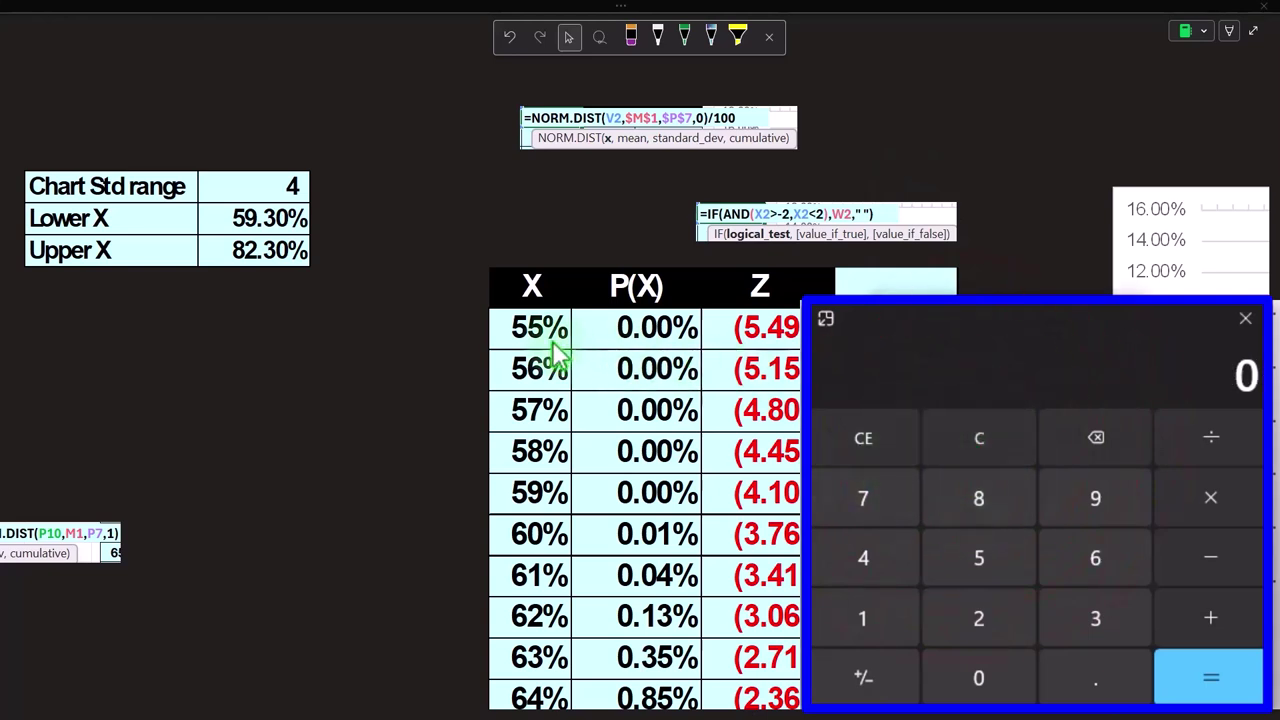
{"action": "type", "text": ".55"}
{"action": "left_click", "coordinate": [431, 340]}
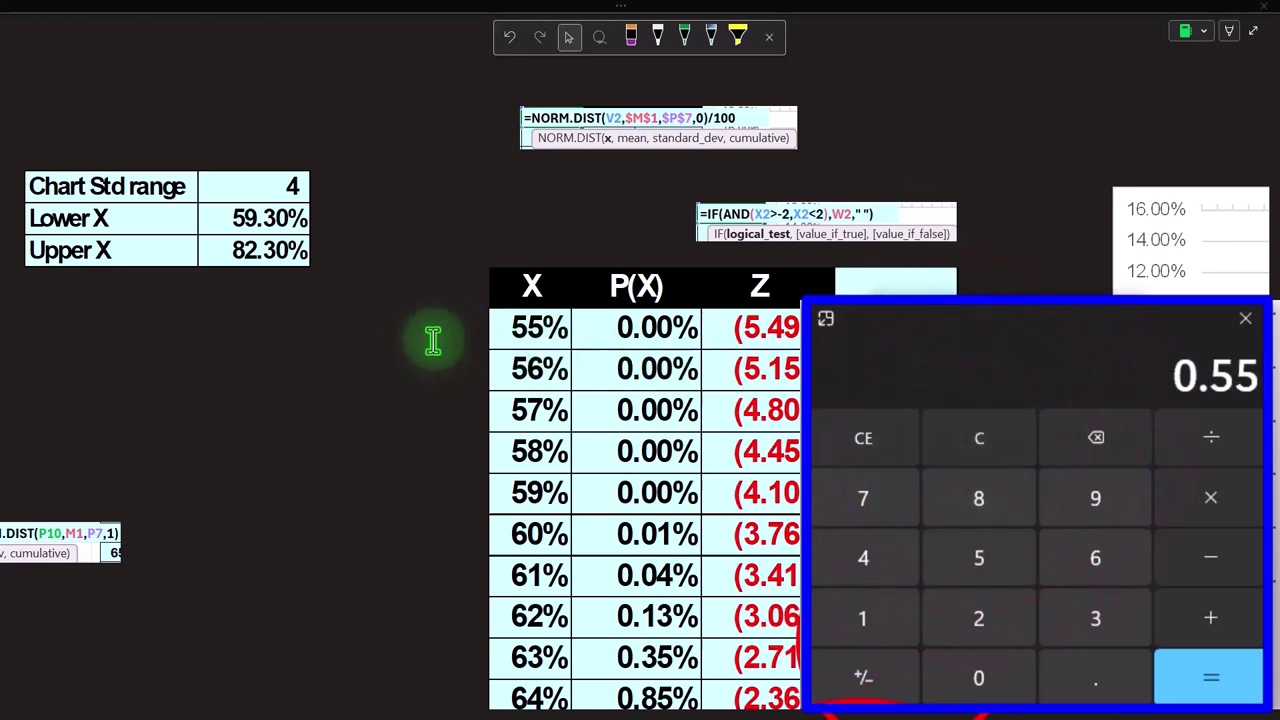
{"action": "scroll", "coordinate": [431, 340], "scroll_direction": "left", "scroll_amount": 5}
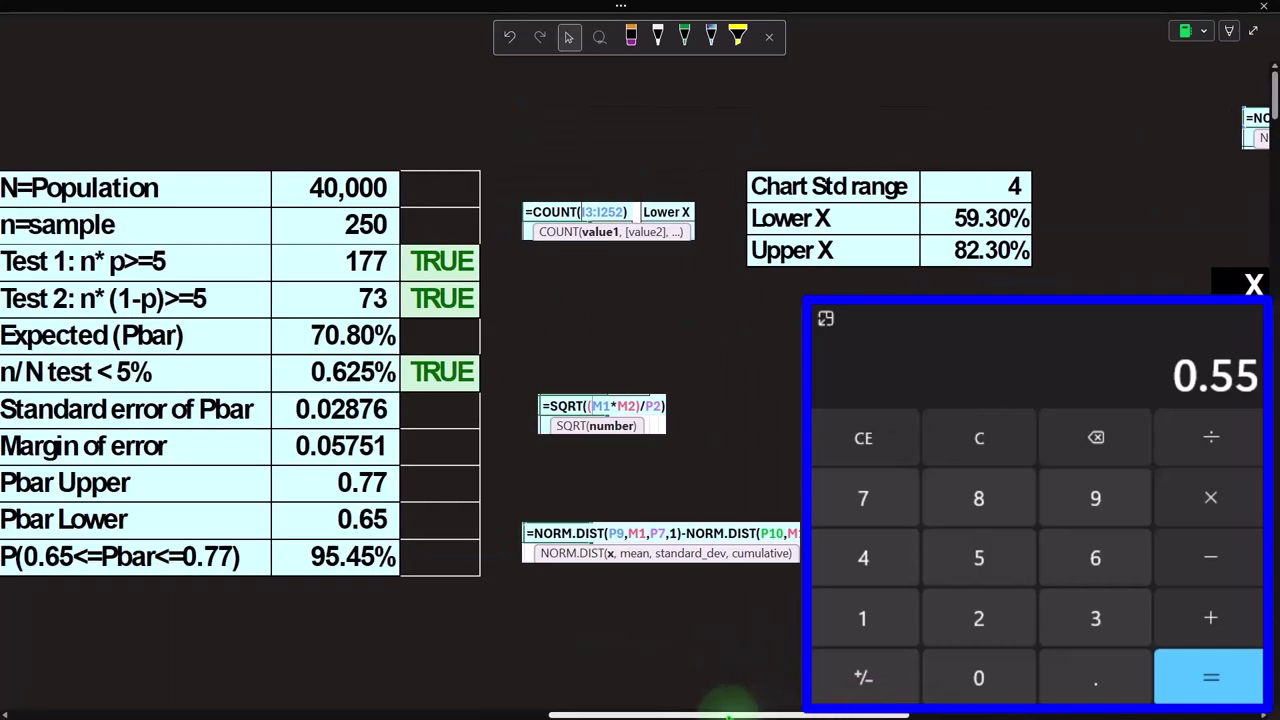
{"action": "left_click", "coordinate": [1200, 558]}
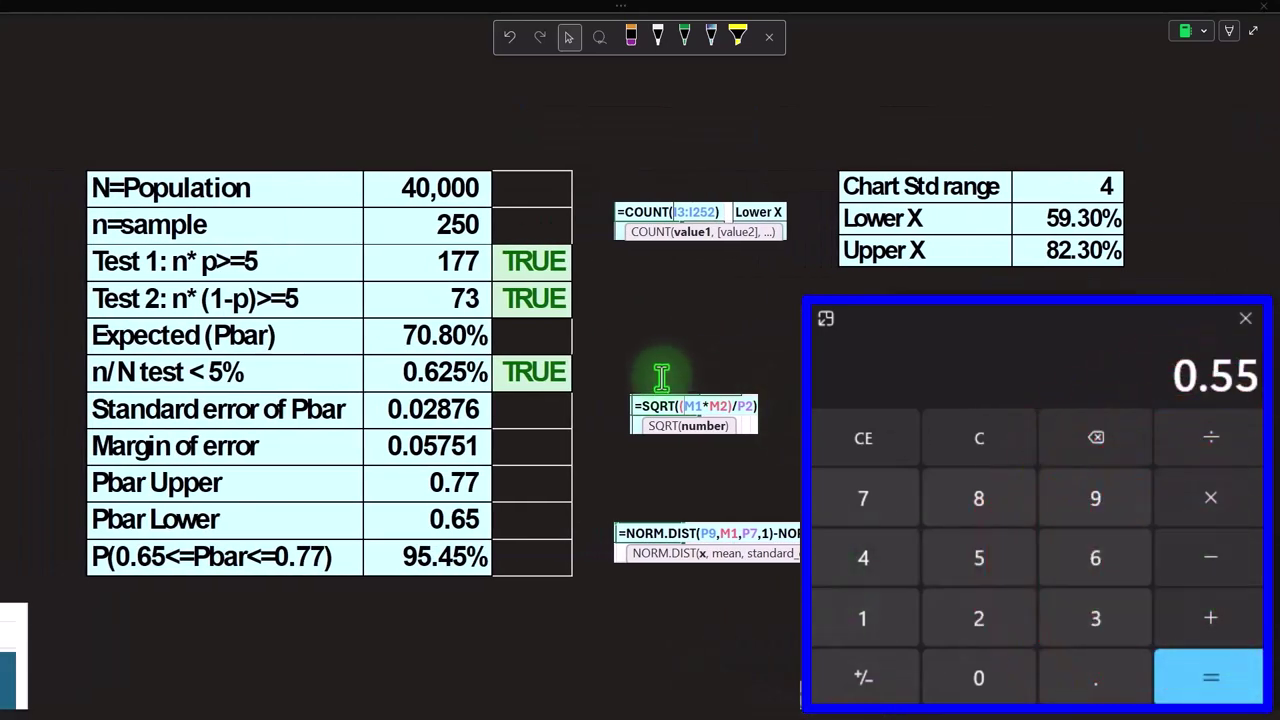
{"action": "type", "text": ".7080"}
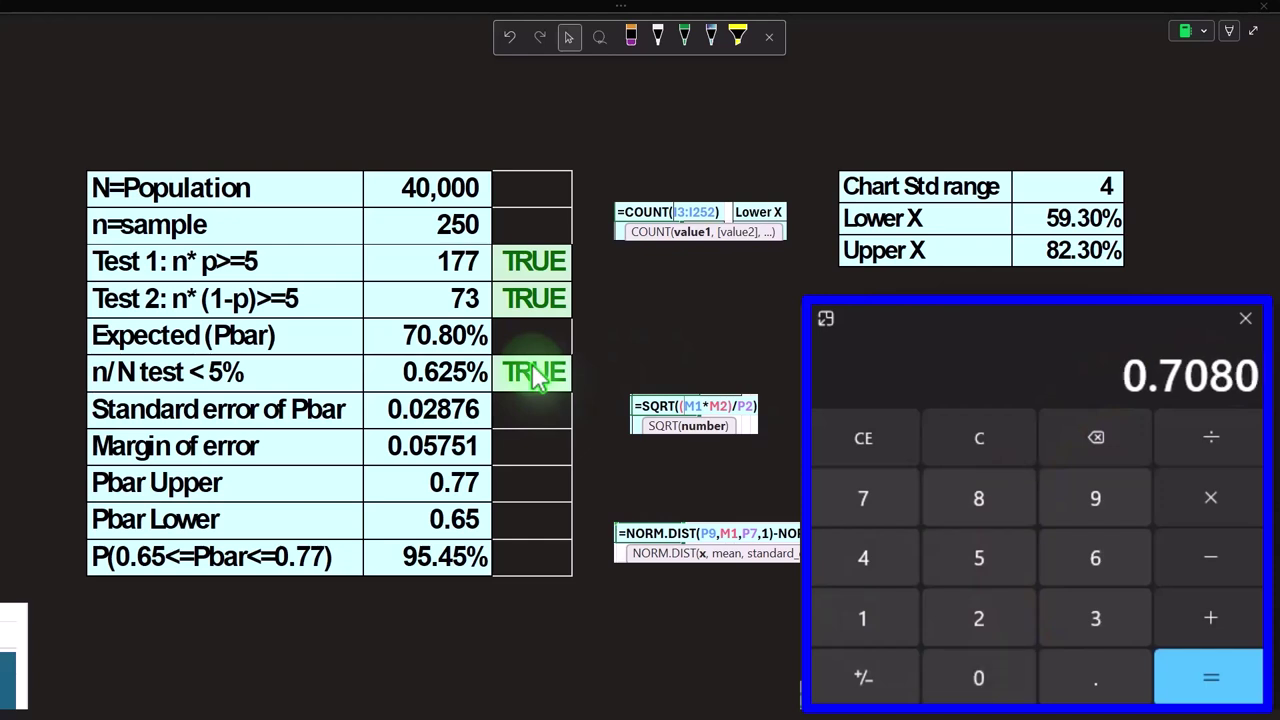
{"action": "key", "text": "Return"}
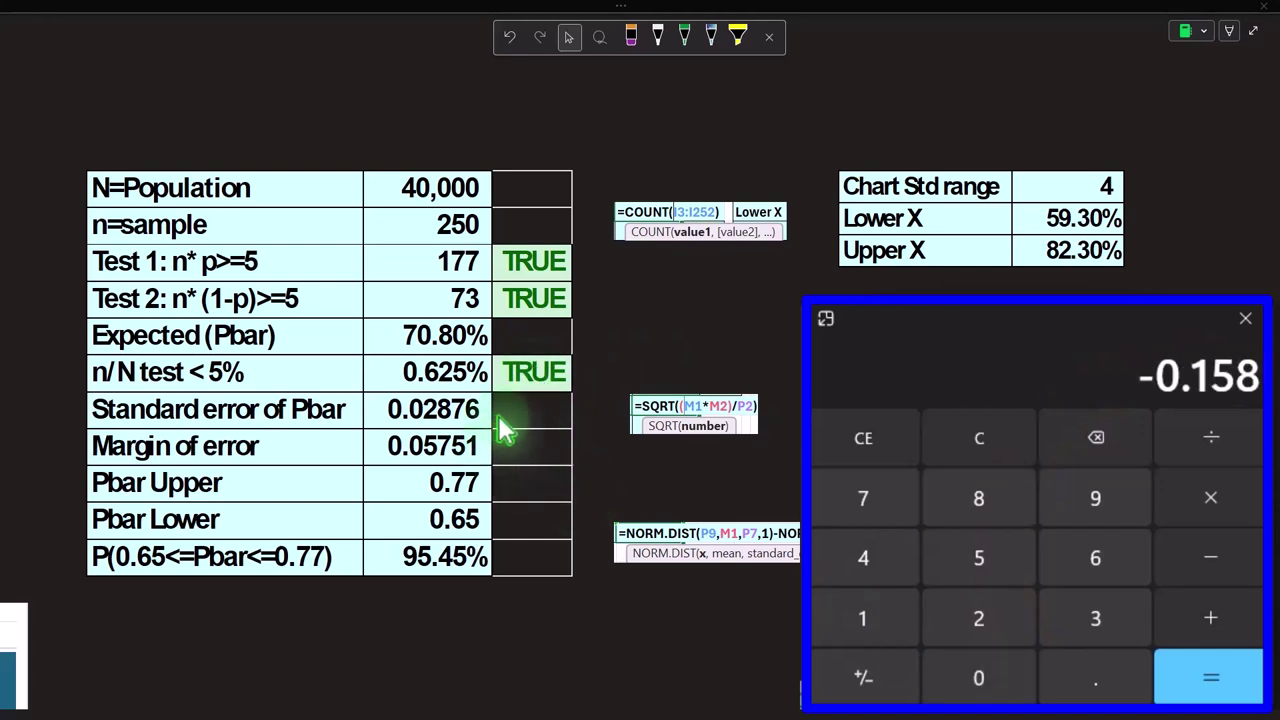
{"action": "type", "text": "/0.02876"}
{"action": "key", "text": "Return"}
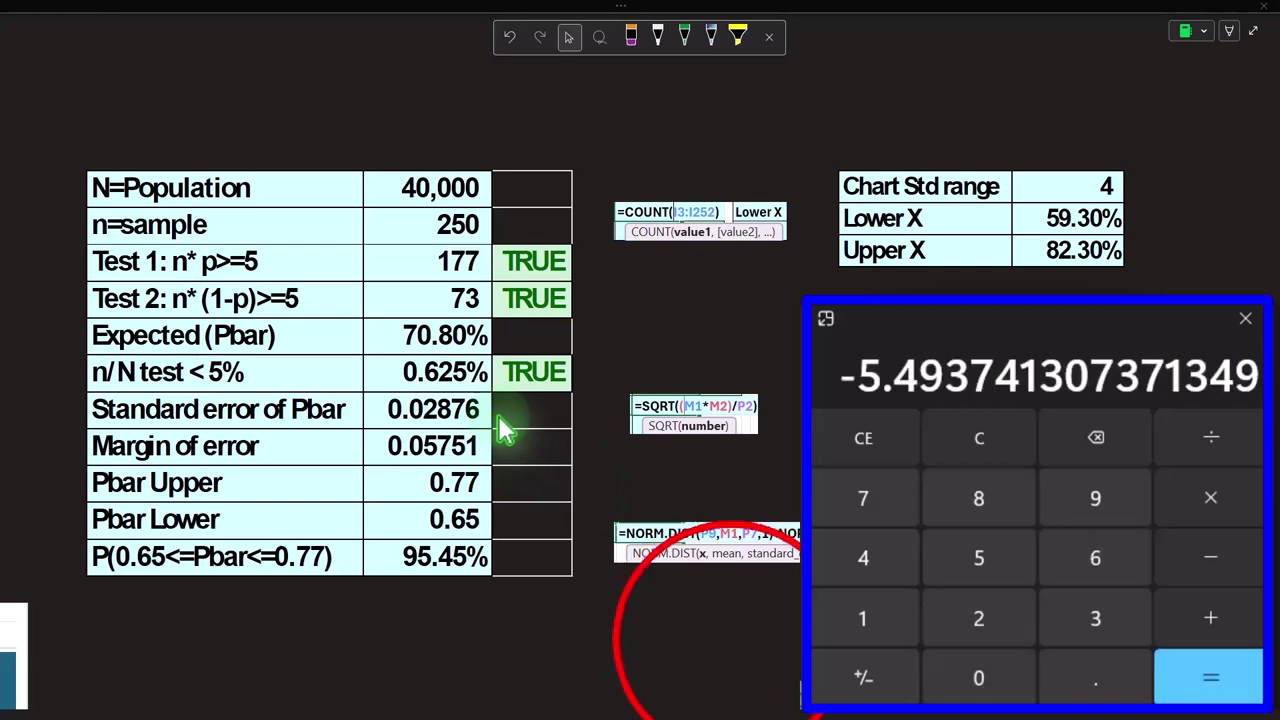
Scroll the page and shift Calculator slightly right beside the X/P(X)/Z table.
{"action": "left_click_drag", "start_coordinate": [680, 708], "coordinate": [925, 714]}
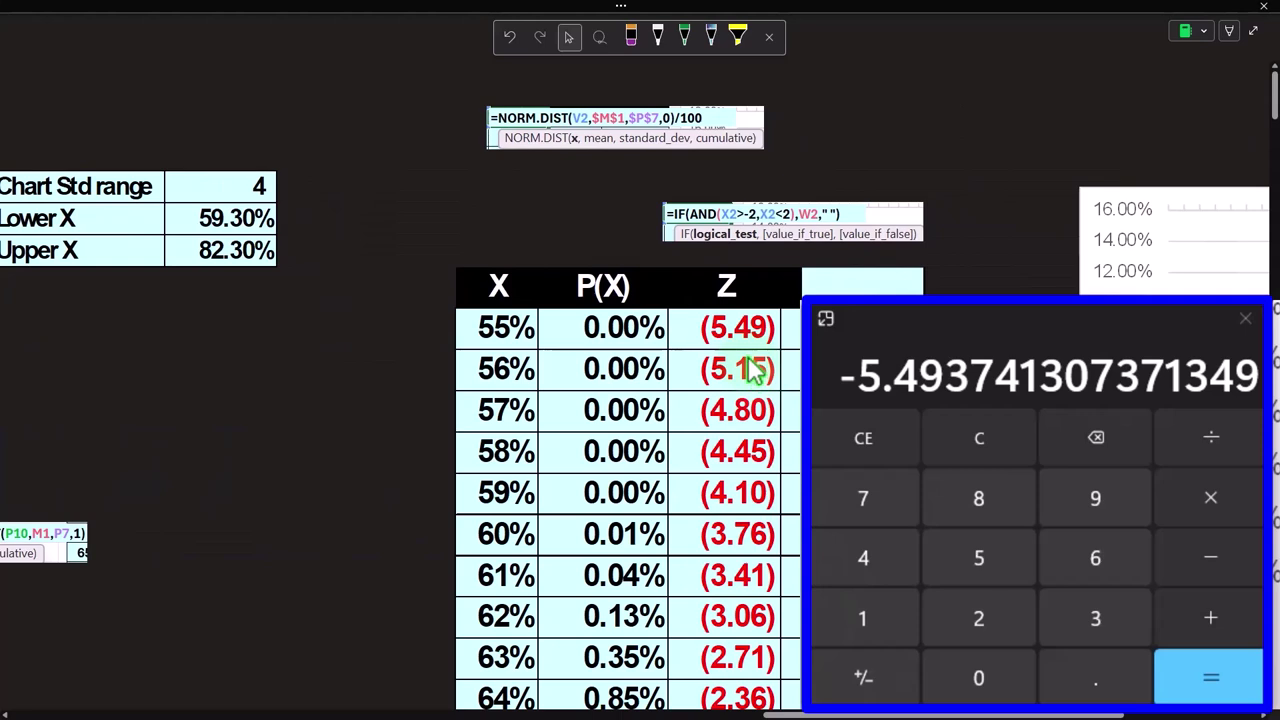
{"action": "left_click_drag", "start_coordinate": [866, 711], "coordinate": [913, 711]}
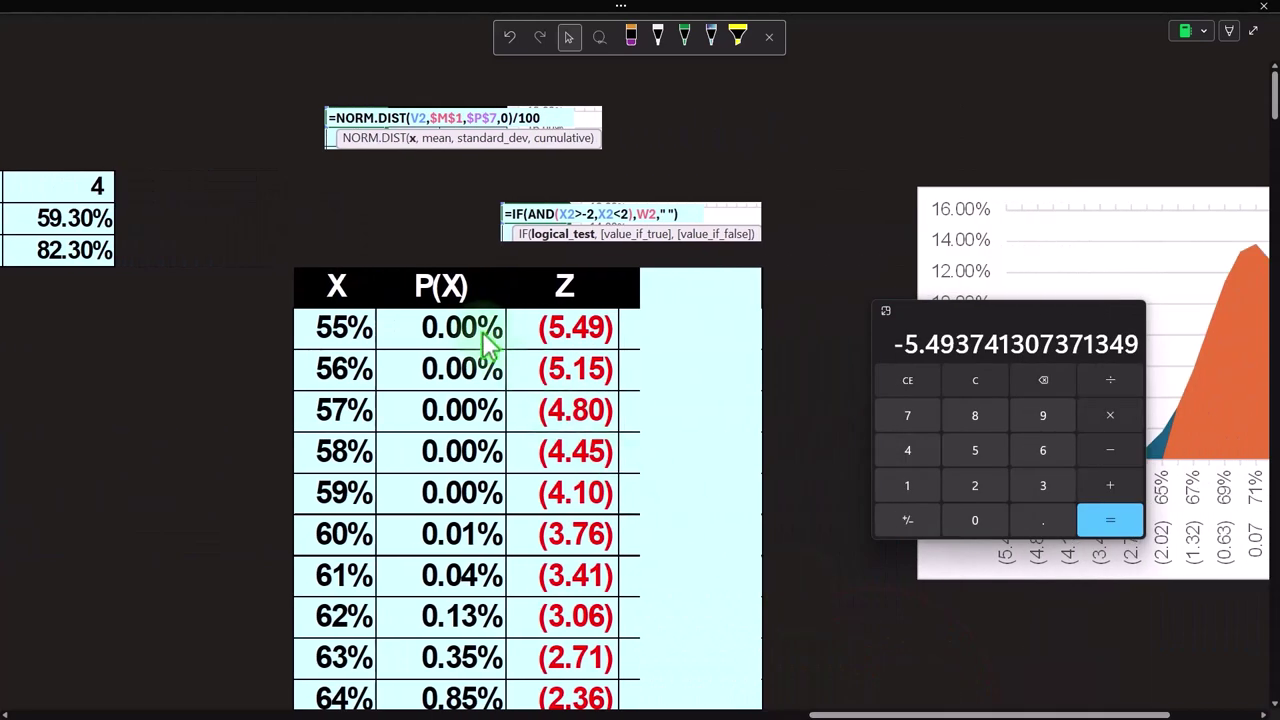
{"action": "left_click_drag", "start_coordinate": [978, 312], "coordinate": [997, 312]}
Head the X/P(X)/Z table's fourth column '-2<z<2' and enlarge the bell-curve chart beside it.
{"action": "key", "text": "alt+Tab"}
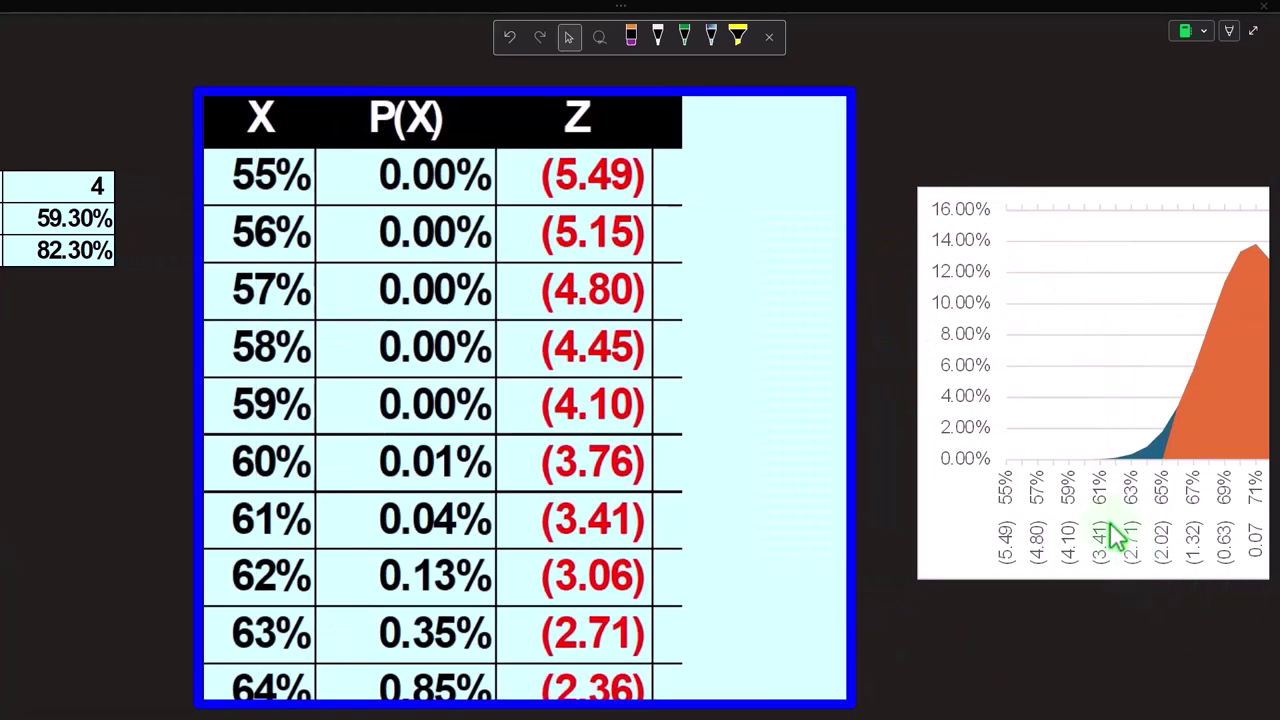
{"action": "left_click", "coordinate": [746, 162]}
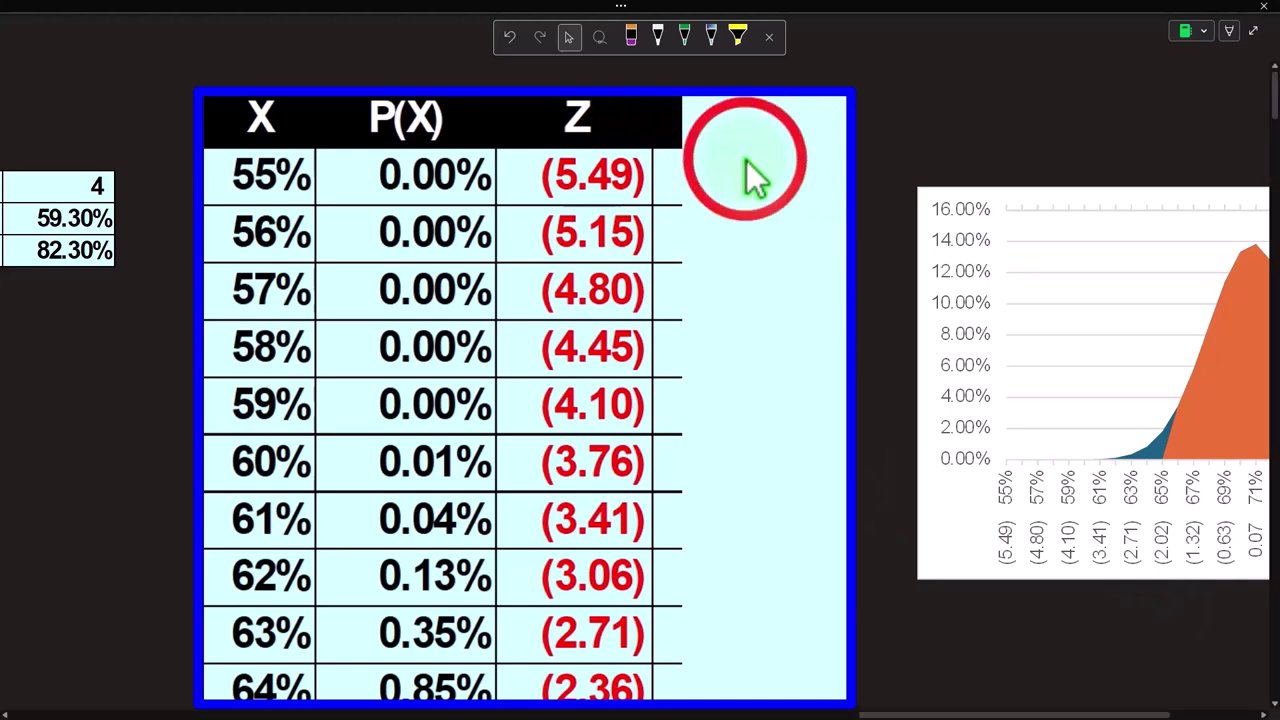
{"action": "type", "text": "-2<z<2"}
{"action": "key", "text": "Return"}
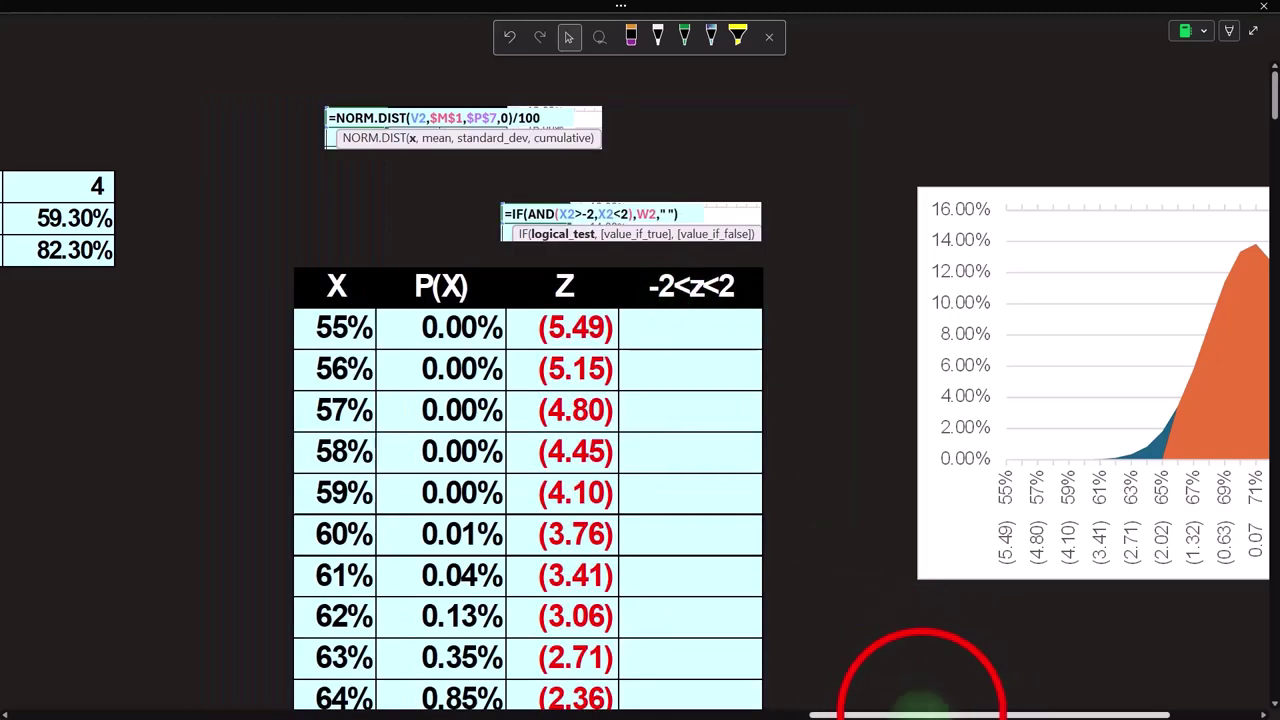
{"action": "left_click_drag", "start_coordinate": [920, 714], "coordinate": [990, 714]}
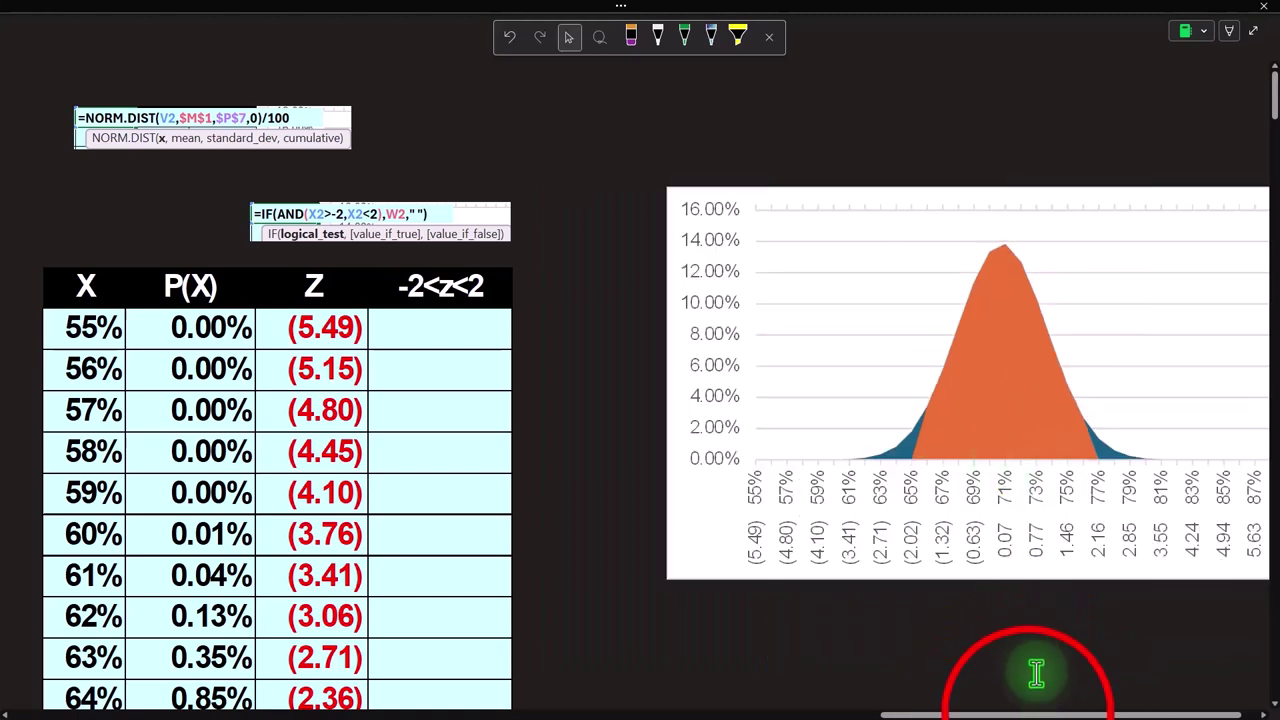
{"action": "left_click_drag", "start_coordinate": [1029, 714], "coordinate": [998, 705]}
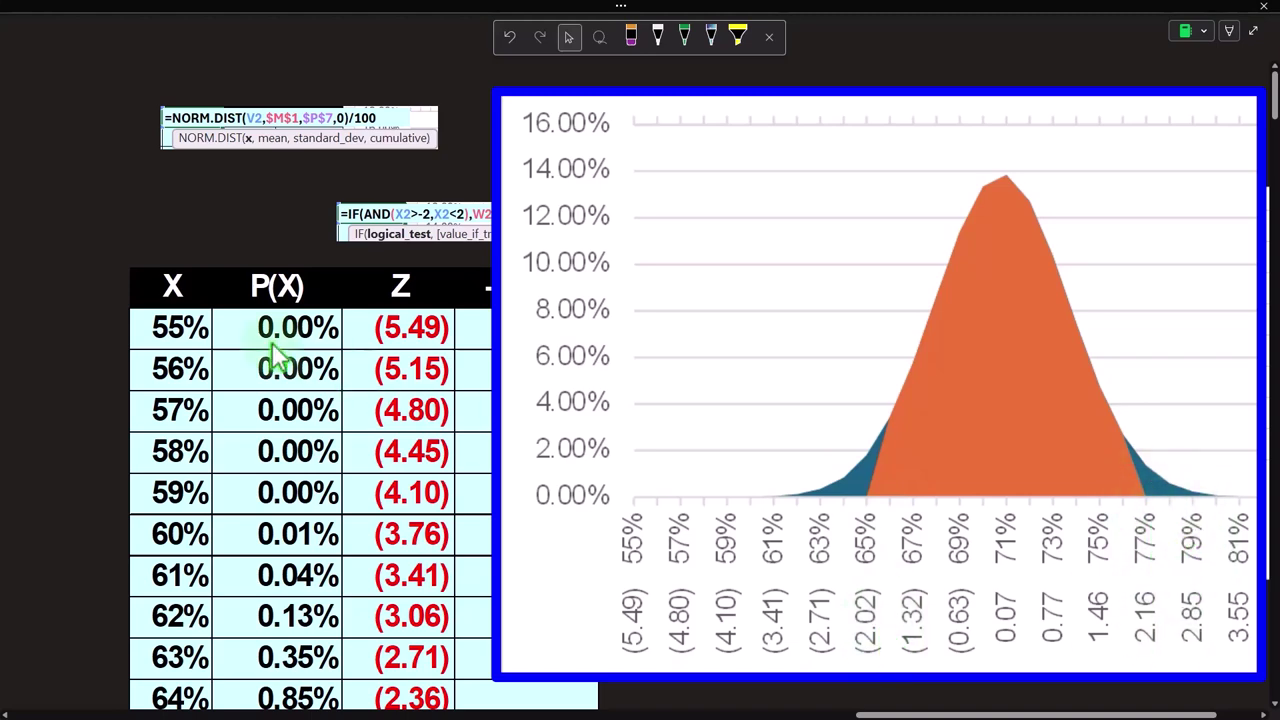
{"action": "left_click", "coordinate": [920, 712]}
{"action": "left_click_drag", "start_coordinate": [920, 705], "coordinate": [555, 690]}
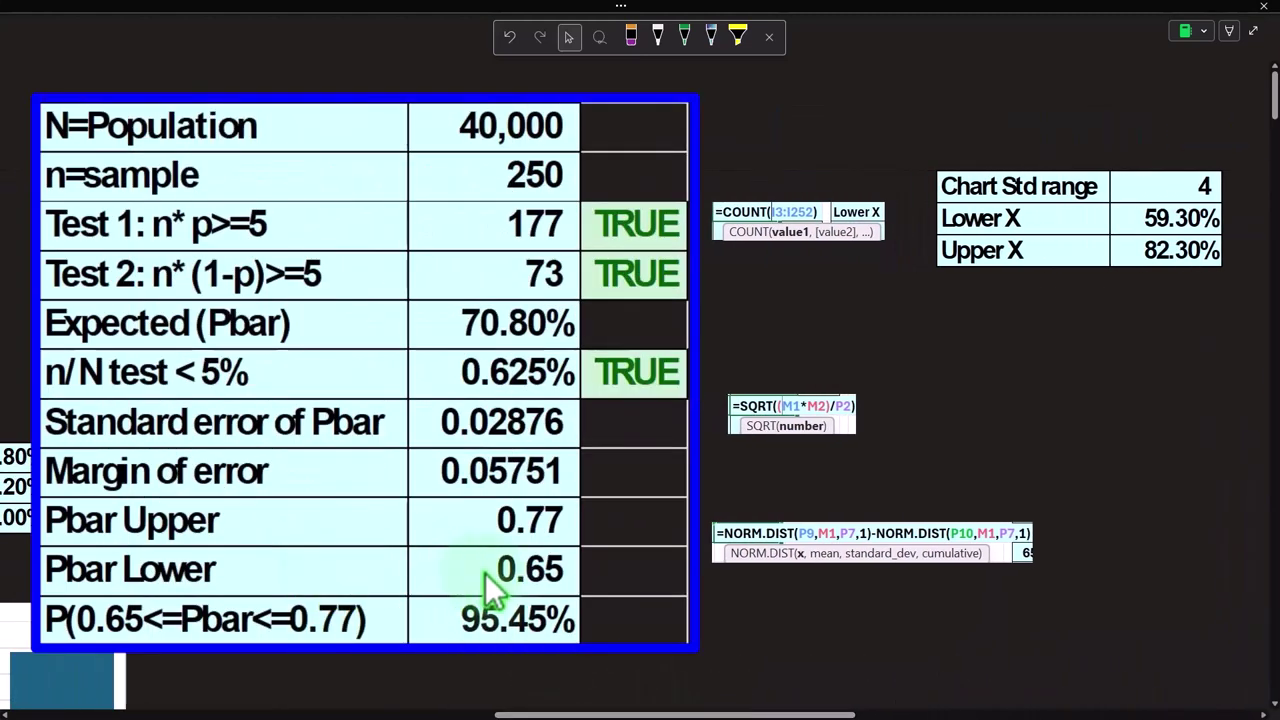
{"action": "left_click", "coordinate": [686, 712]}
{"action": "left_click_drag", "start_coordinate": [686, 712], "coordinate": [1000, 708]}
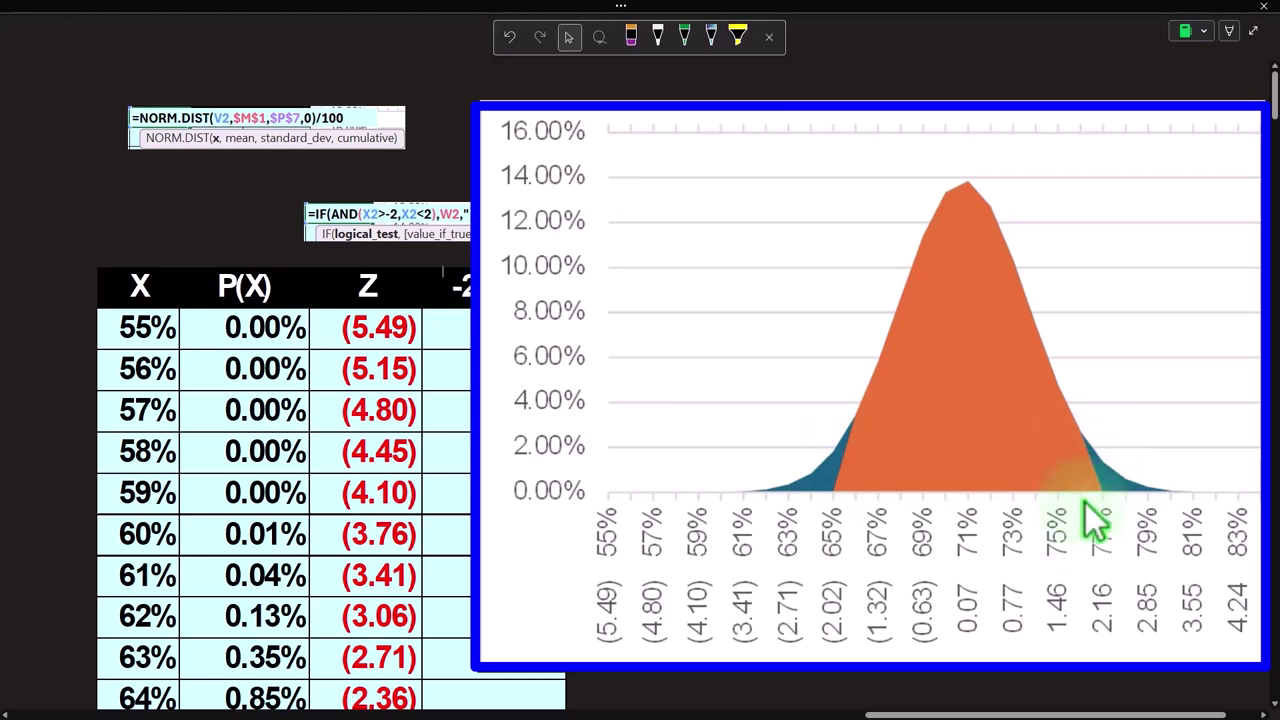
{"action": "left_click", "coordinate": [945, 705]}
{"action": "left_click_drag", "start_coordinate": [966, 710], "coordinate": [983, 714]}
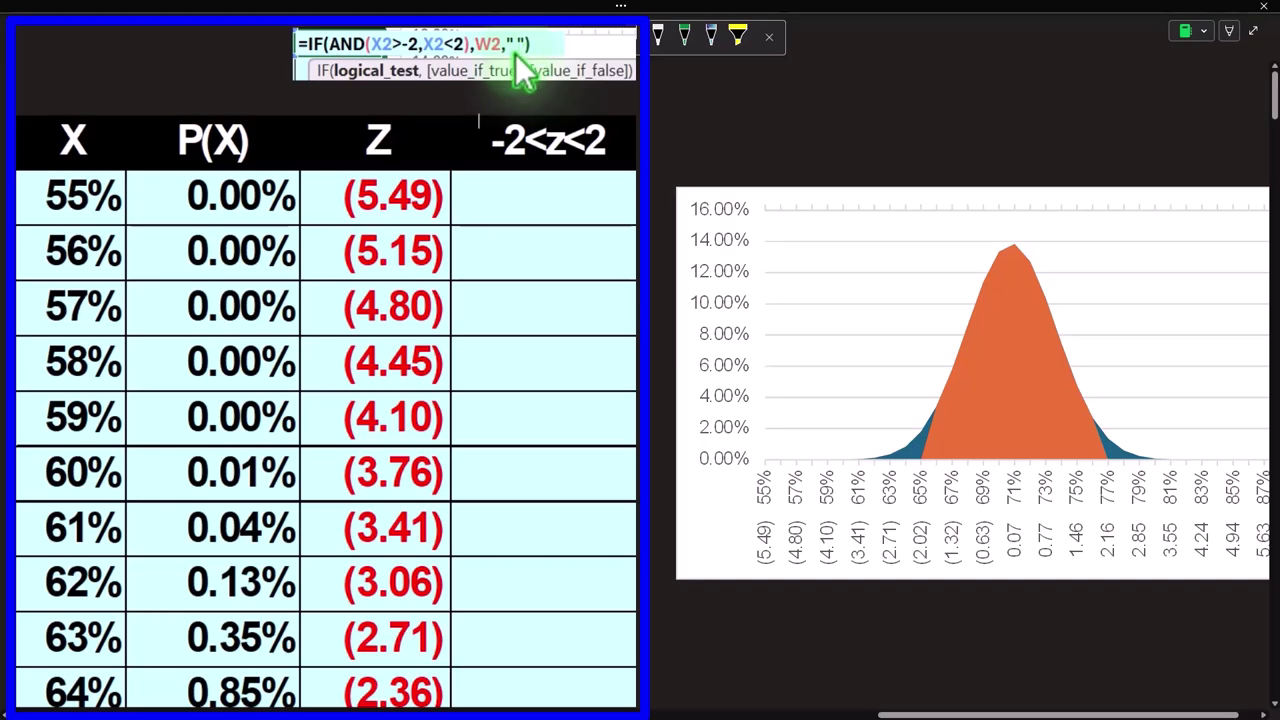
{"action": "scroll", "coordinate": [457, 375], "scroll_direction": "down", "scroll_amount": 3}
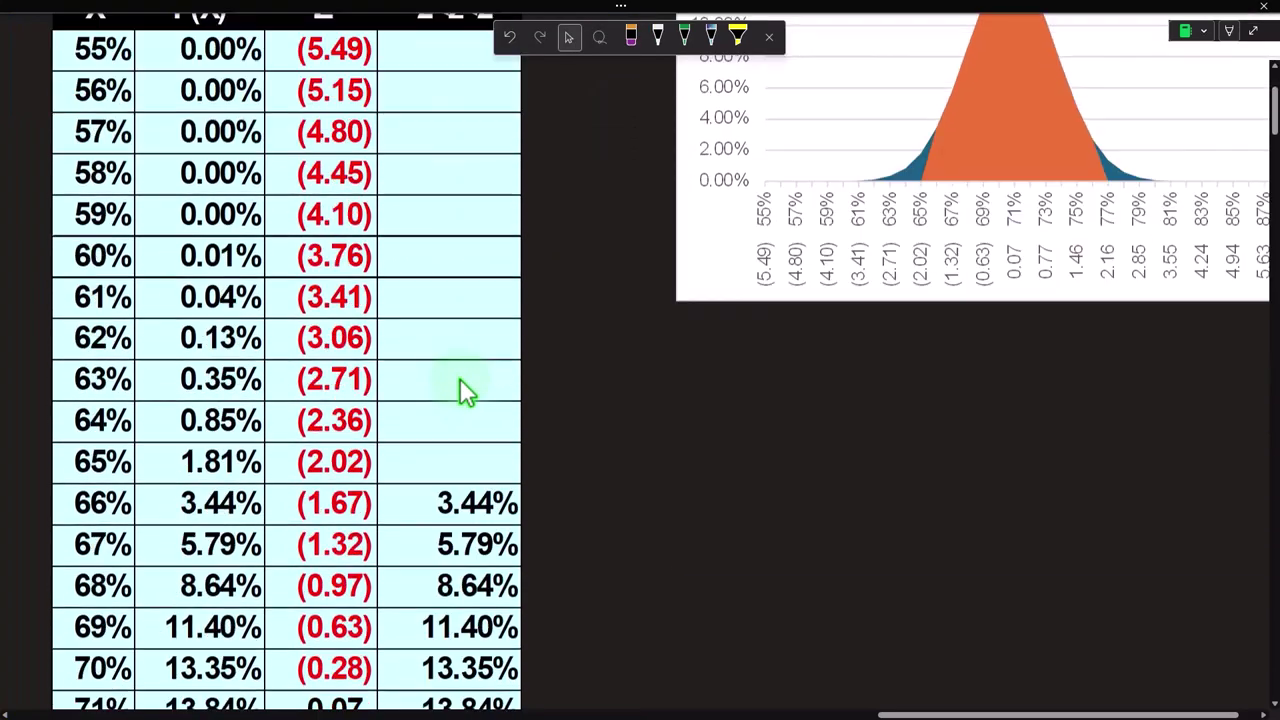
{"action": "scroll", "coordinate": [460, 378], "scroll_direction": "down", "scroll_amount": 3}
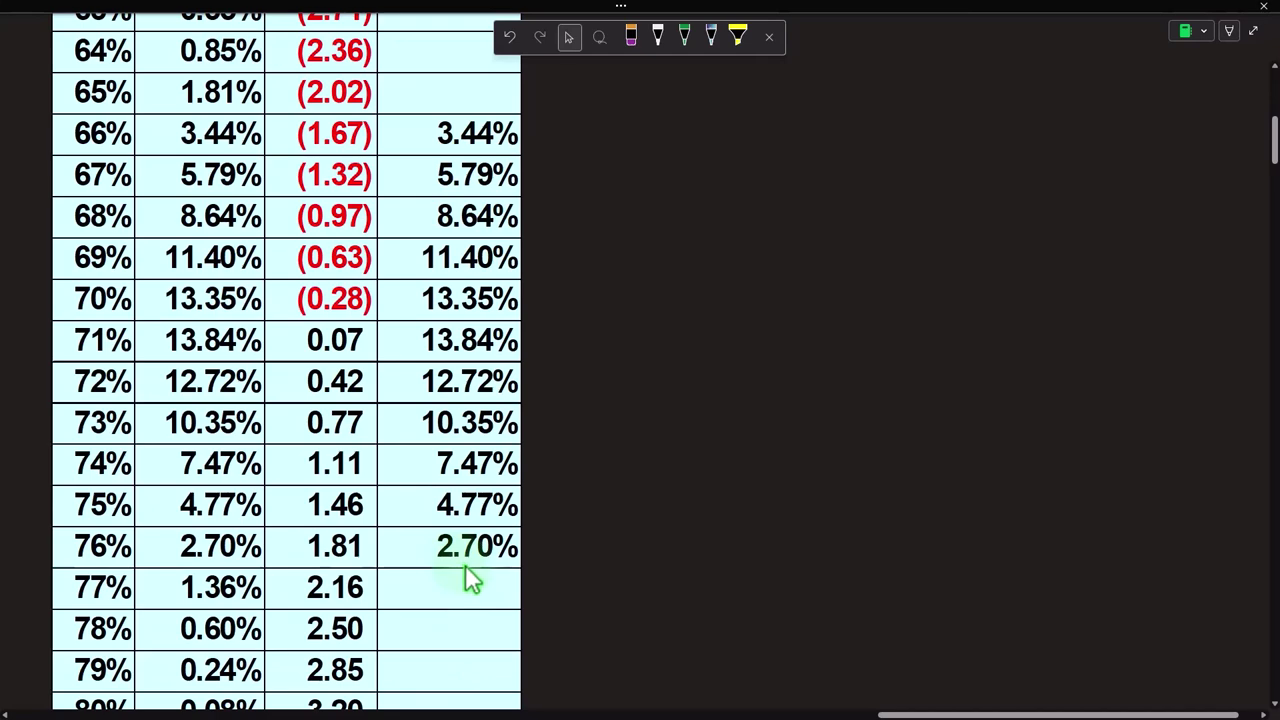
{"action": "scroll", "coordinate": [465, 565], "scroll_direction": "up", "scroll_amount": 4}
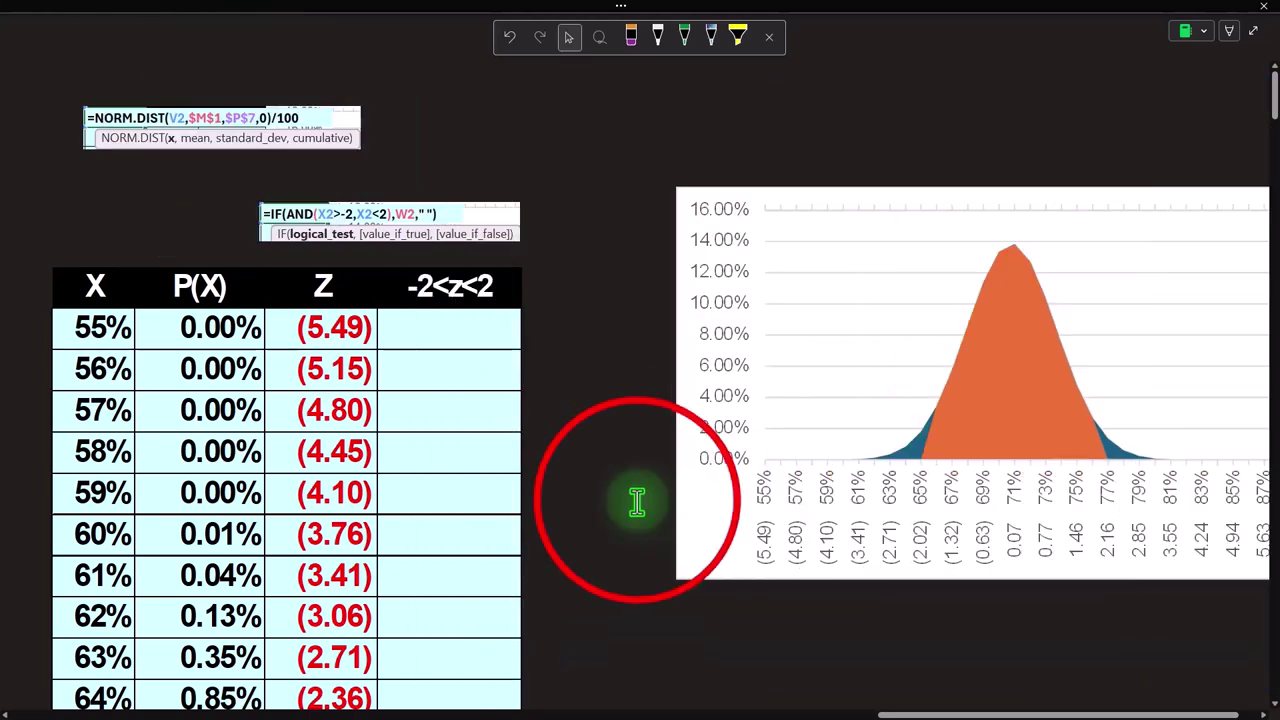
{"action": "scroll", "coordinate": [637, 501], "scroll_direction": "down", "scroll_amount": 2}
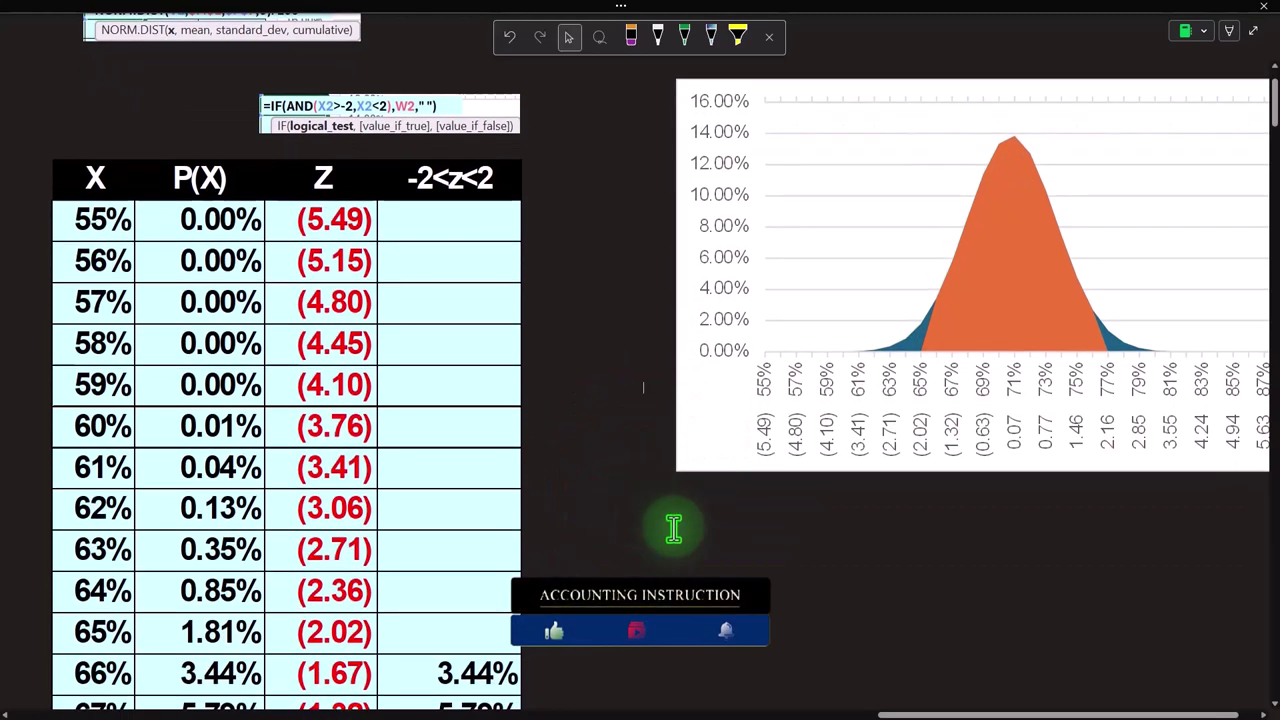
{"action": "scroll", "coordinate": [674, 526], "scroll_direction": "down", "scroll_amount": 2}
{"action": "scroll", "coordinate": [674, 527], "scroll_direction": "up", "scroll_amount": 2}
{"action": "scroll", "coordinate": [674, 527], "scroll_direction": "up", "scroll_amount": 2}
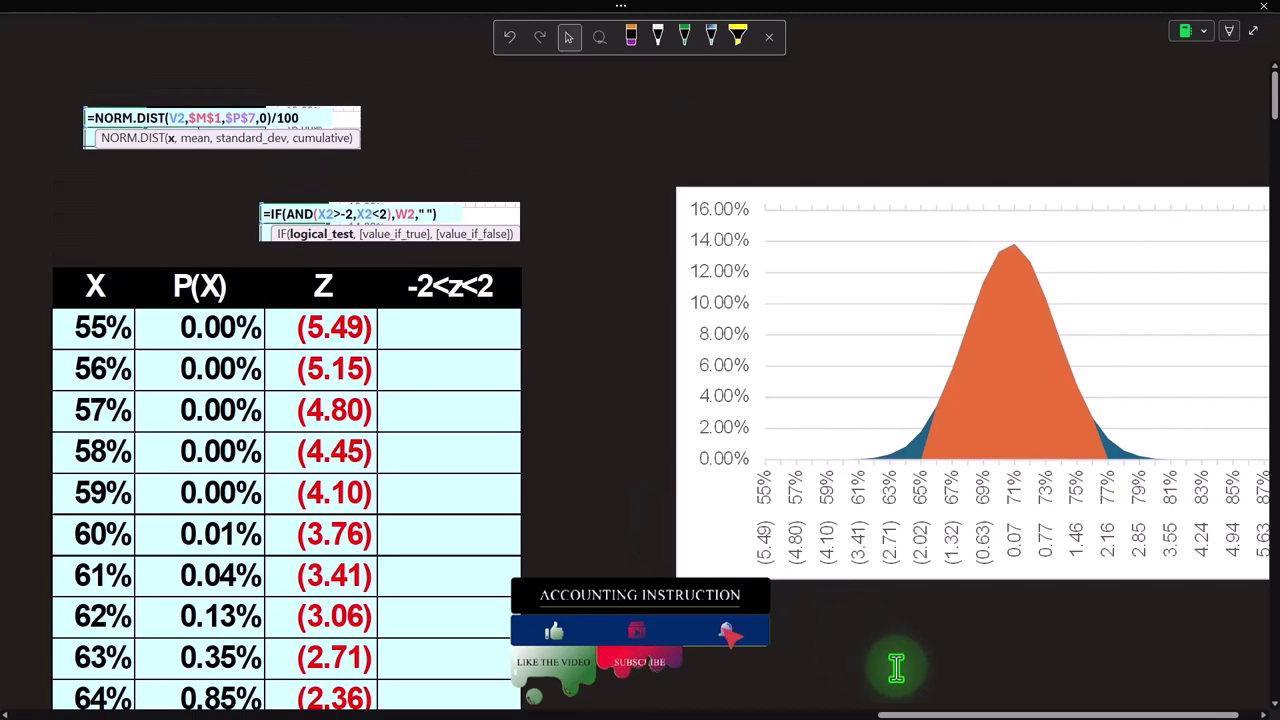
{"action": "left_click_drag", "start_coordinate": [956, 714], "coordinate": [922, 714]}
{"action": "left_click", "coordinate": [634, 475]}
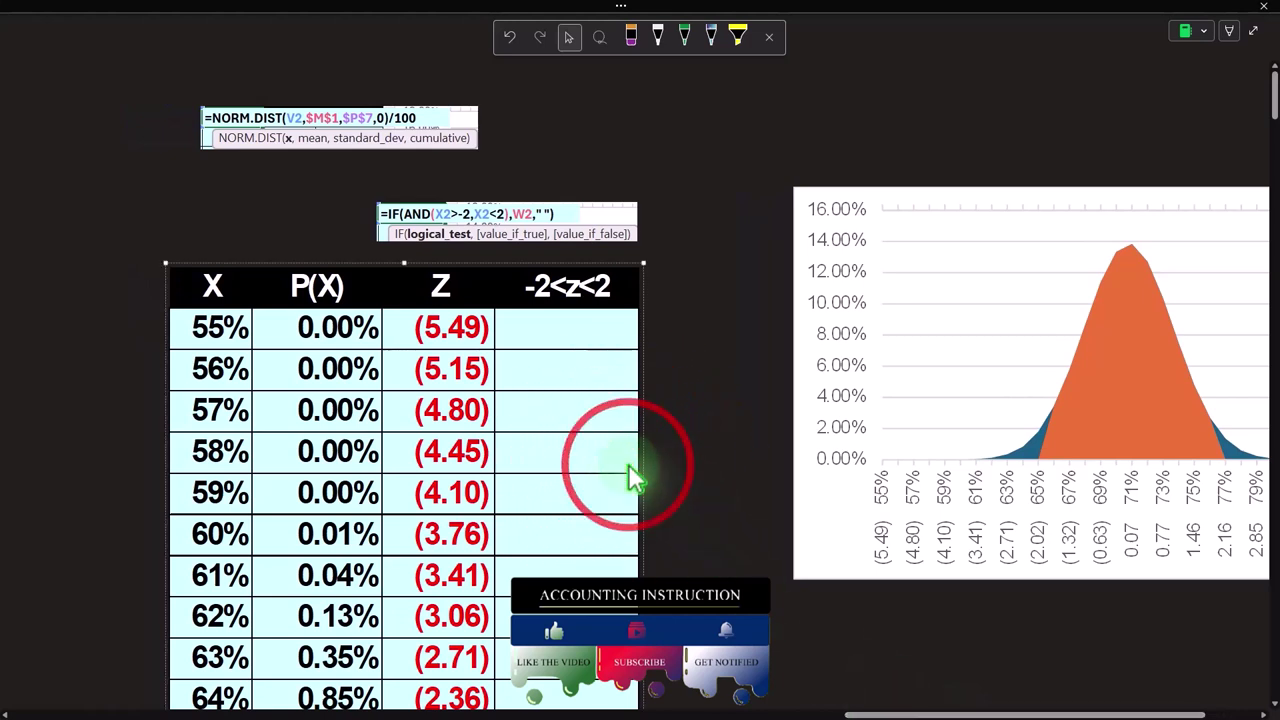
{"action": "left_click", "coordinate": [759, 437]}
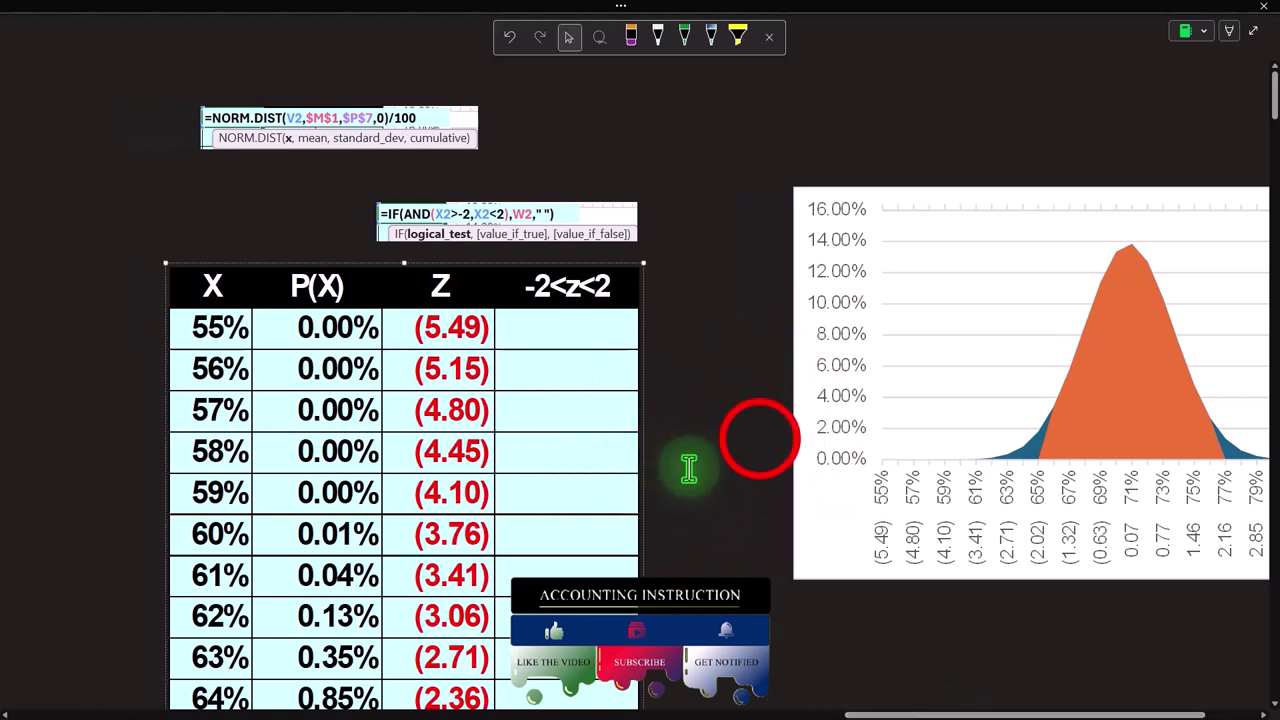